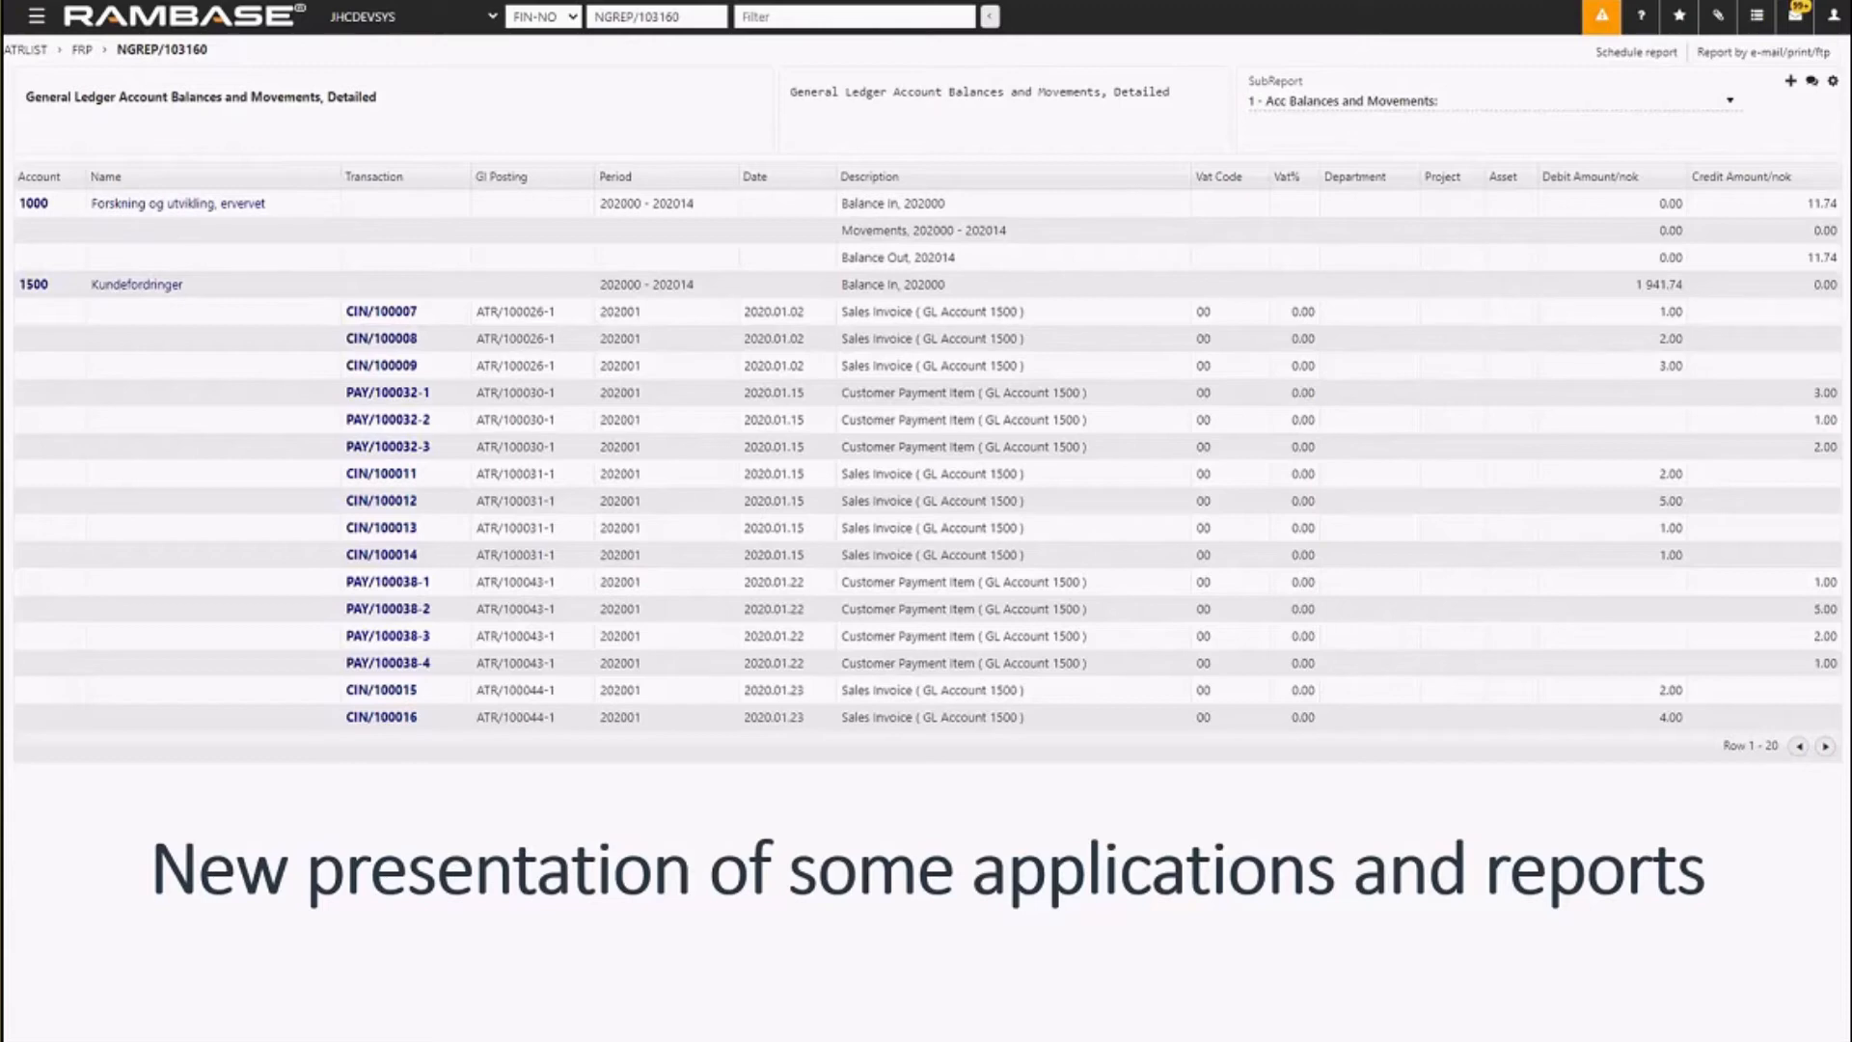
{"action": "key", "text": "Right"}
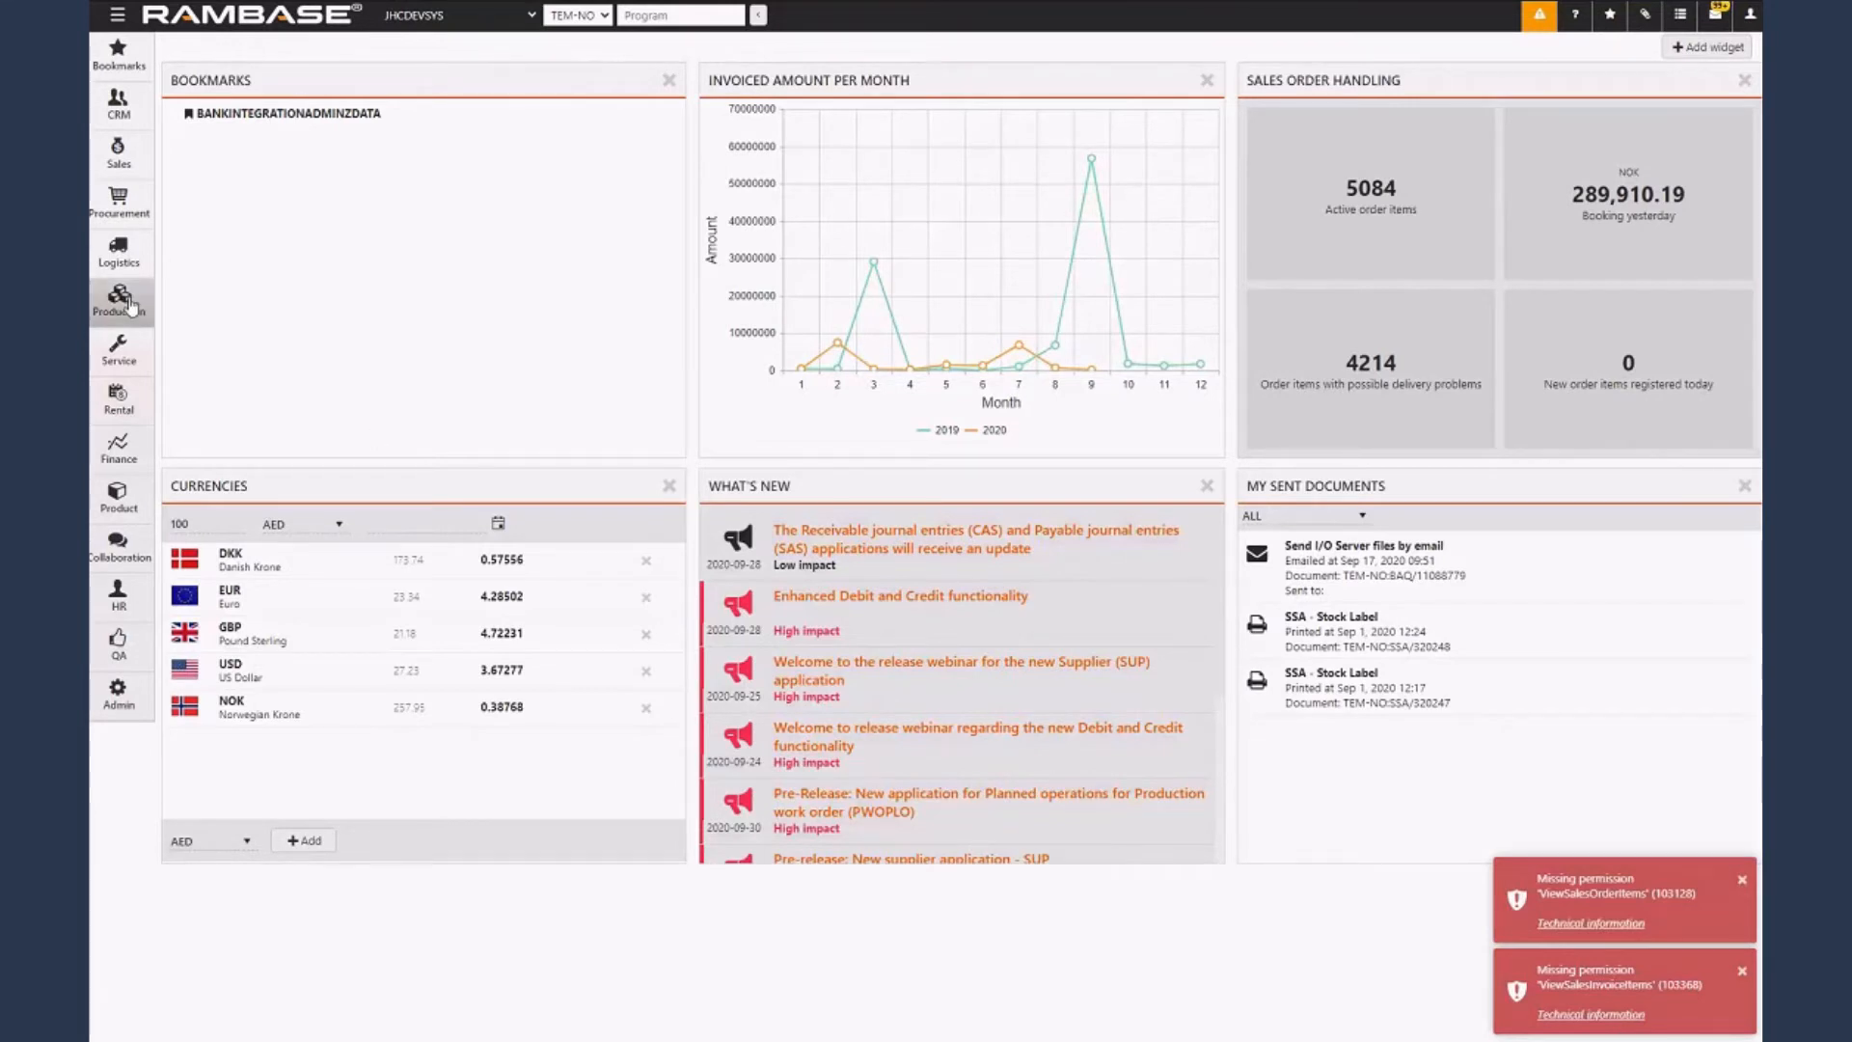
Open the general ledger postings list from the Finance module.
{"action": "left_click", "coordinate": [118, 448]}
{"action": "mouse_move", "coordinate": [273, 499]}
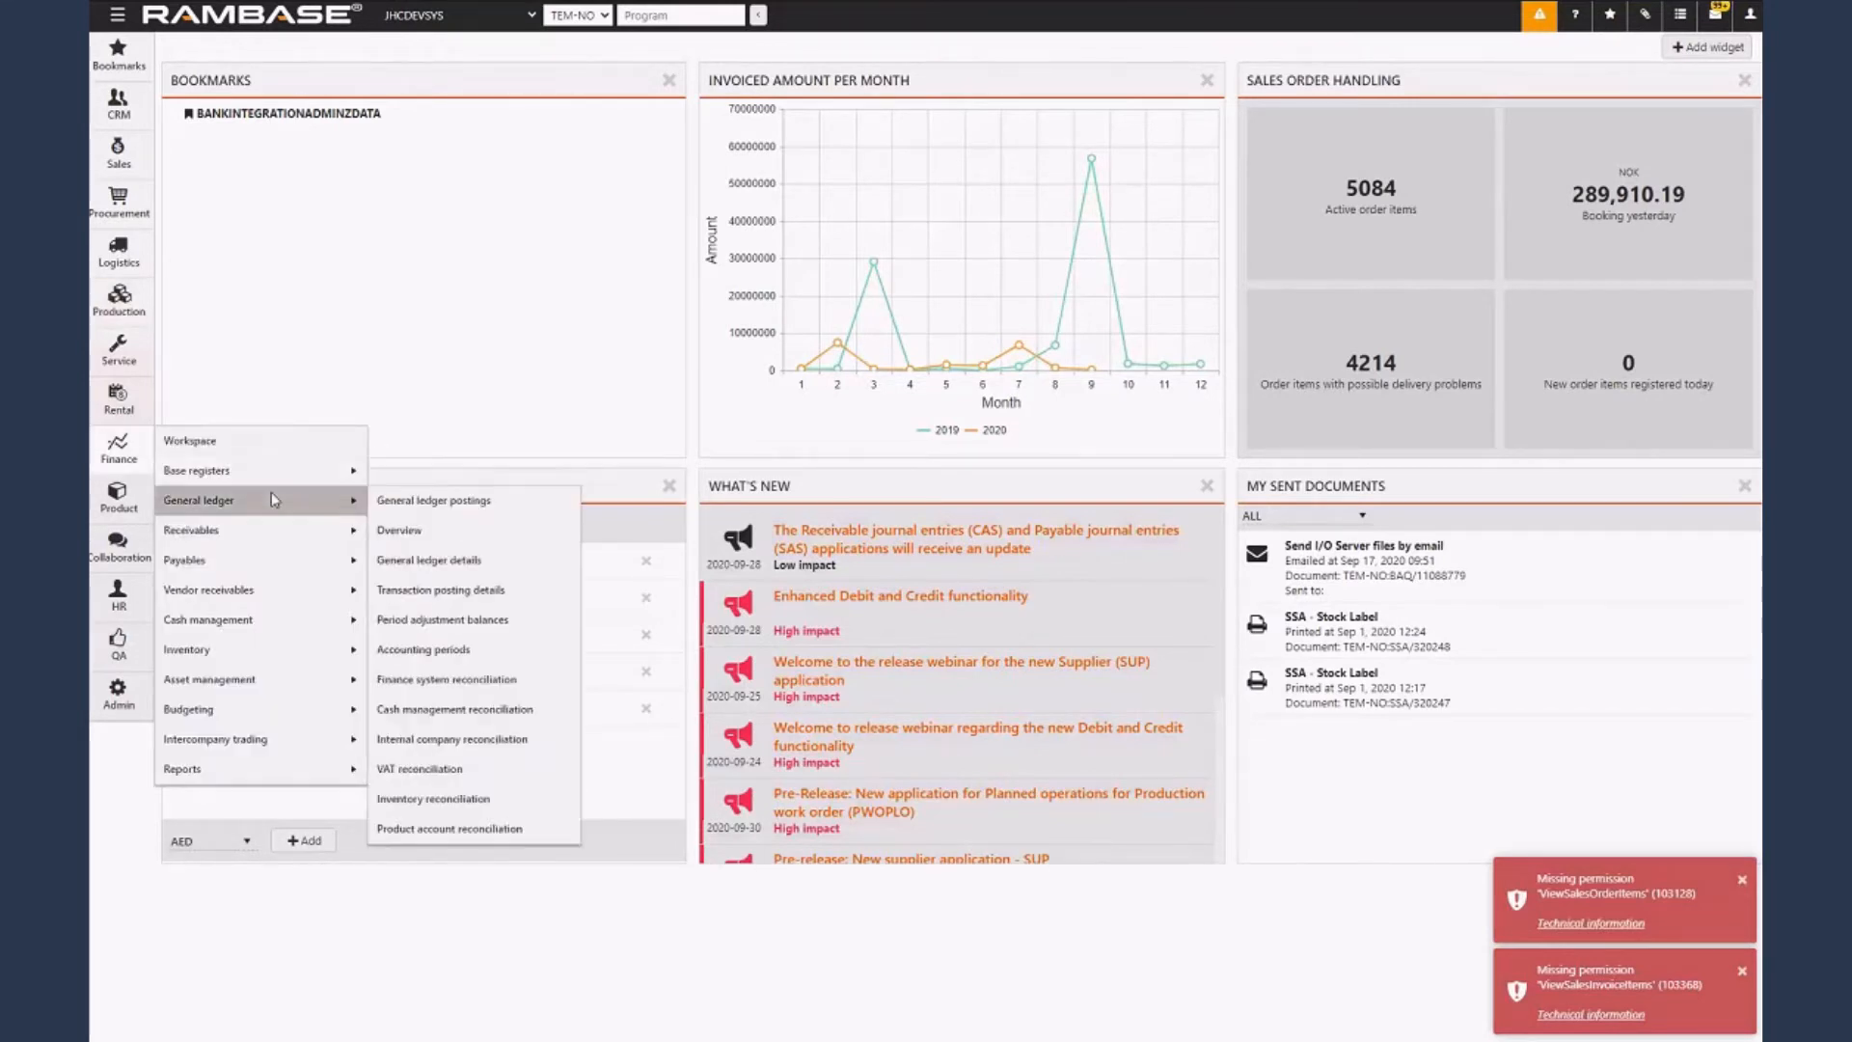
{"action": "left_click", "coordinate": [497, 498]}
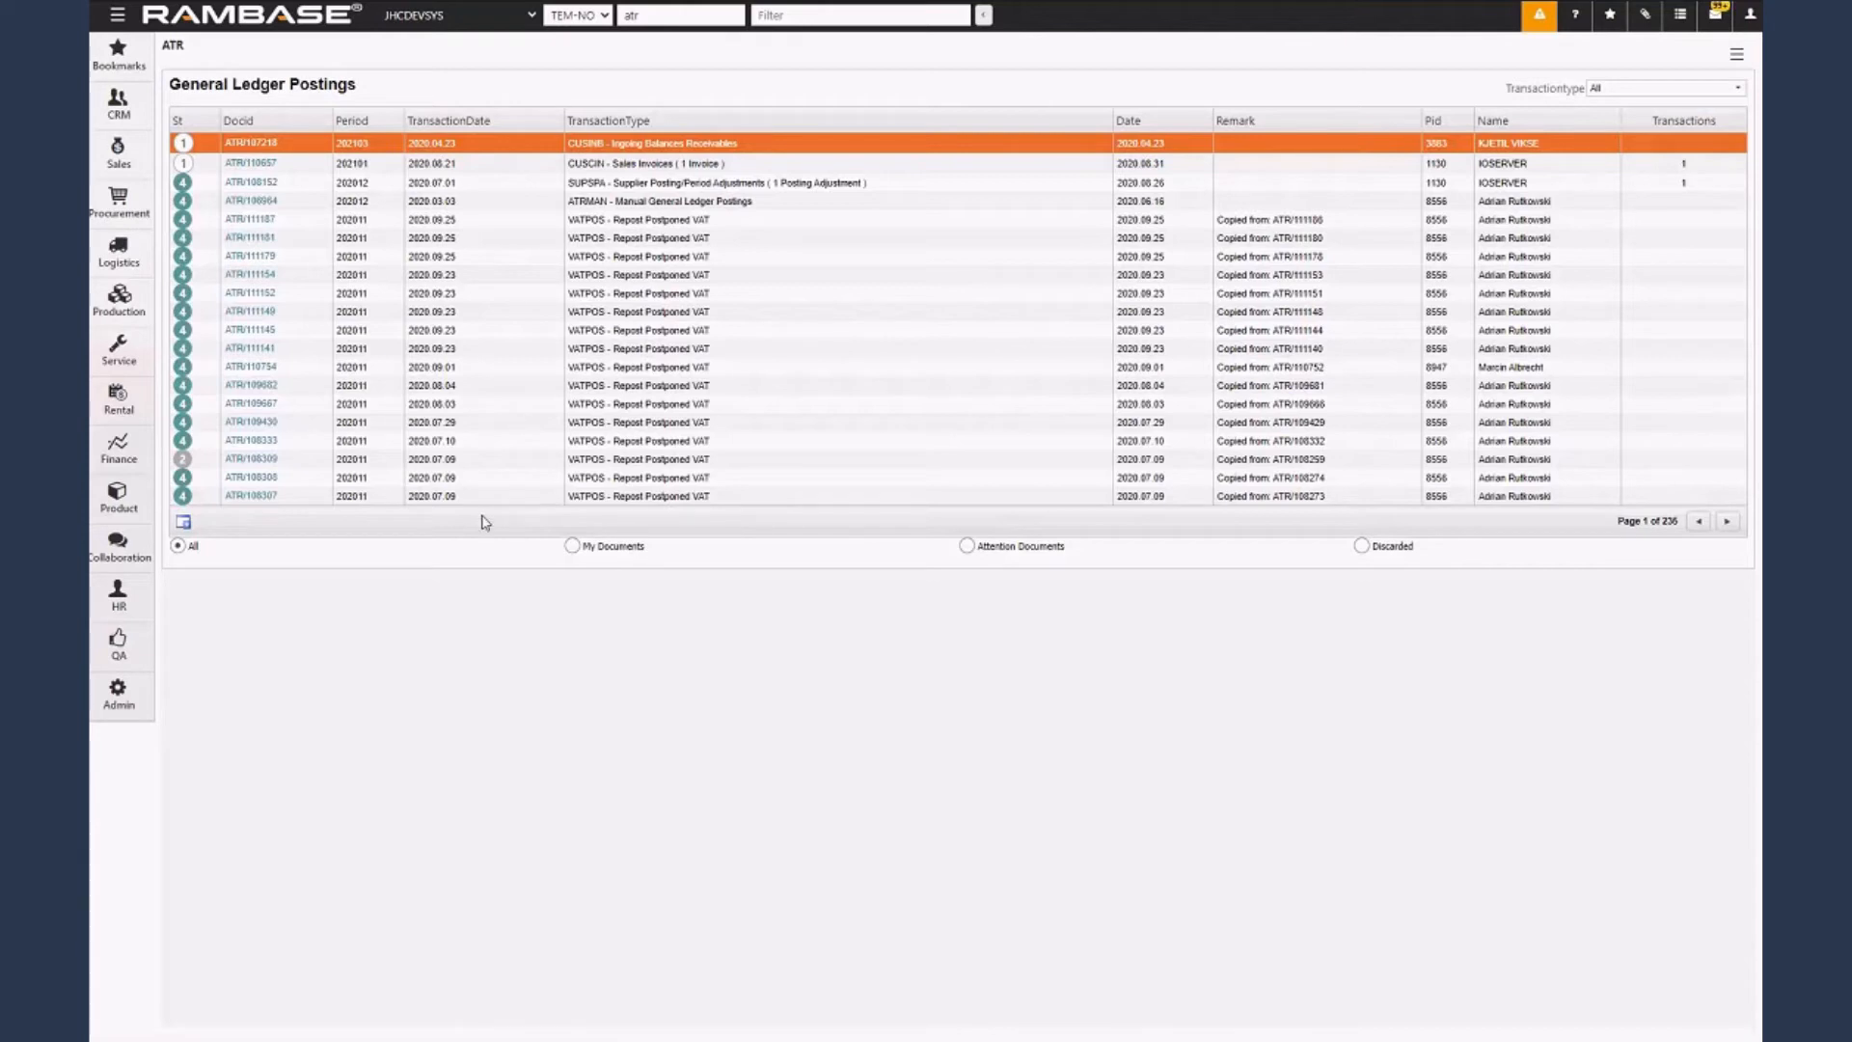
Create a new ATR document with transaction type Manual and the remark "demo".
{"action": "left_click", "coordinate": [184, 521]}
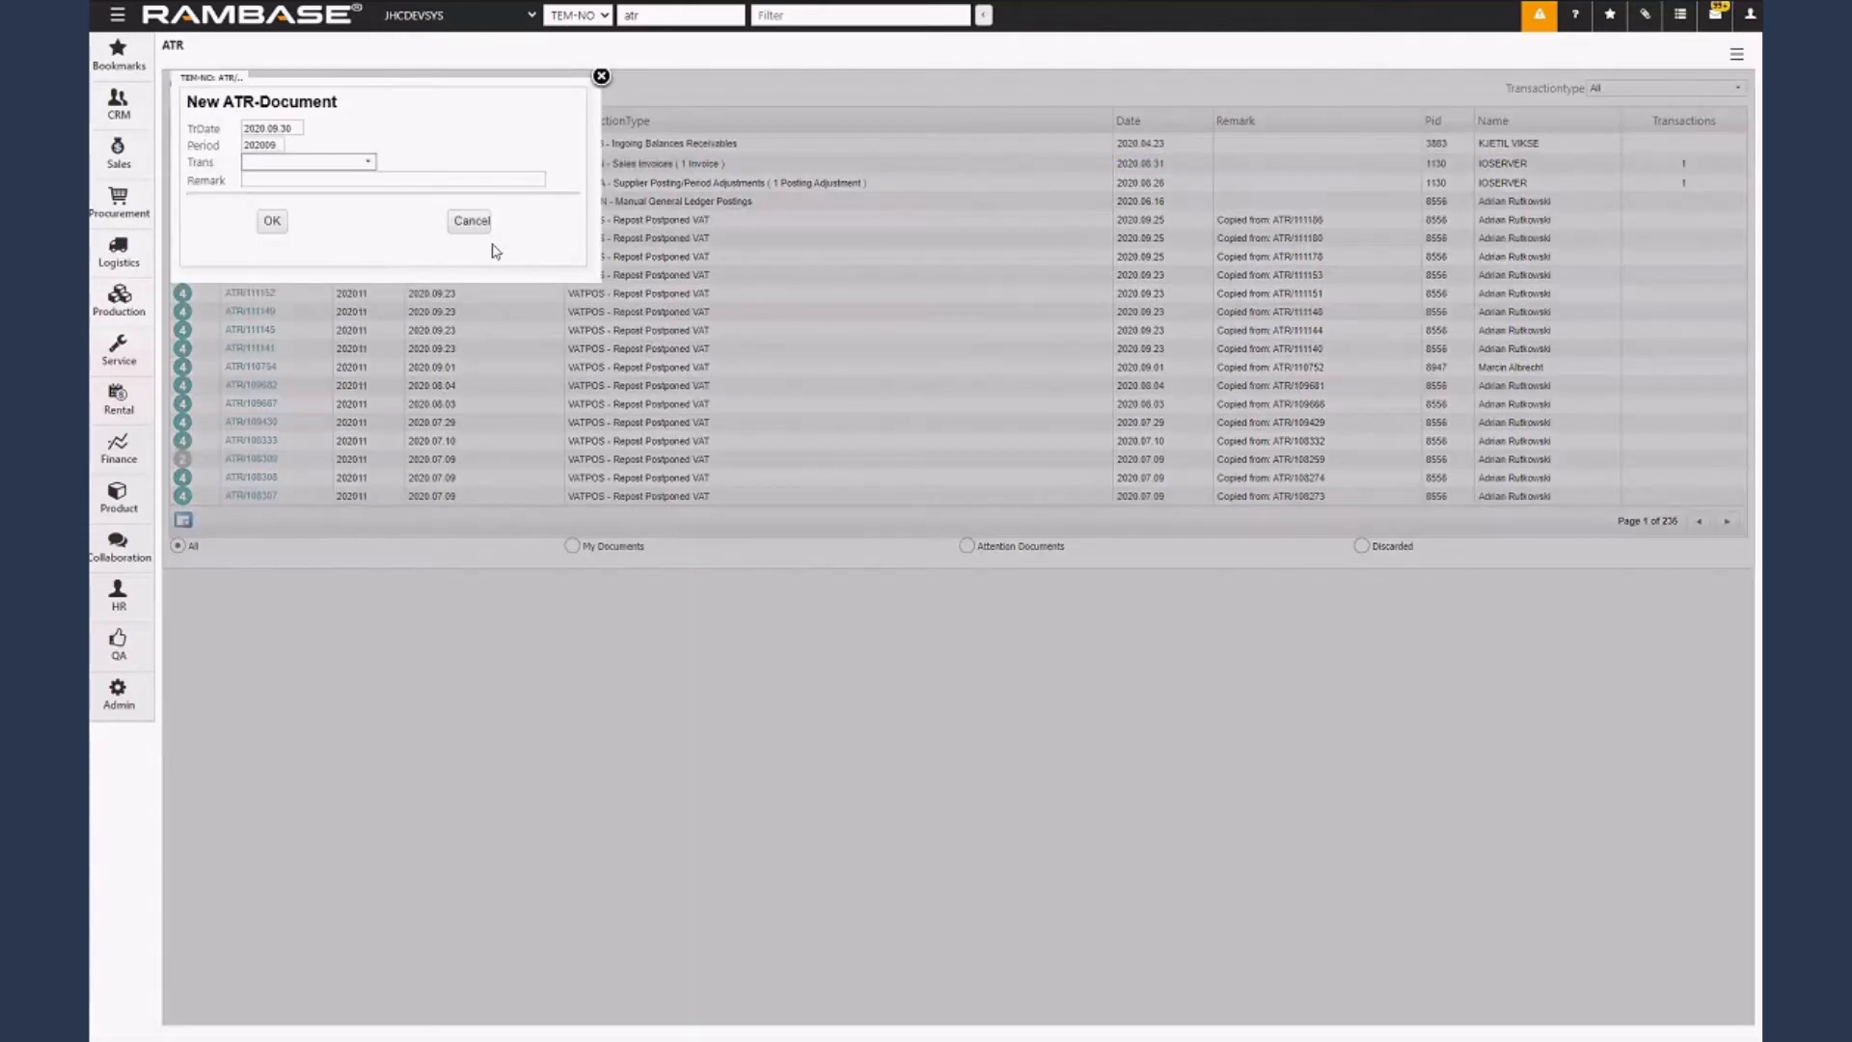
{"action": "left_click", "coordinate": [348, 169]}
{"action": "left_click", "coordinate": [323, 204]}
{"action": "left_click", "coordinate": [330, 165]}
{"action": "left_click", "coordinate": [302, 219]}
{"action": "left_click", "coordinate": [306, 181]}
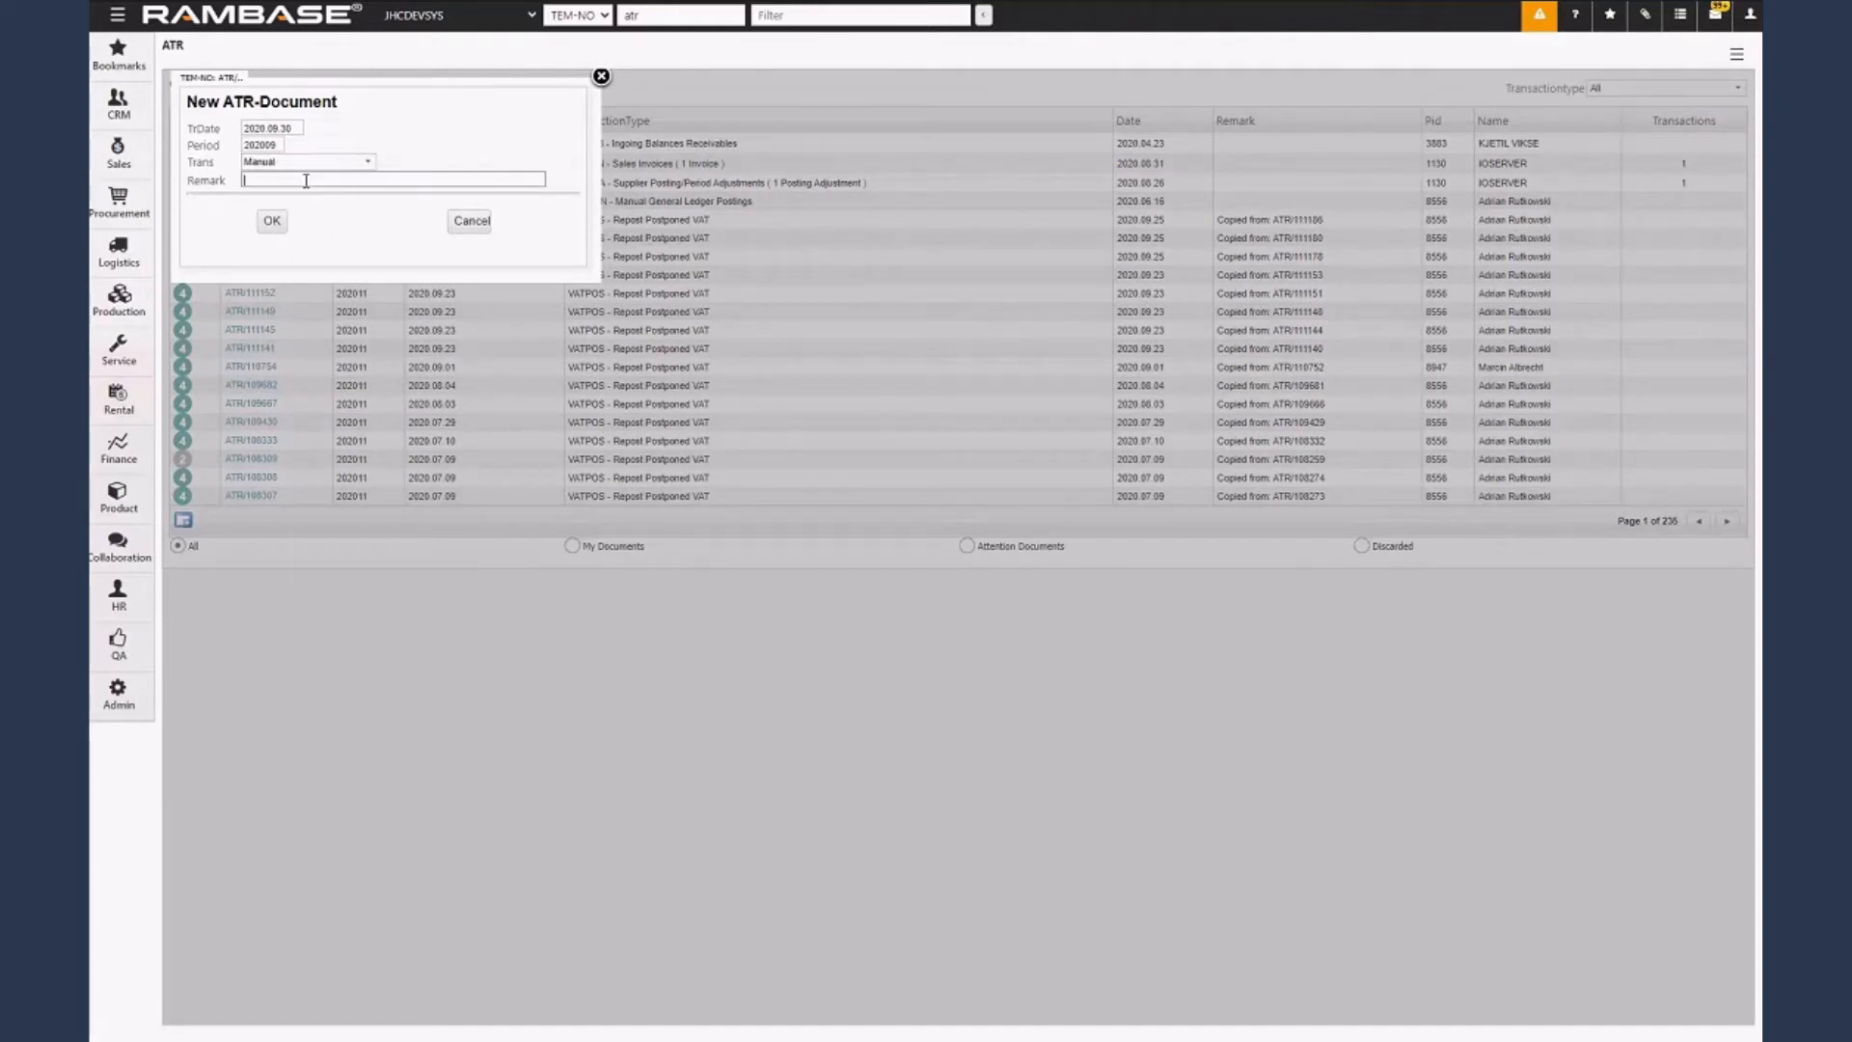
{"action": "type", "text": "demo"}
{"action": "left_click", "coordinate": [276, 224]}
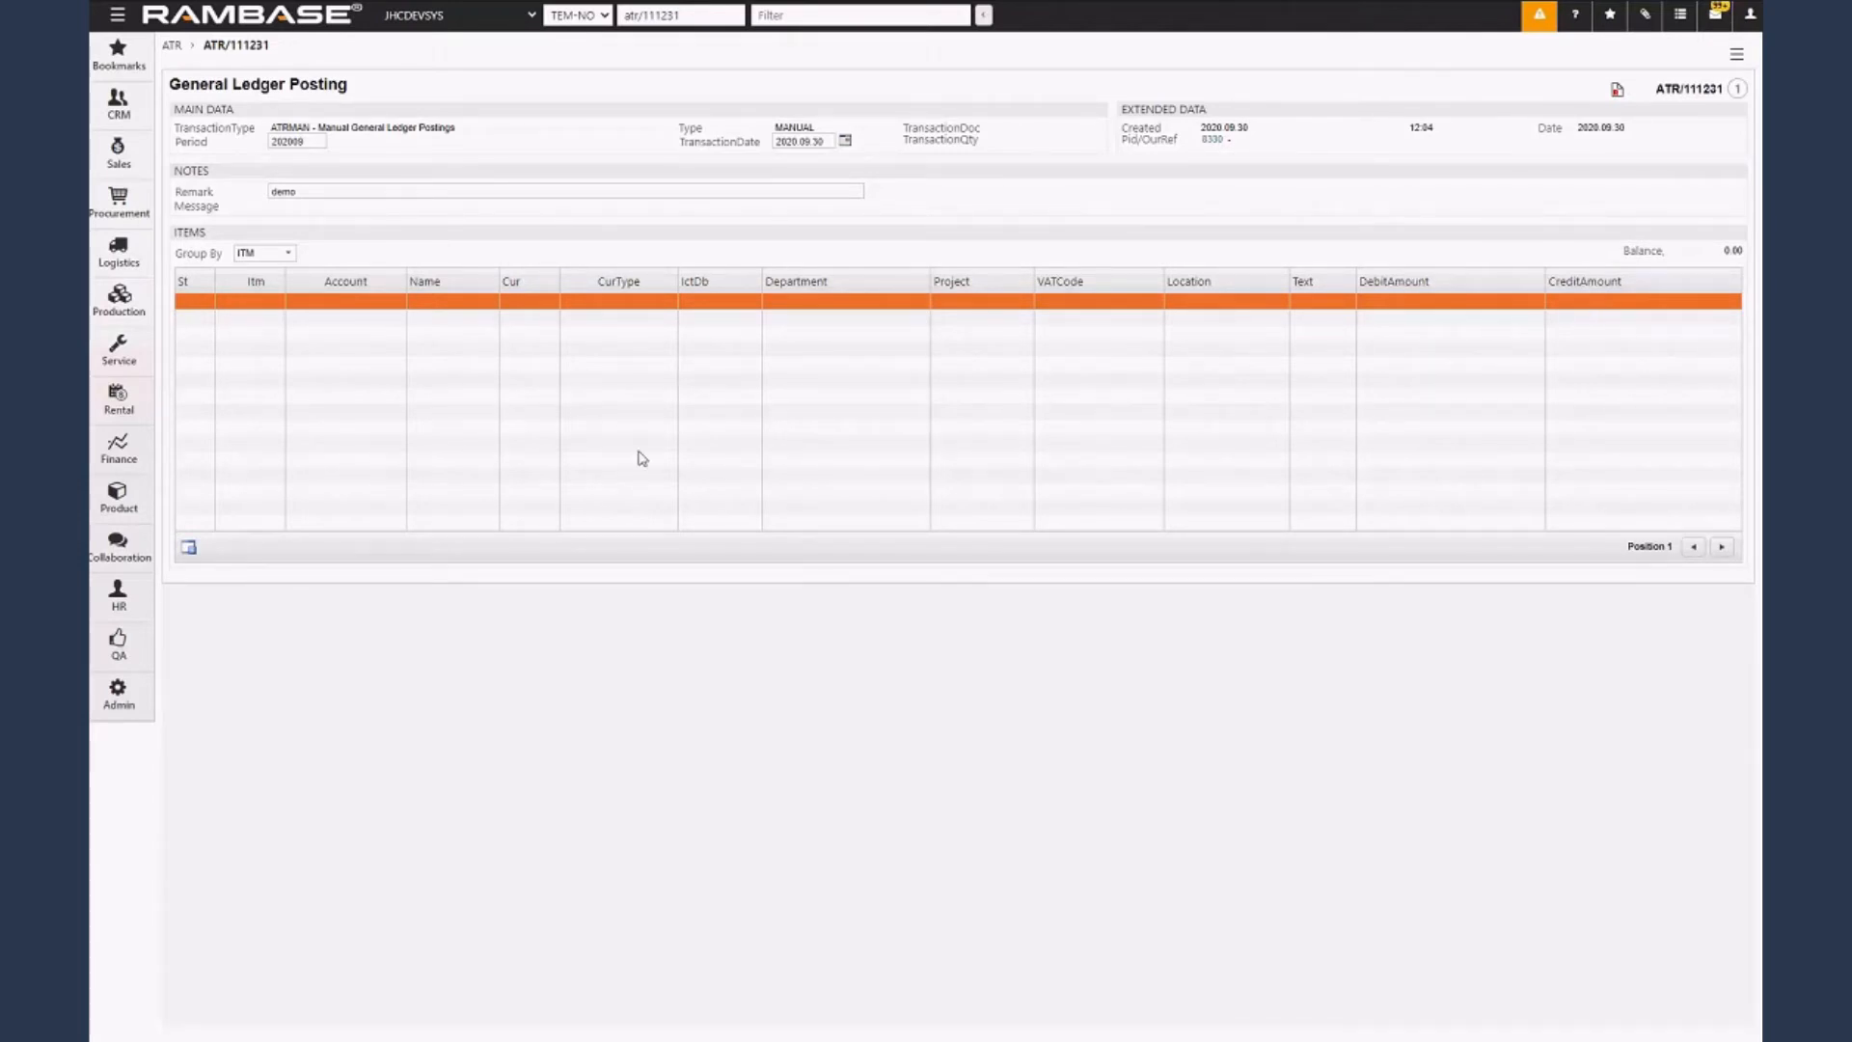
Start a new account transaction item with debit account 6552 and credit account 2990.
{"action": "left_click", "coordinate": [189, 550]}
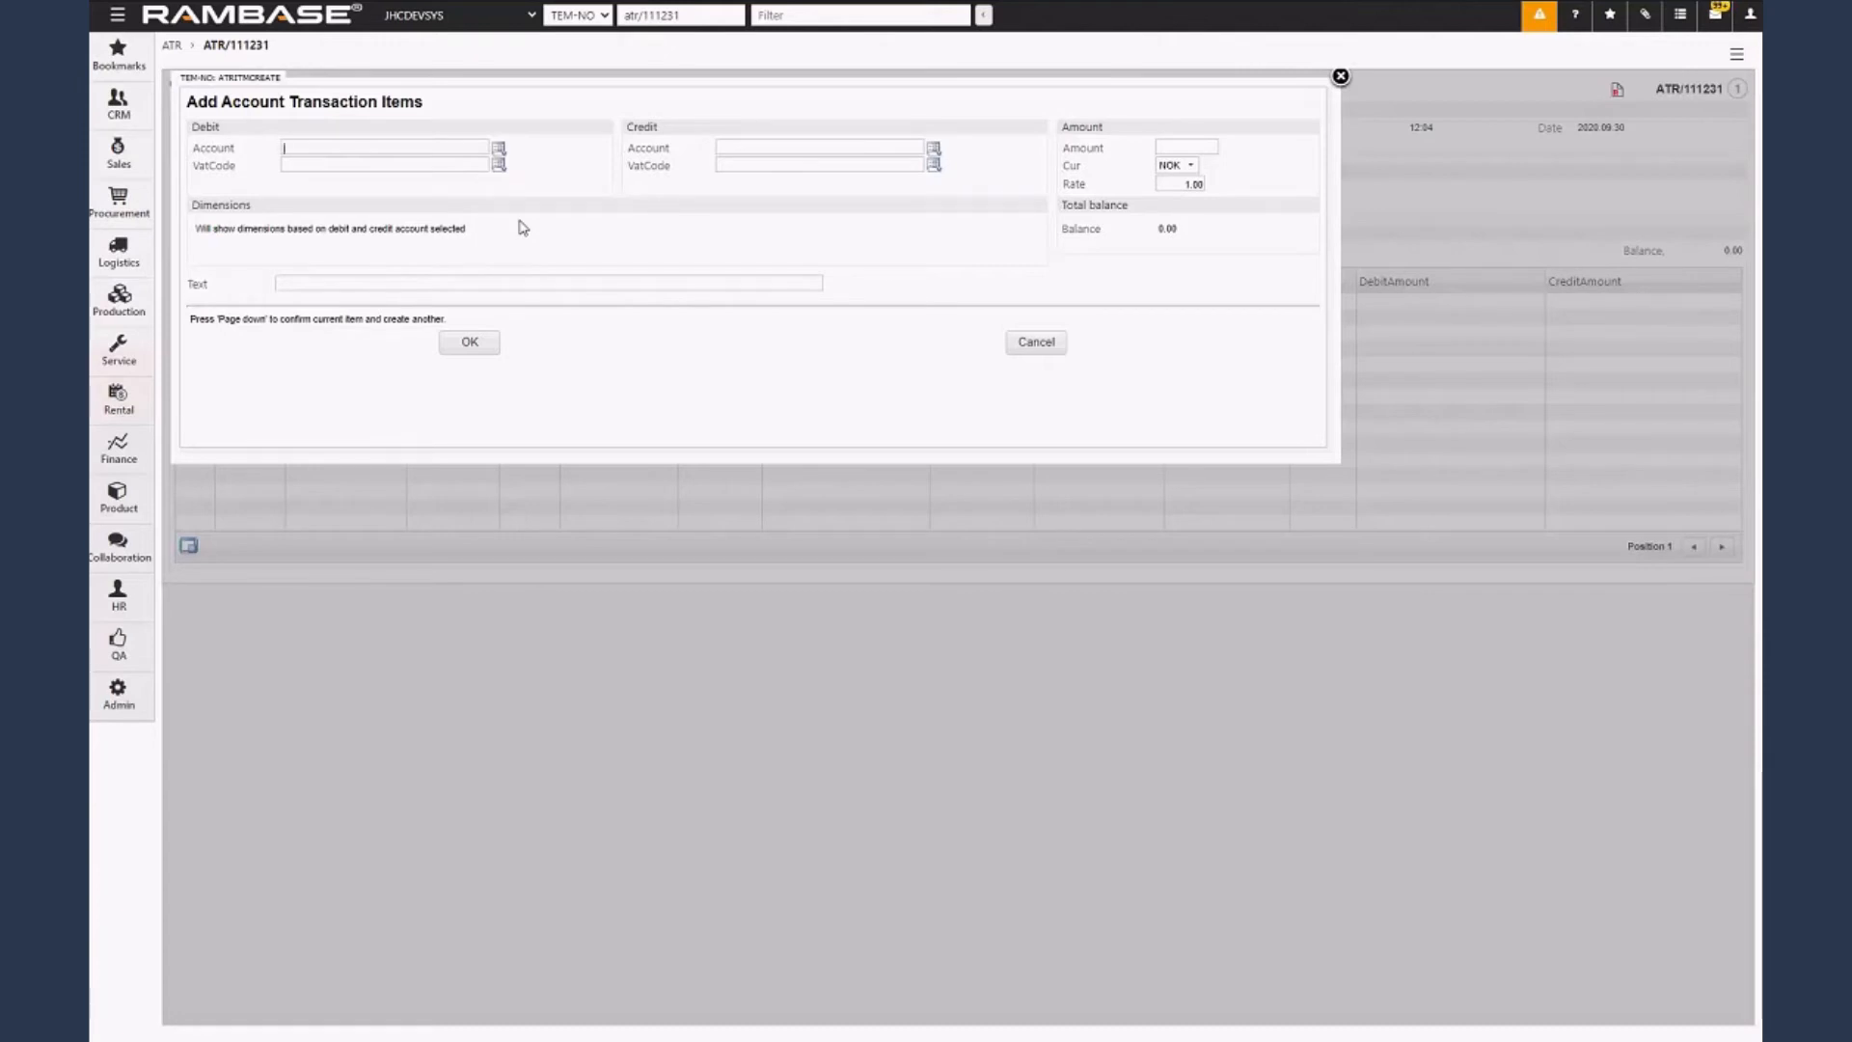
{"action": "type", "text": "6552"}
{"action": "key", "text": "Tab"}
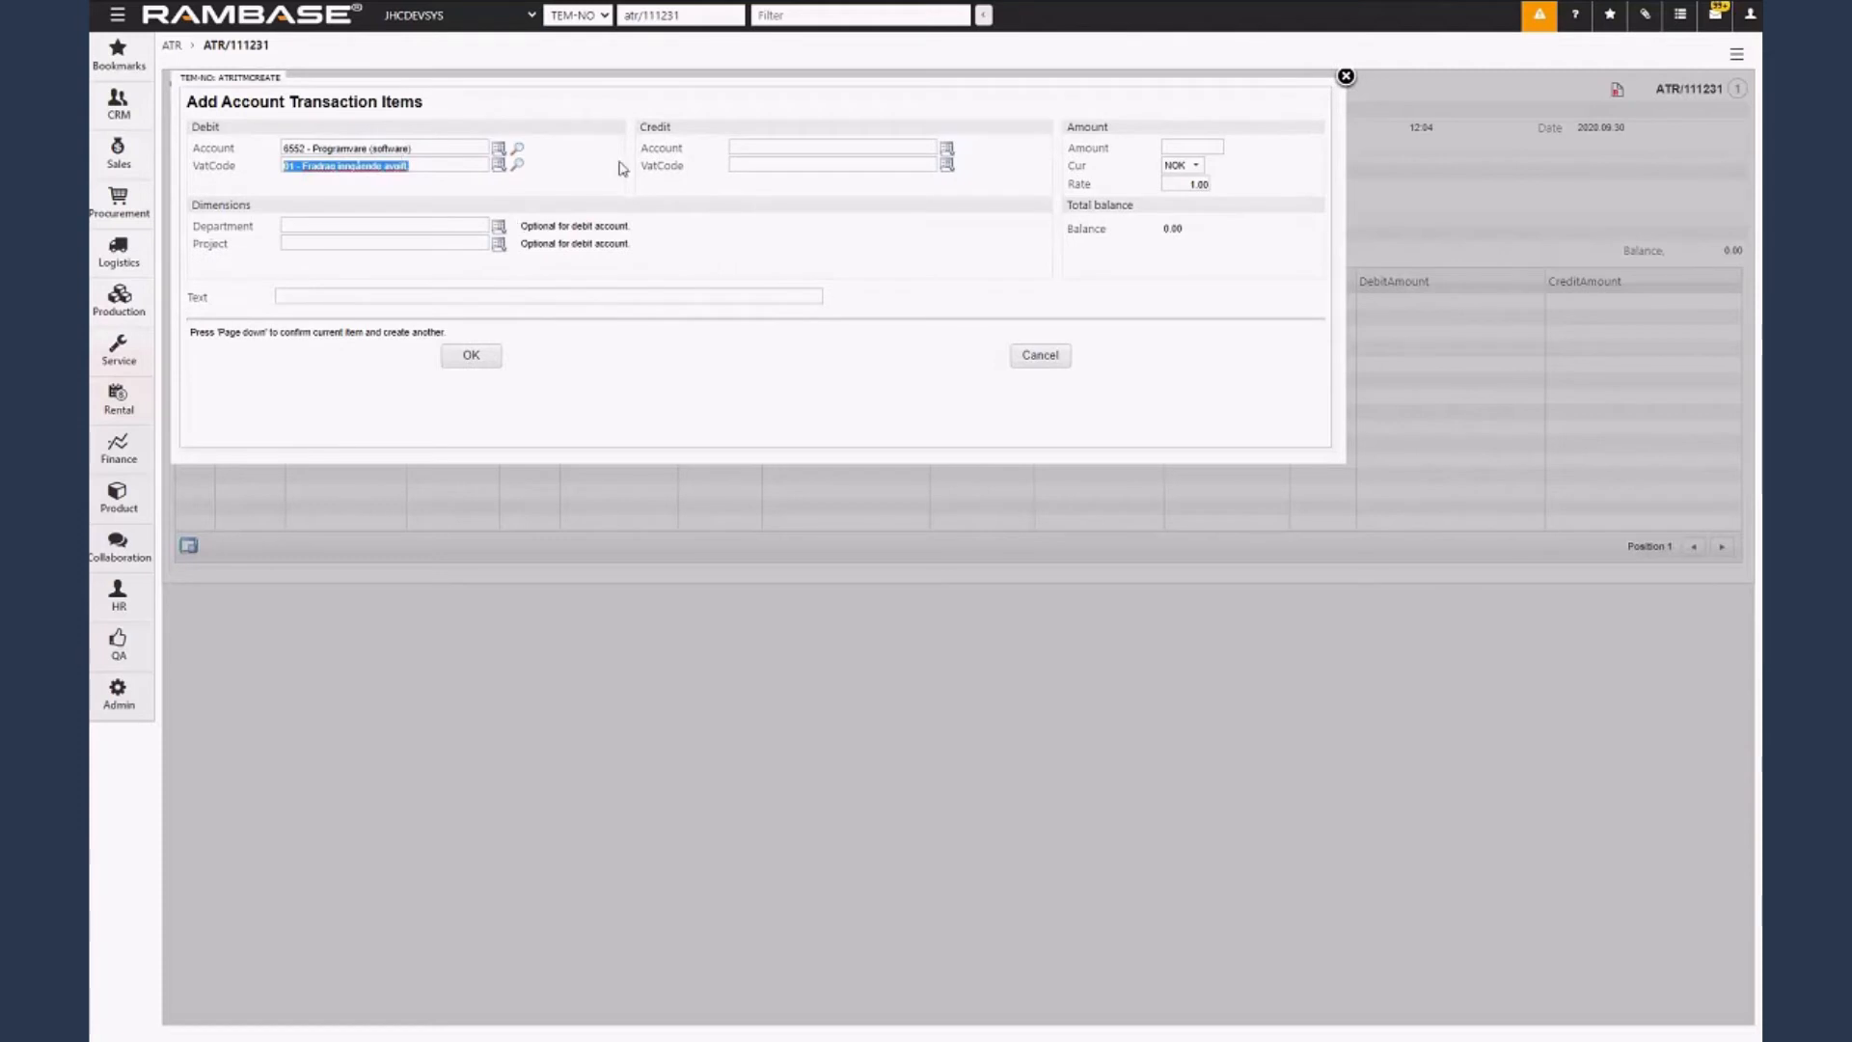
{"action": "left_click", "coordinate": [763, 149]}
{"action": "type", "text": "2990 - Short term debt"}
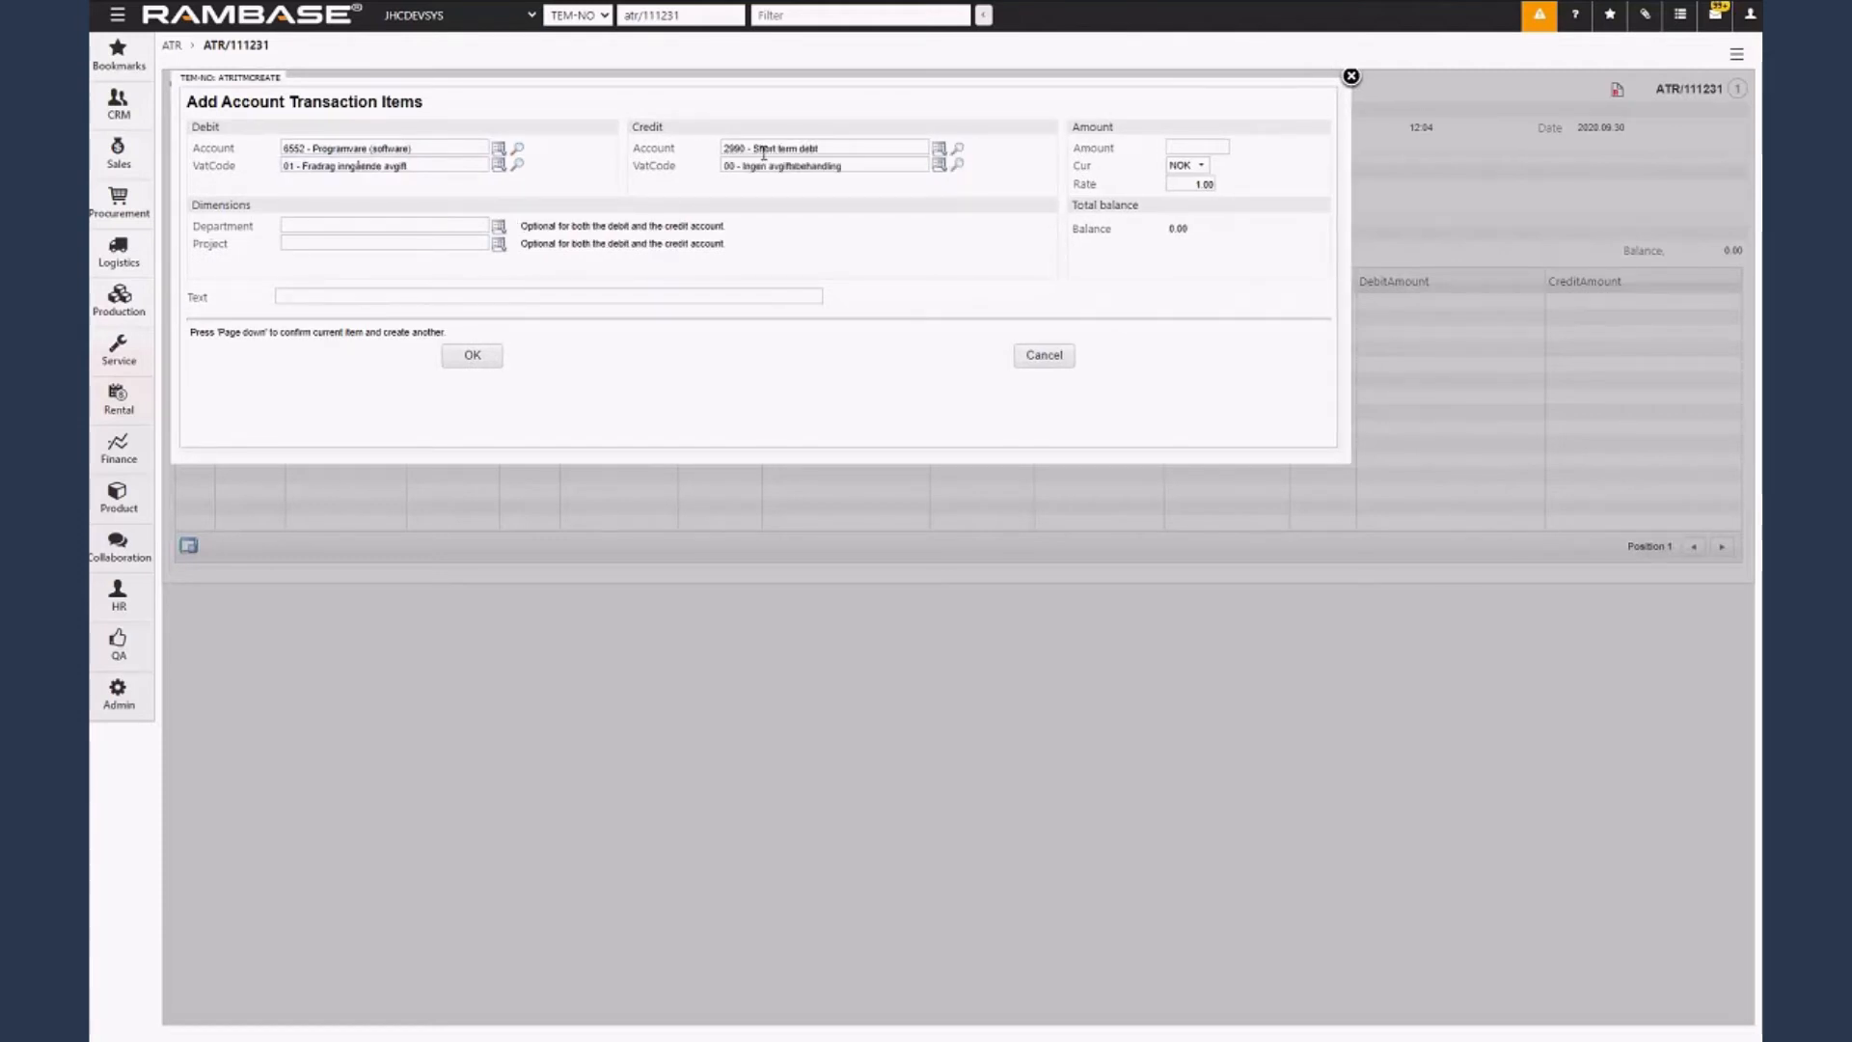
{"action": "key", "text": "Tab"}
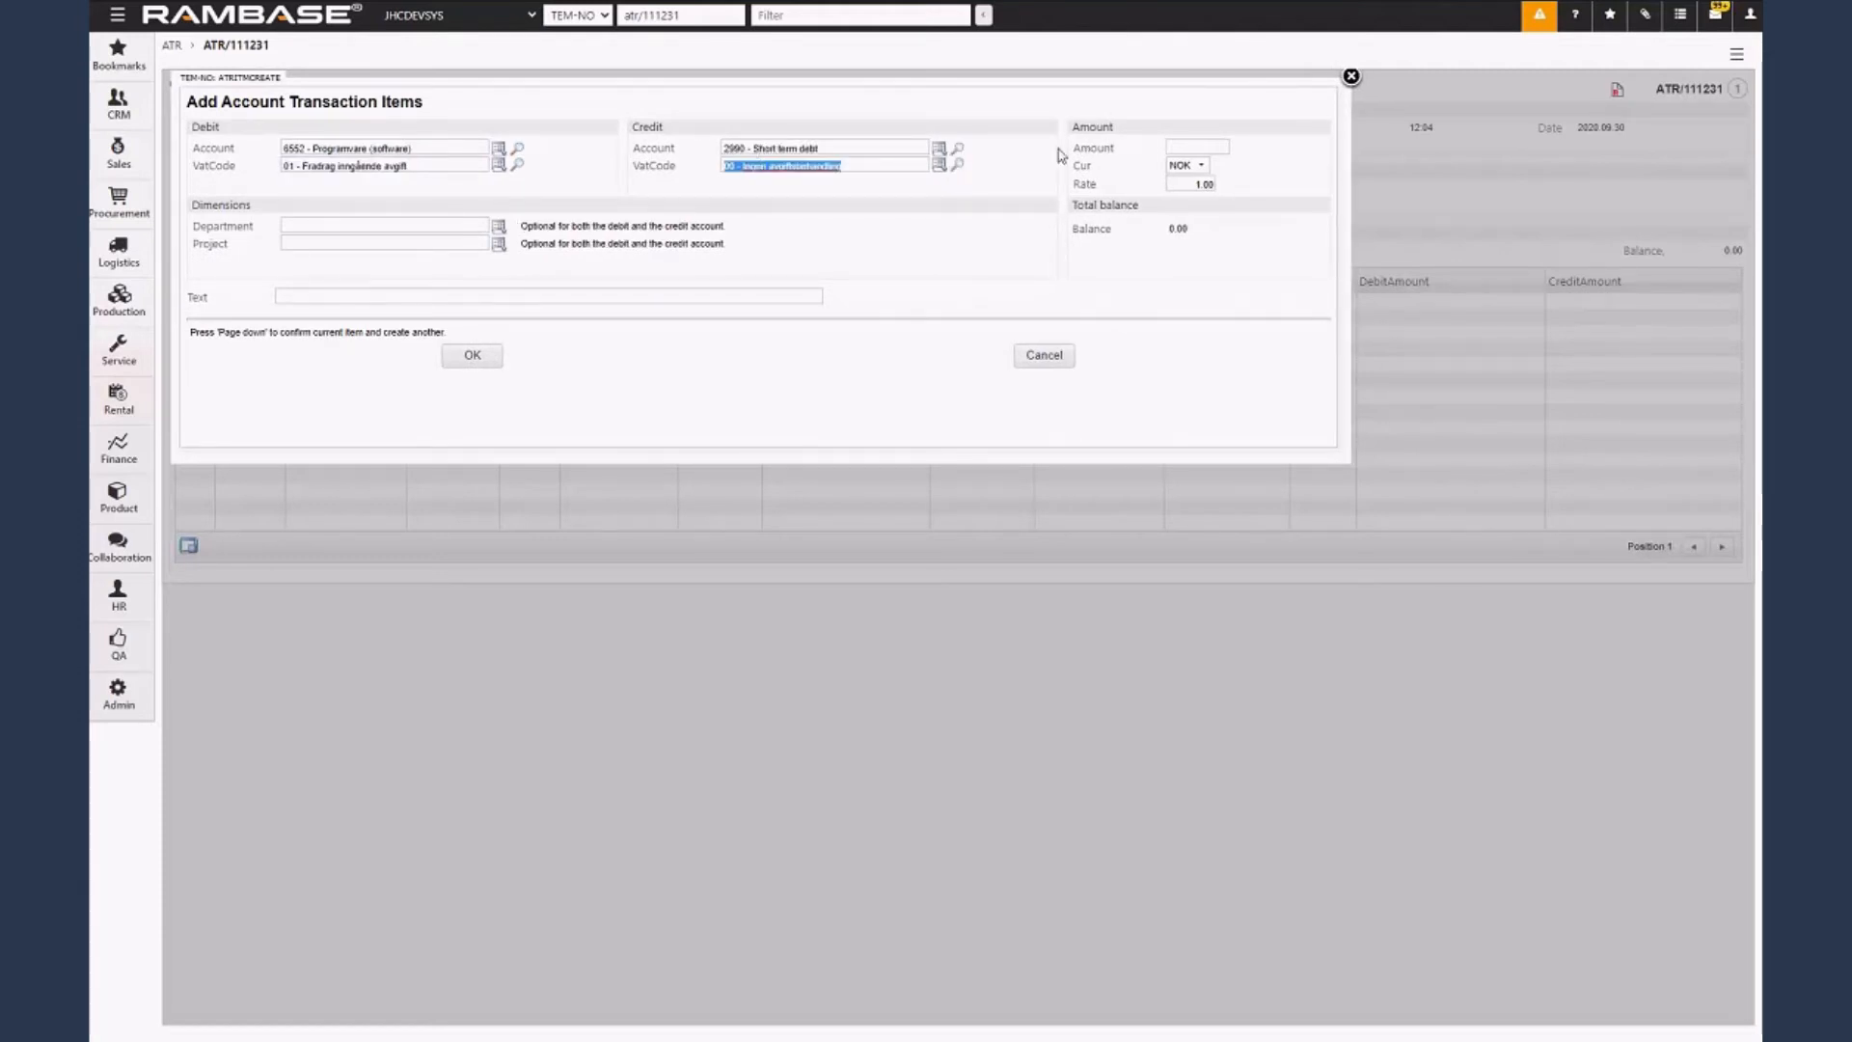
Set the transaction item's amount to 5000.
{"action": "left_click", "coordinate": [1185, 148]}
{"action": "type", "text": "5"}
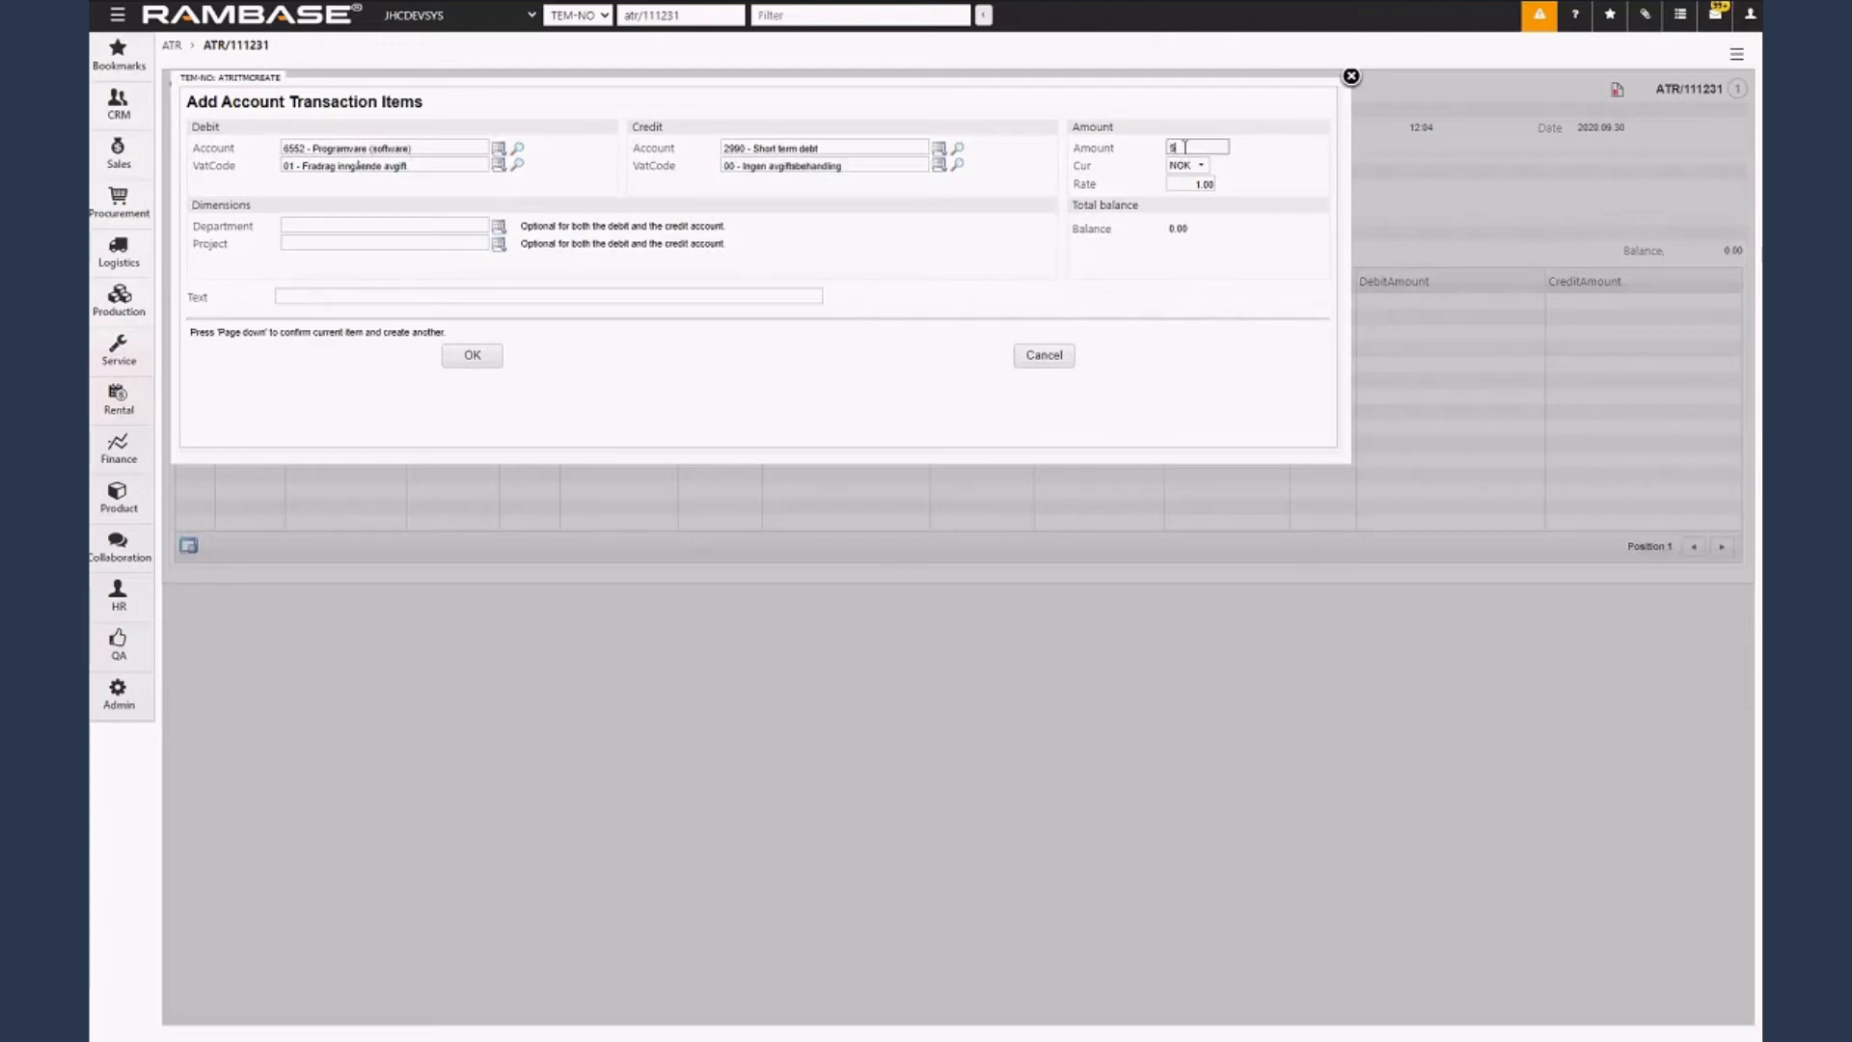
{"action": "type", "text": "00"}
{"action": "double_click", "coordinate": [1198, 148]}
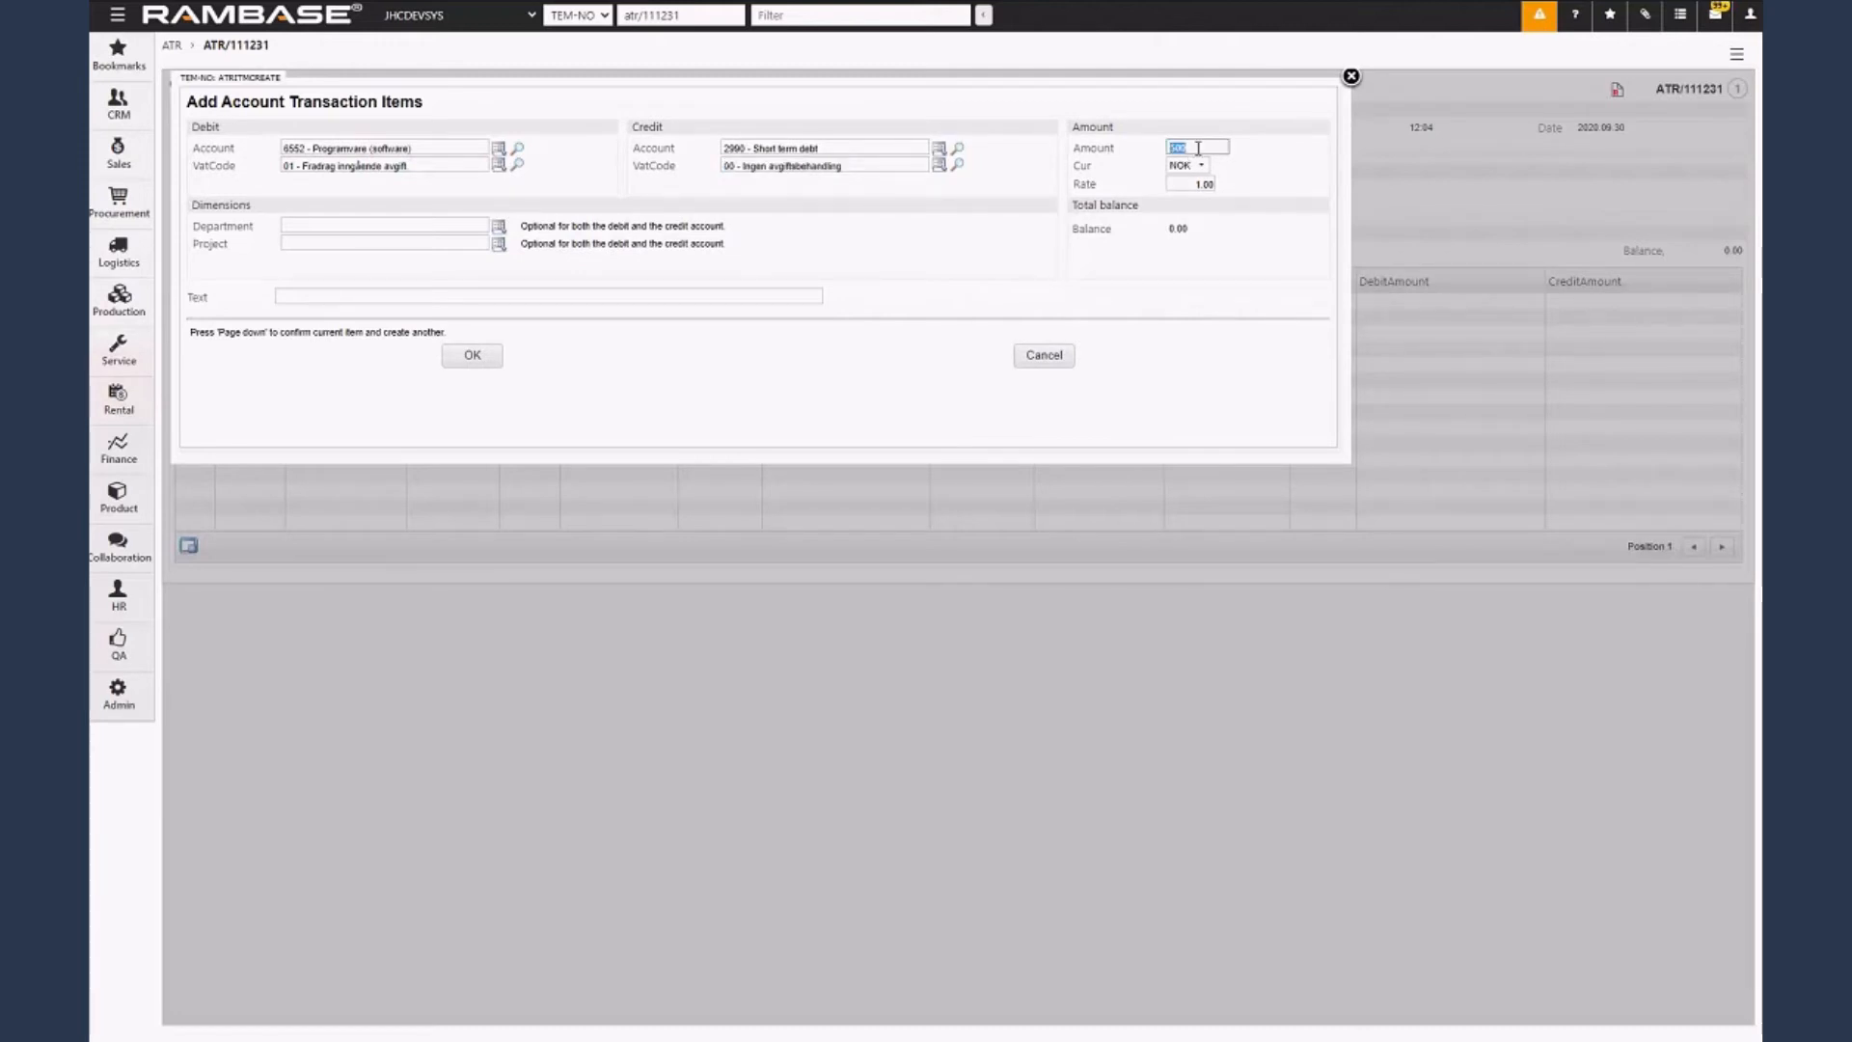
{"action": "type", "text": "5000"}
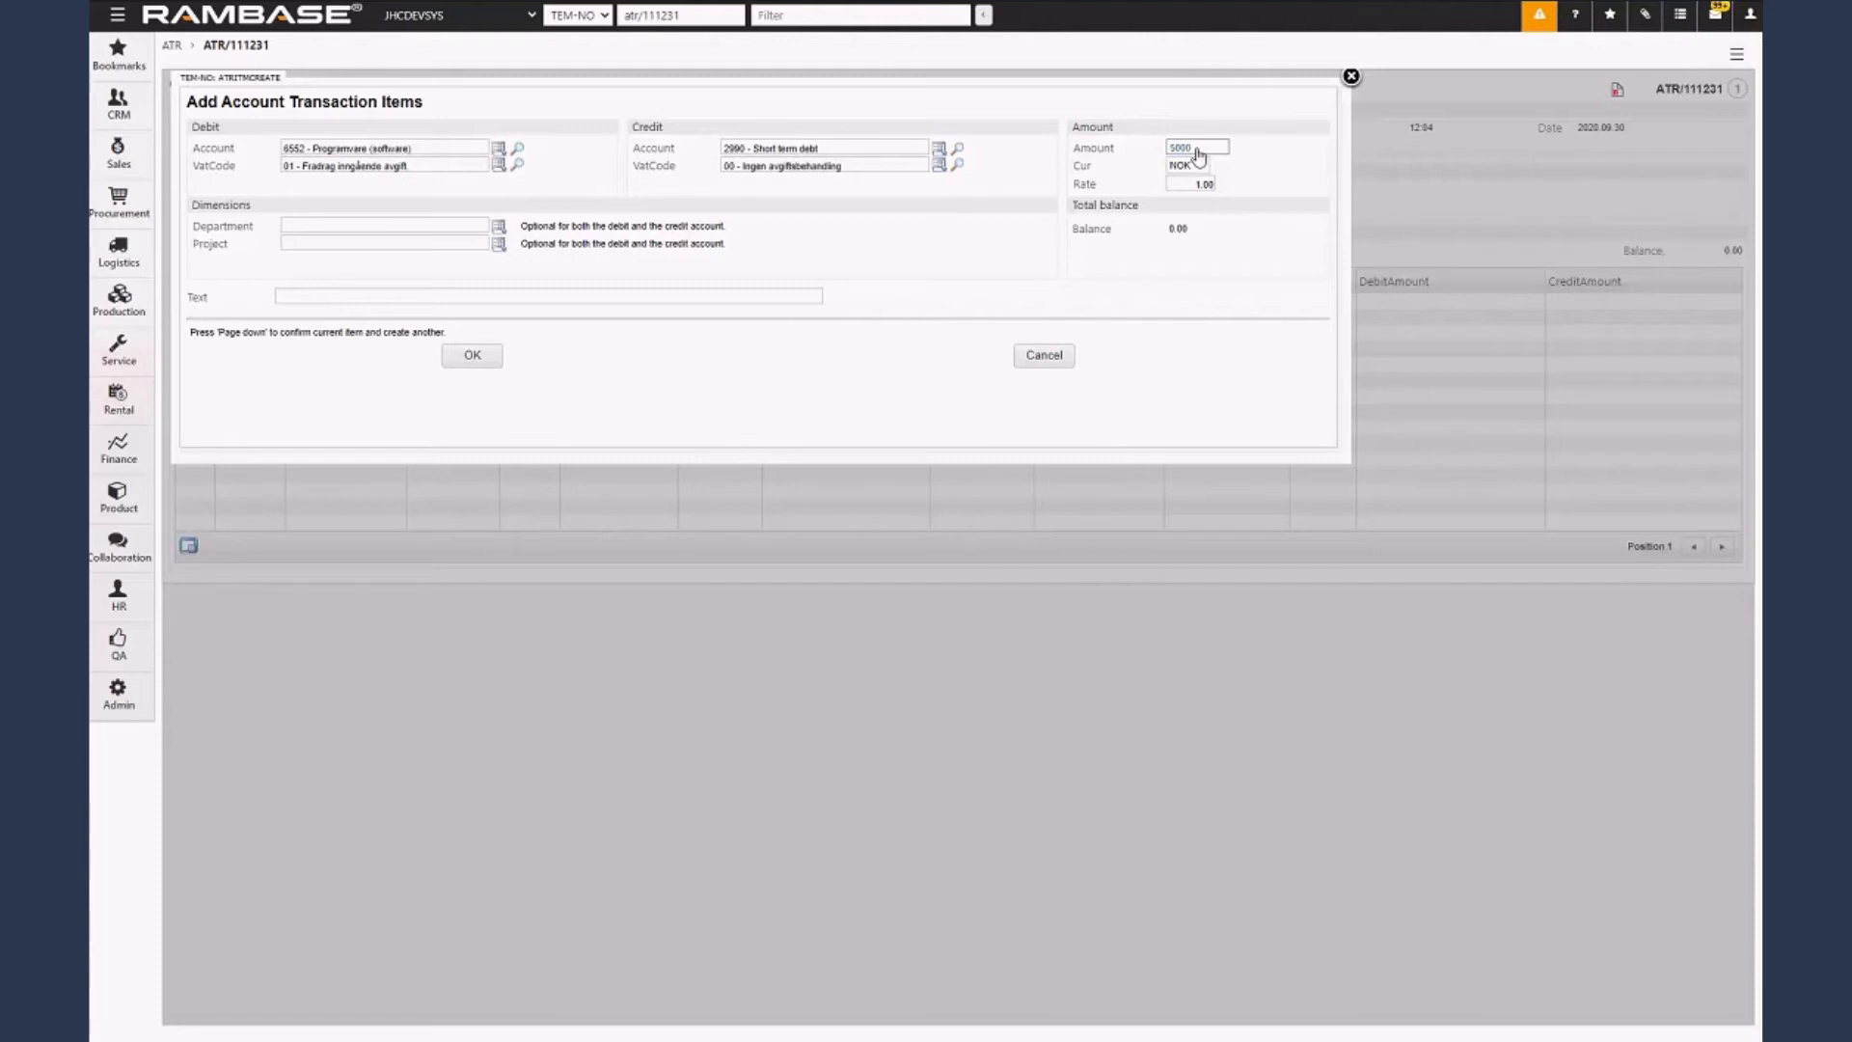
Change the transaction item's debit account to 6551.
{"action": "left_click", "coordinate": [441, 223]}
{"action": "left_click", "coordinate": [417, 149]}
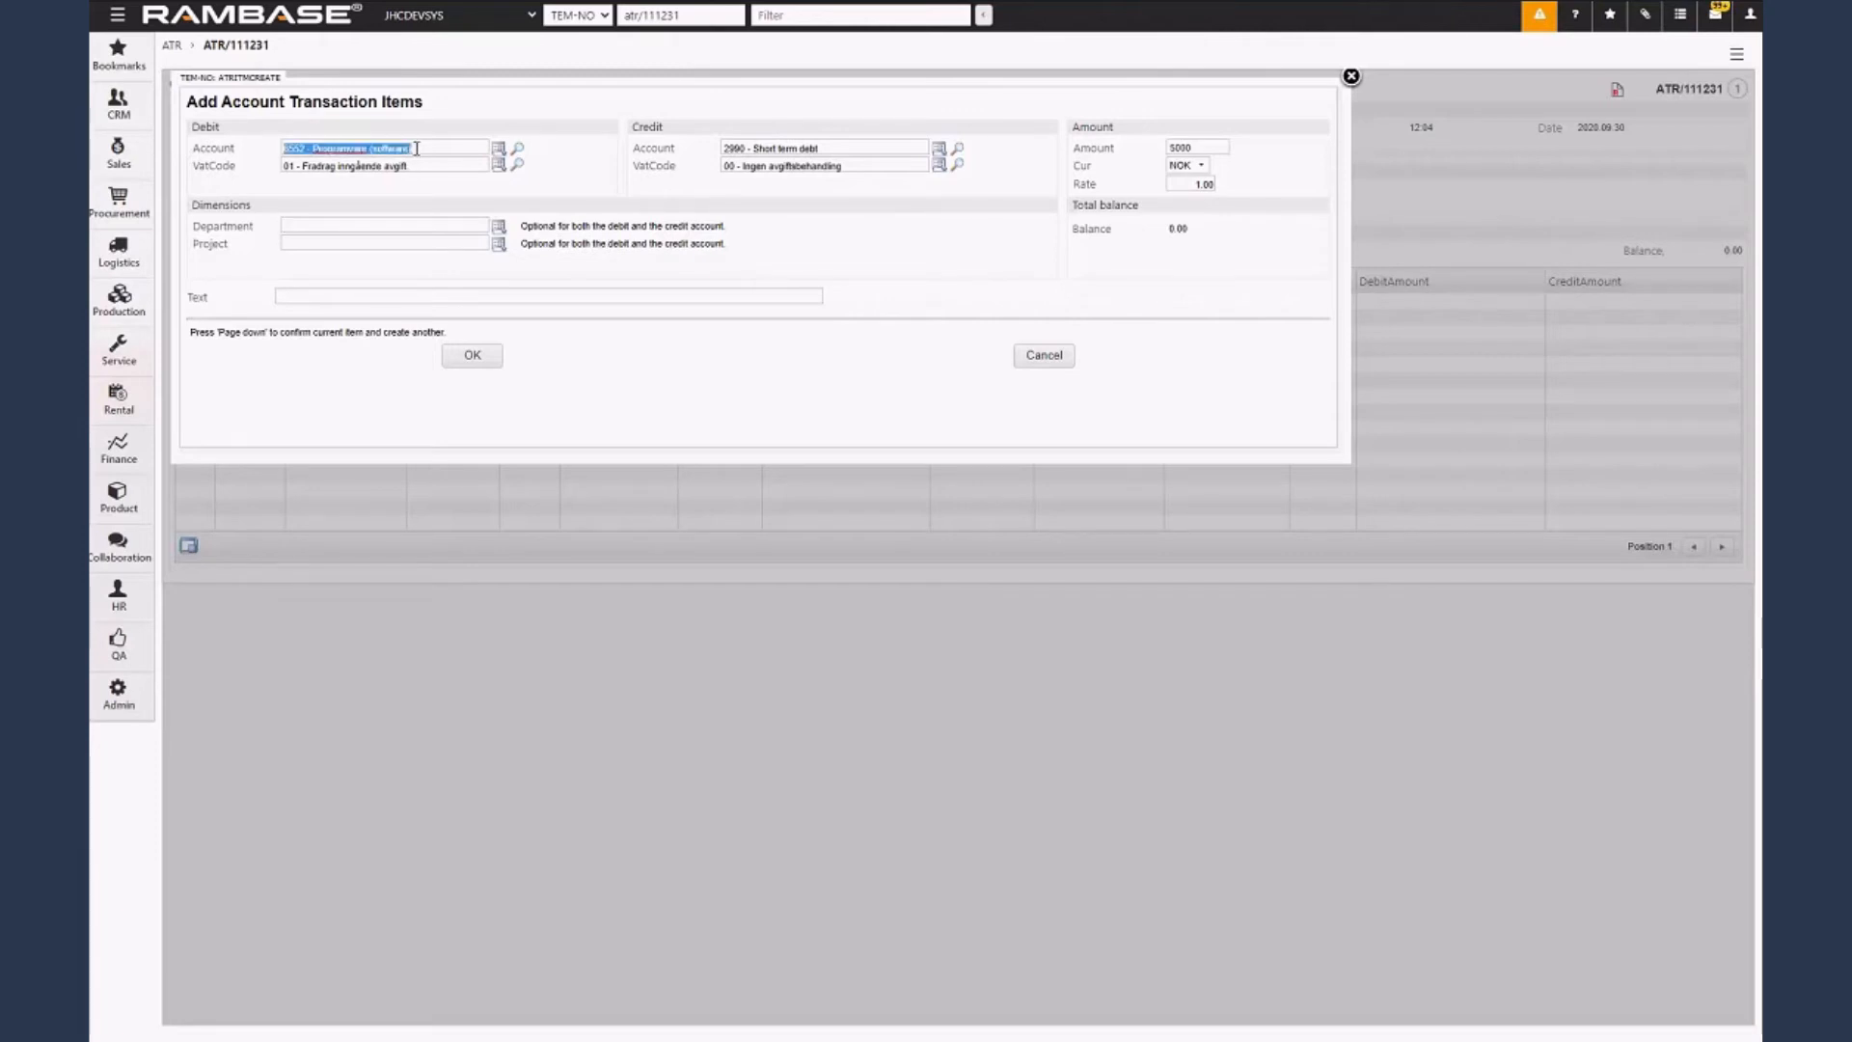
{"action": "type", "text": "6551"}
{"action": "key", "text": "Tab"}
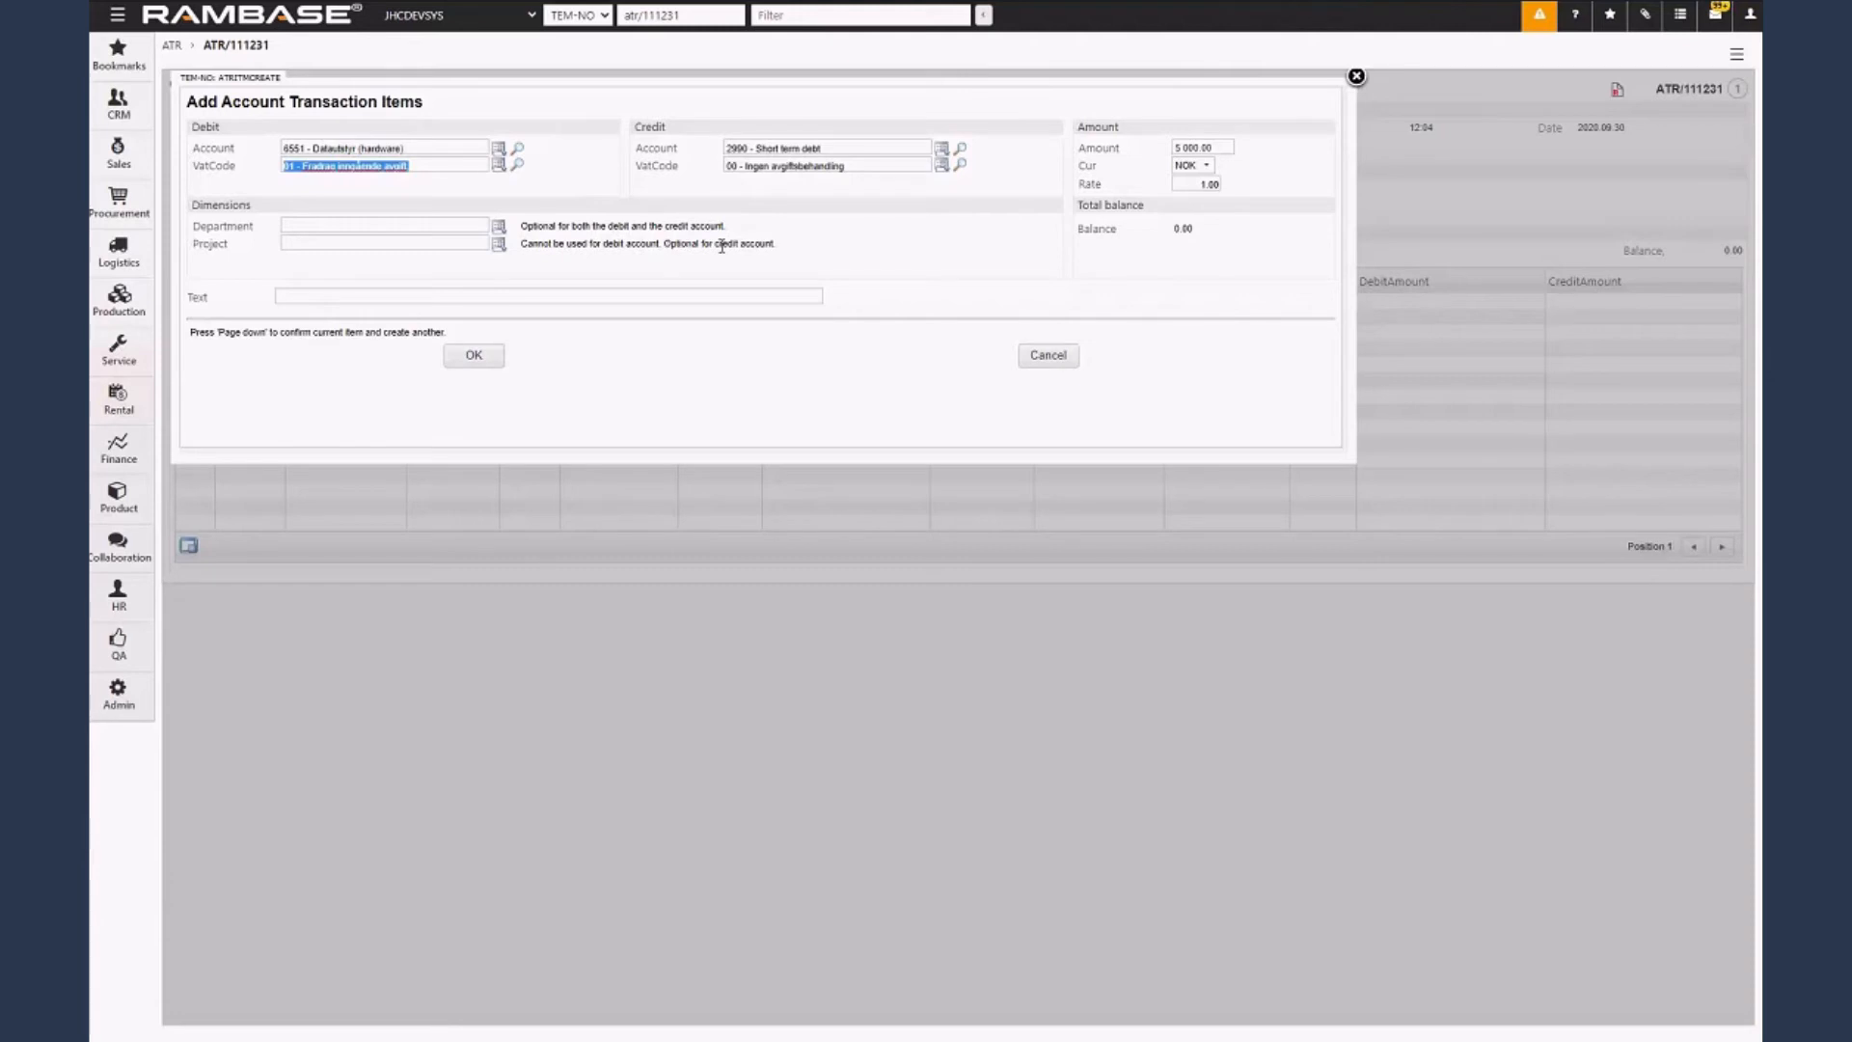
Assign project 800 to the transaction item, save it and review its debit and credit lines in the posting.
{"action": "left_click", "coordinate": [458, 245]}
{"action": "type", "text": "800"}
{"action": "key", "text": "Tab"}
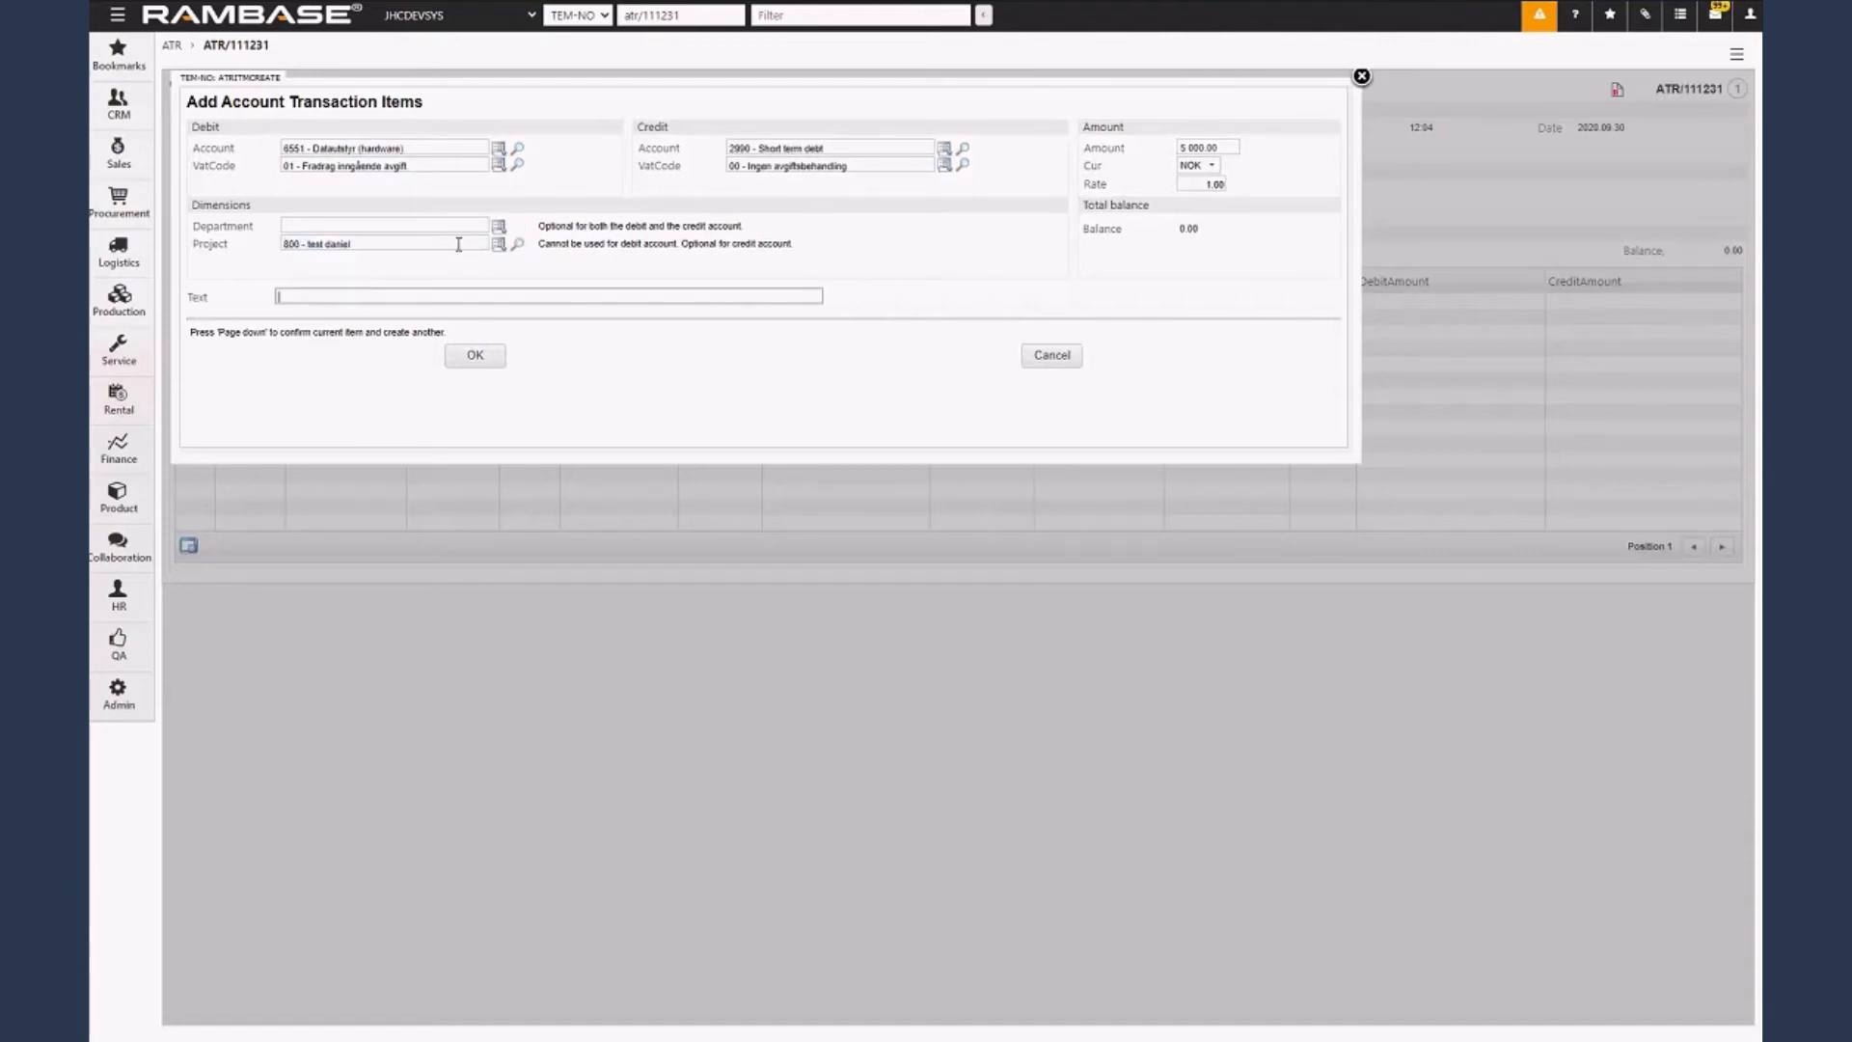
{"action": "left_click", "coordinate": [475, 355]}
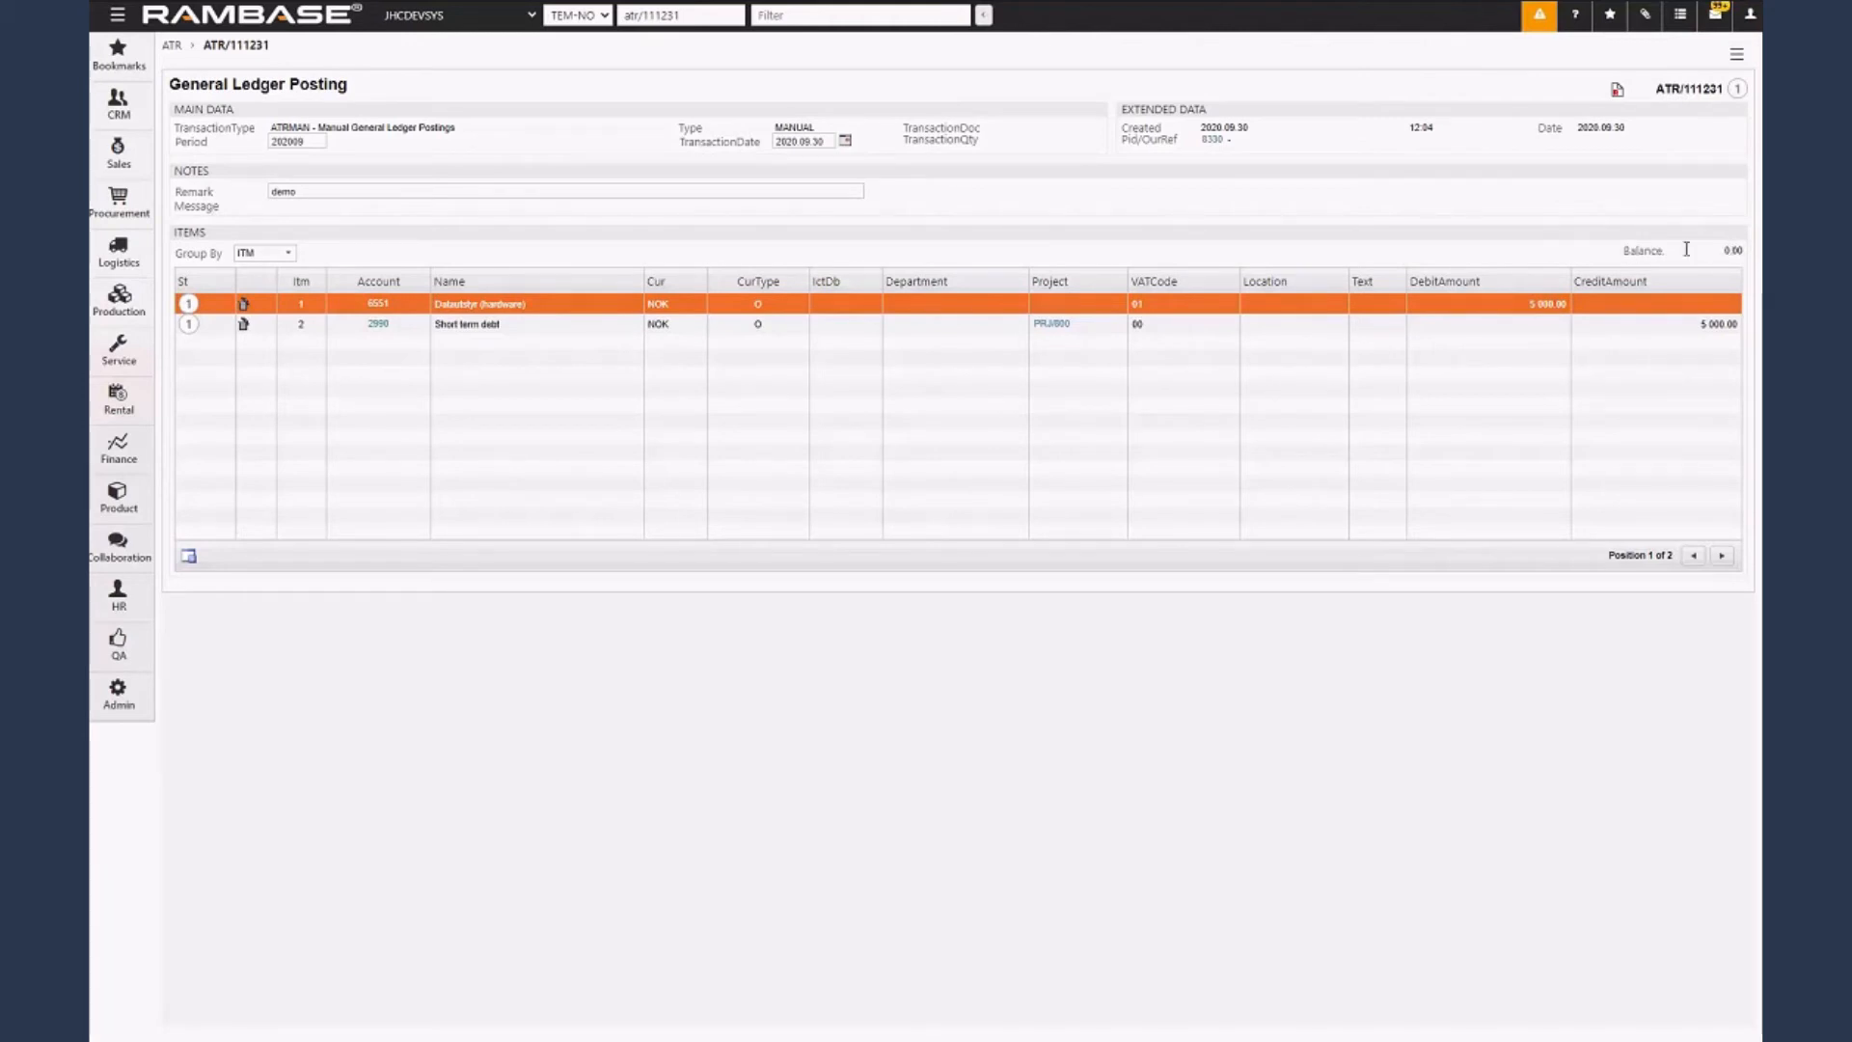
{"action": "left_click", "coordinate": [968, 329]}
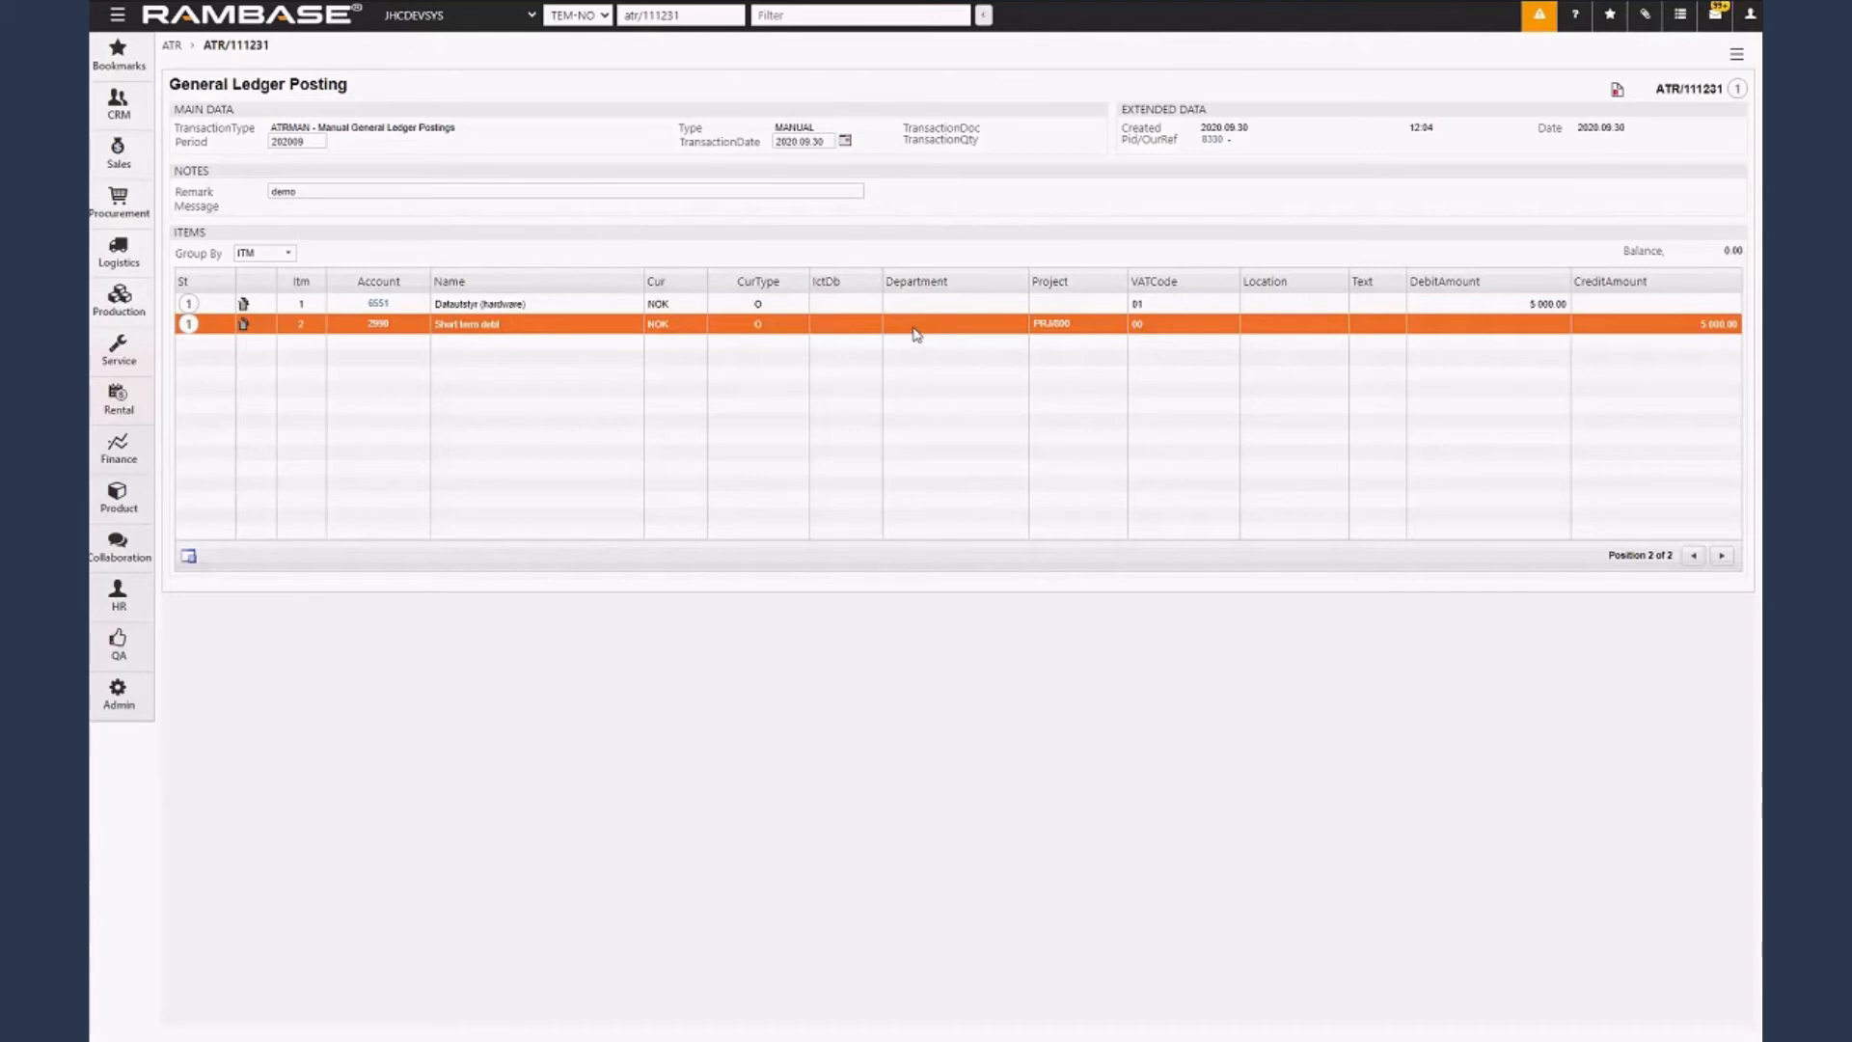
{"action": "left_click", "coordinate": [529, 305]}
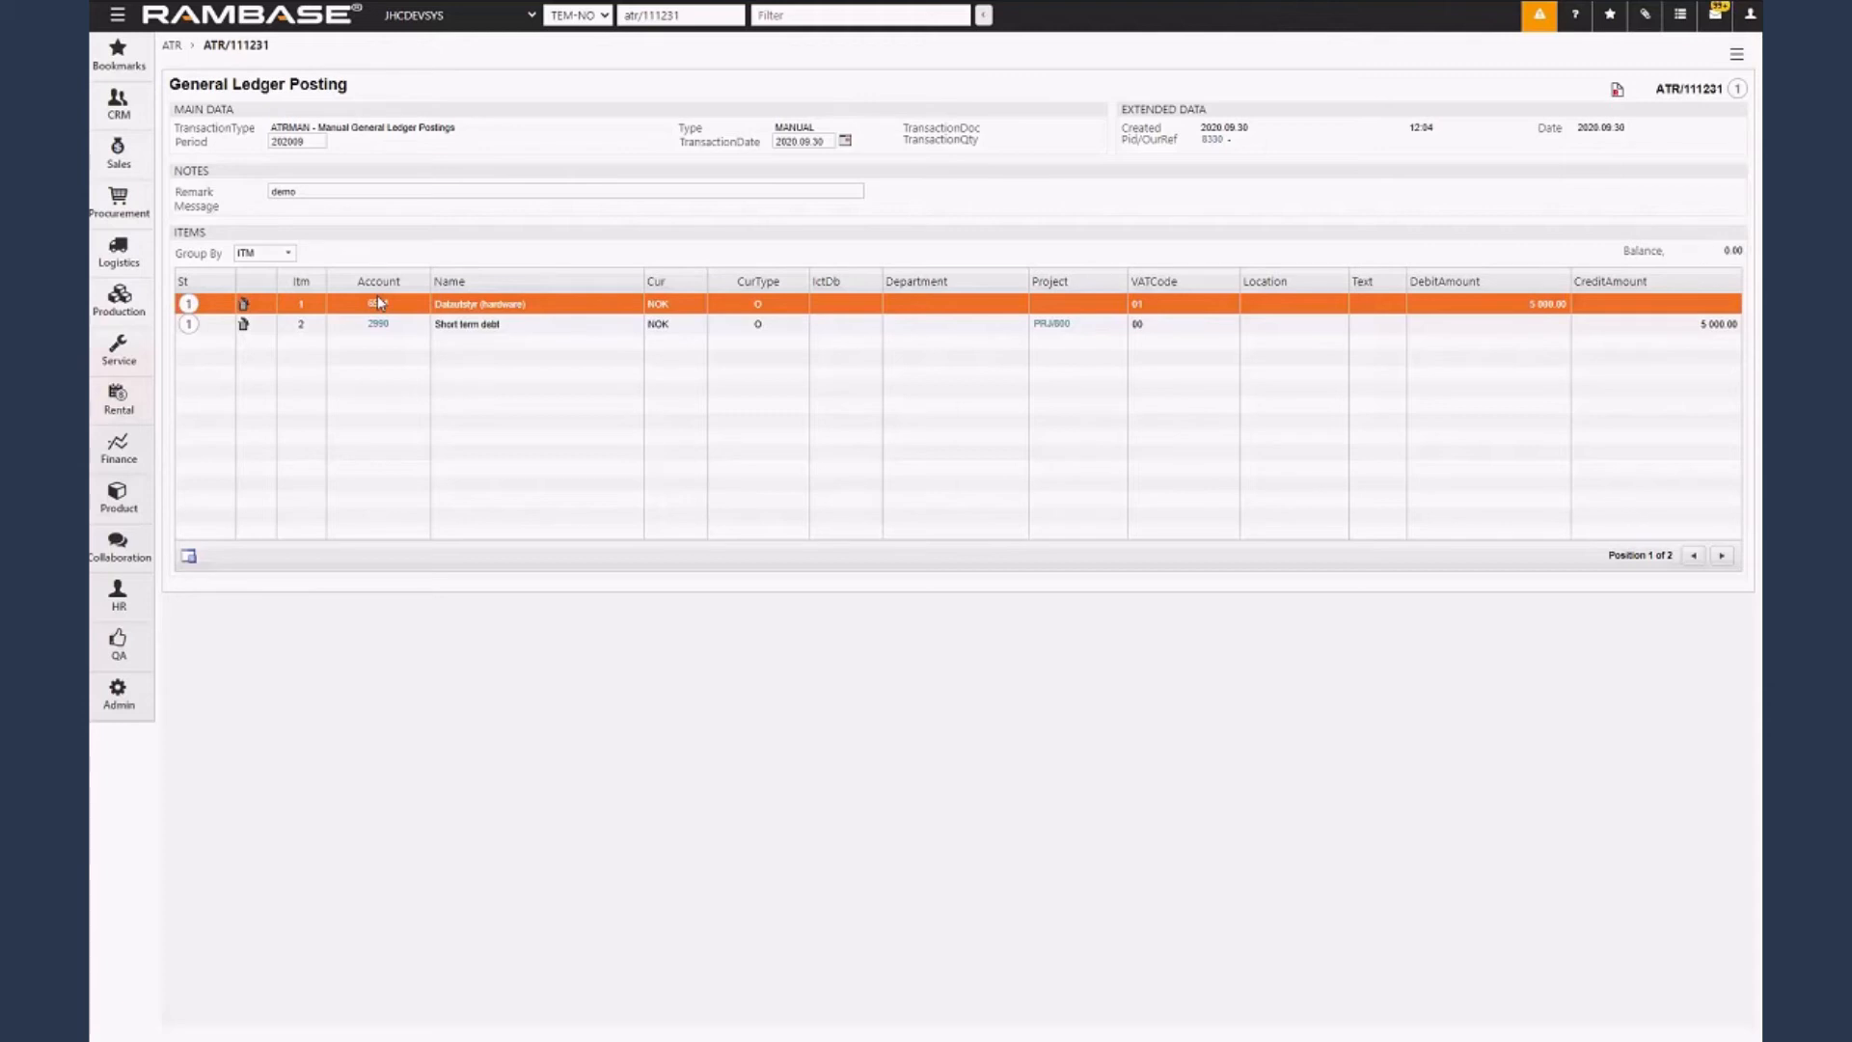
Add another transaction item with debit account 6553 and an amount of 2000, without a credit account.
{"action": "left_click", "coordinate": [190, 558]}
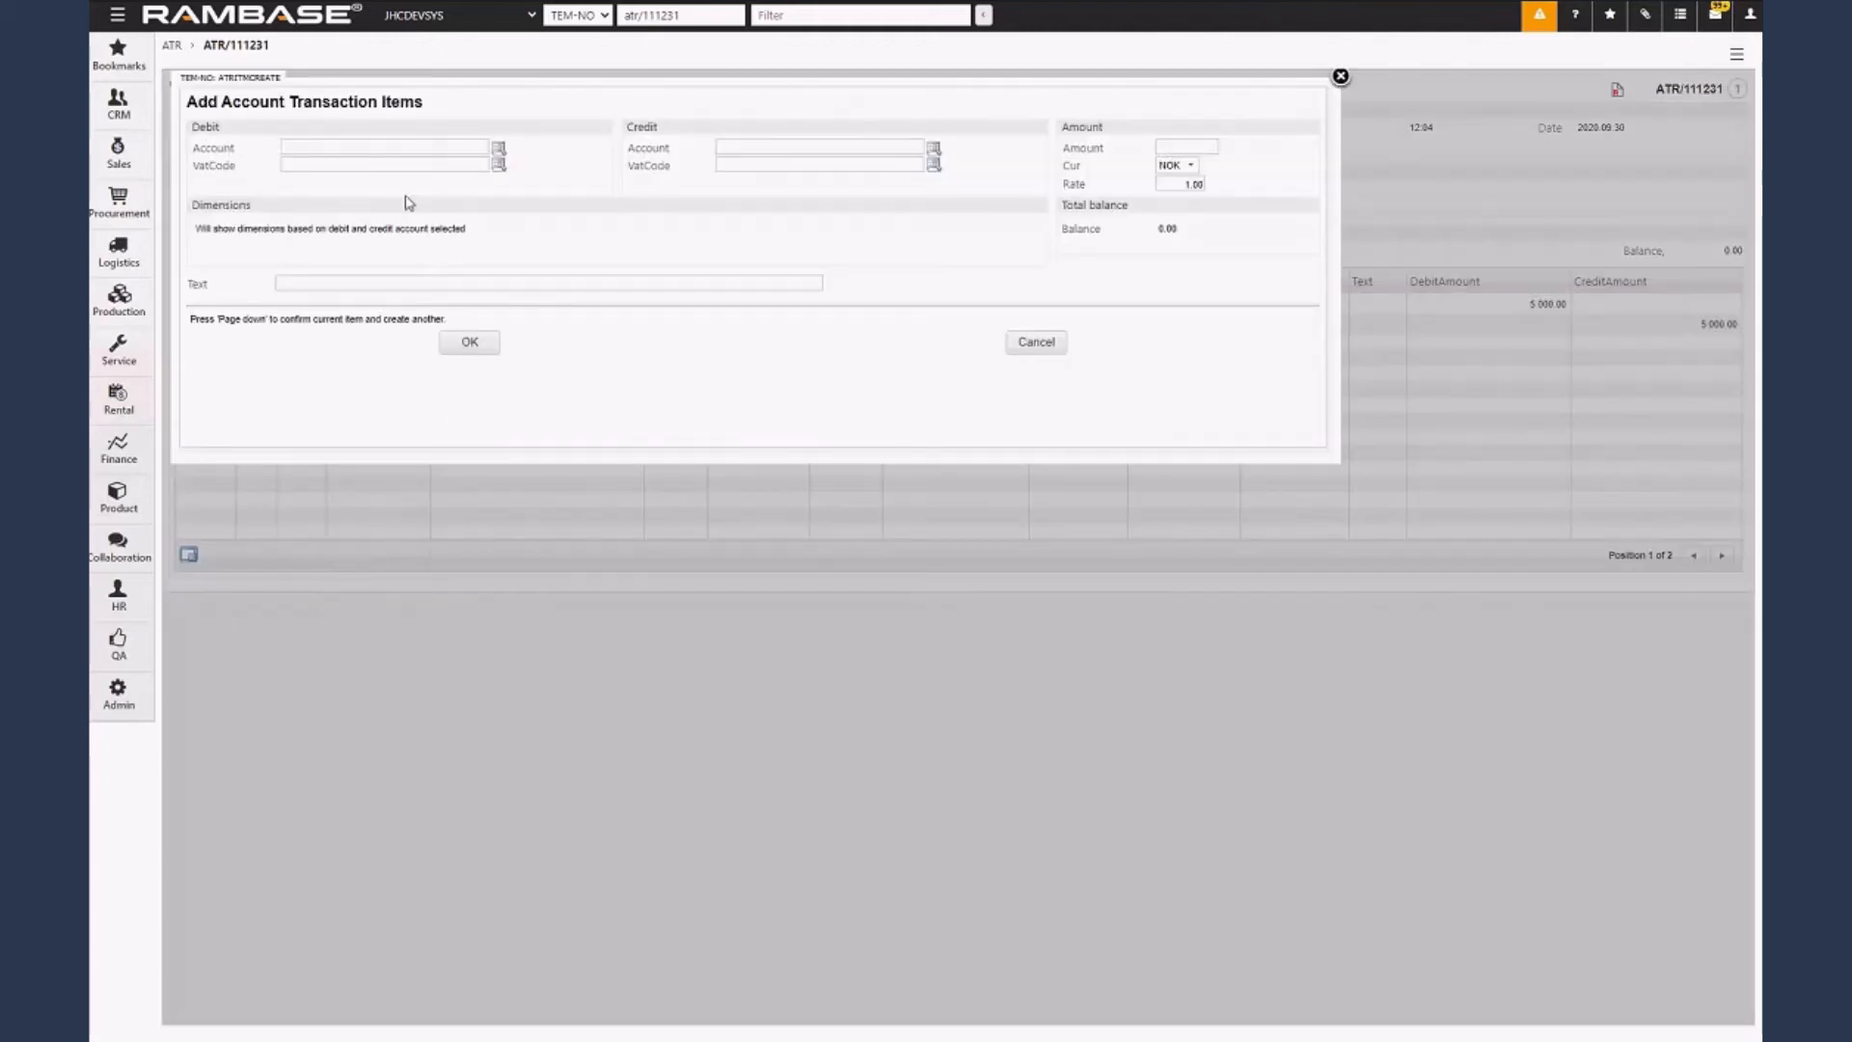
{"action": "type", "text": "6"}
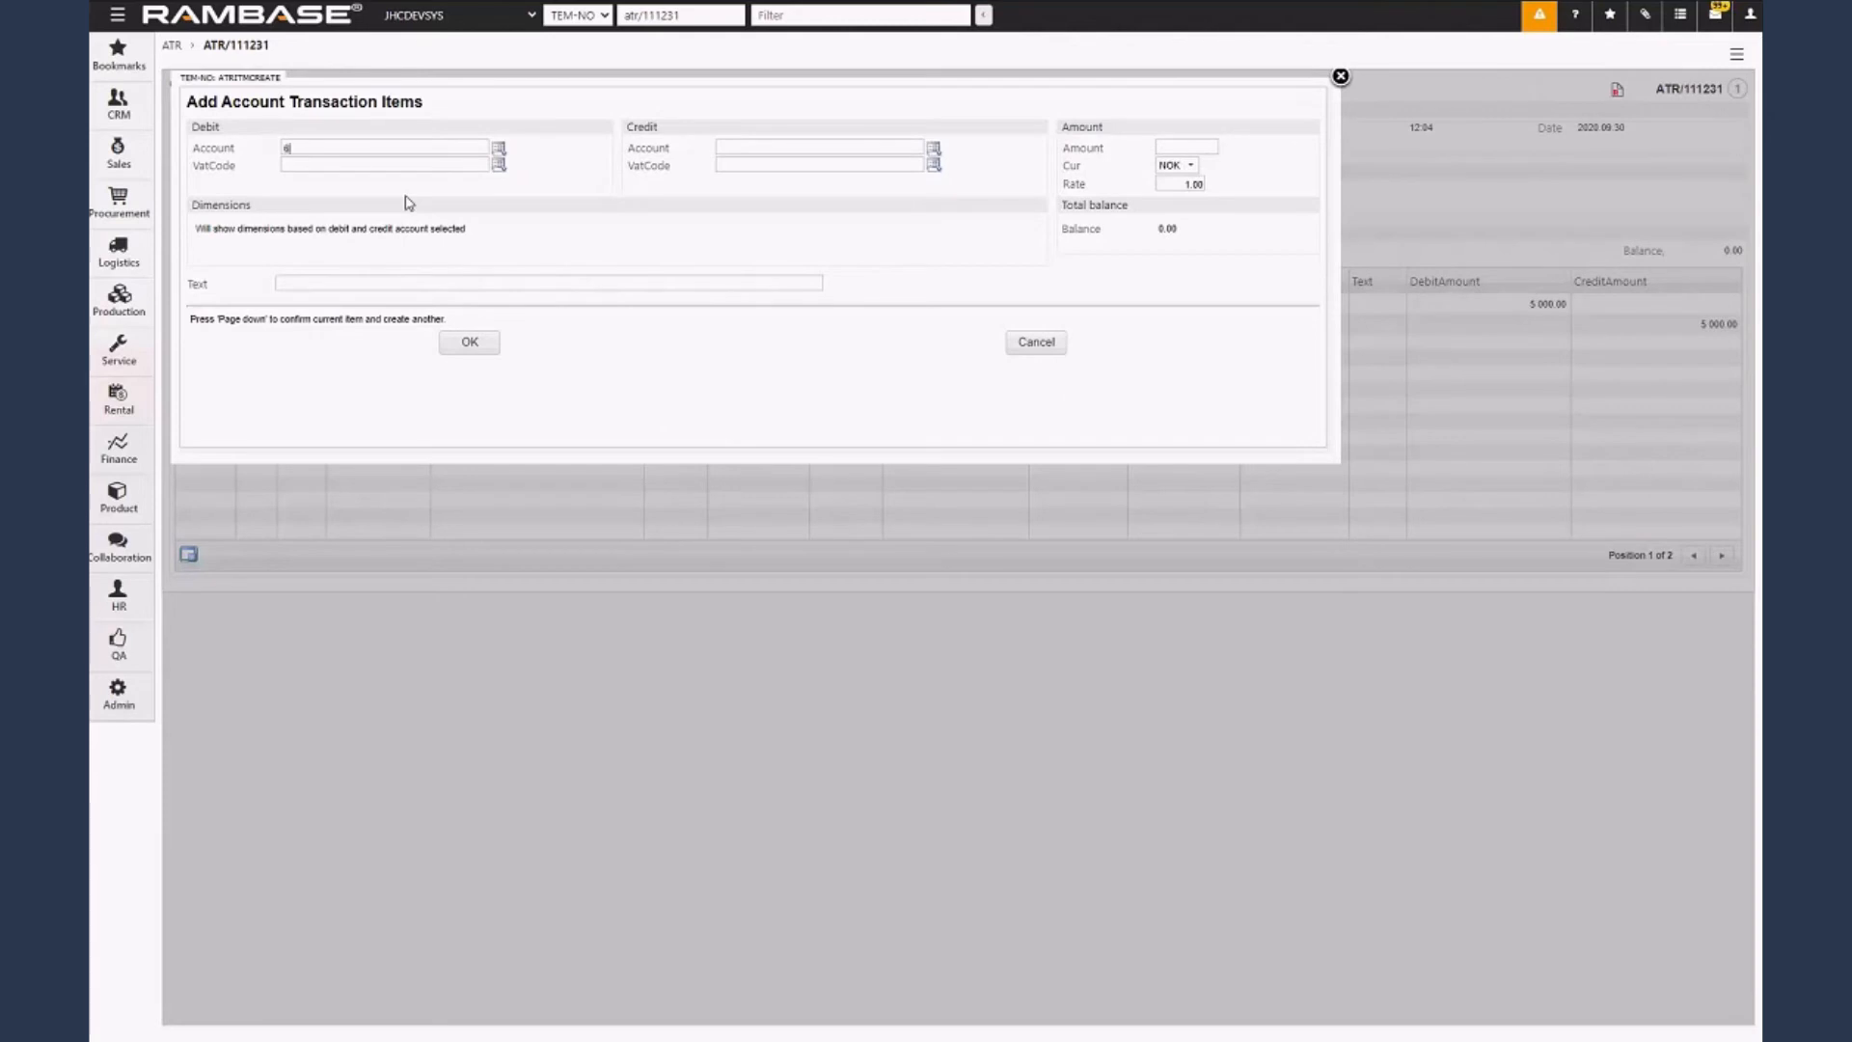
{"action": "type", "text": "553"}
{"action": "key", "text": "Tab"}
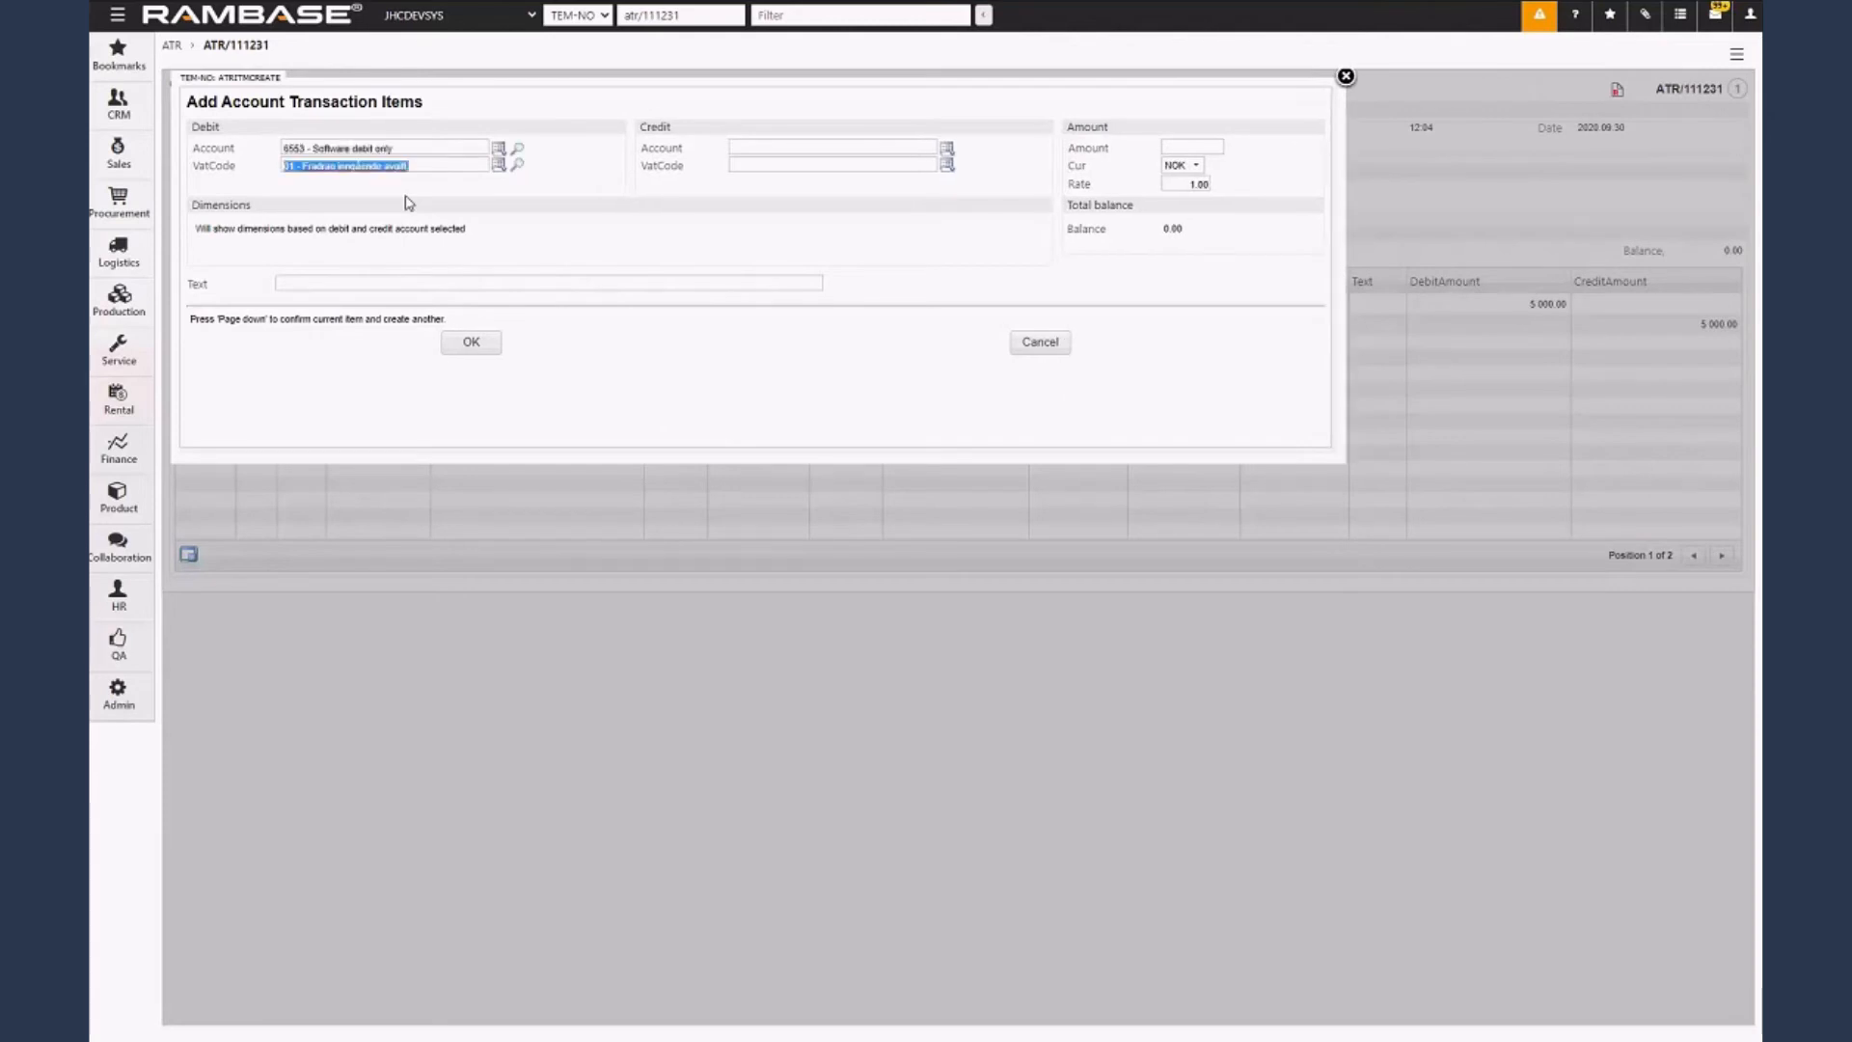
{"action": "left_click", "coordinate": [1205, 149]}
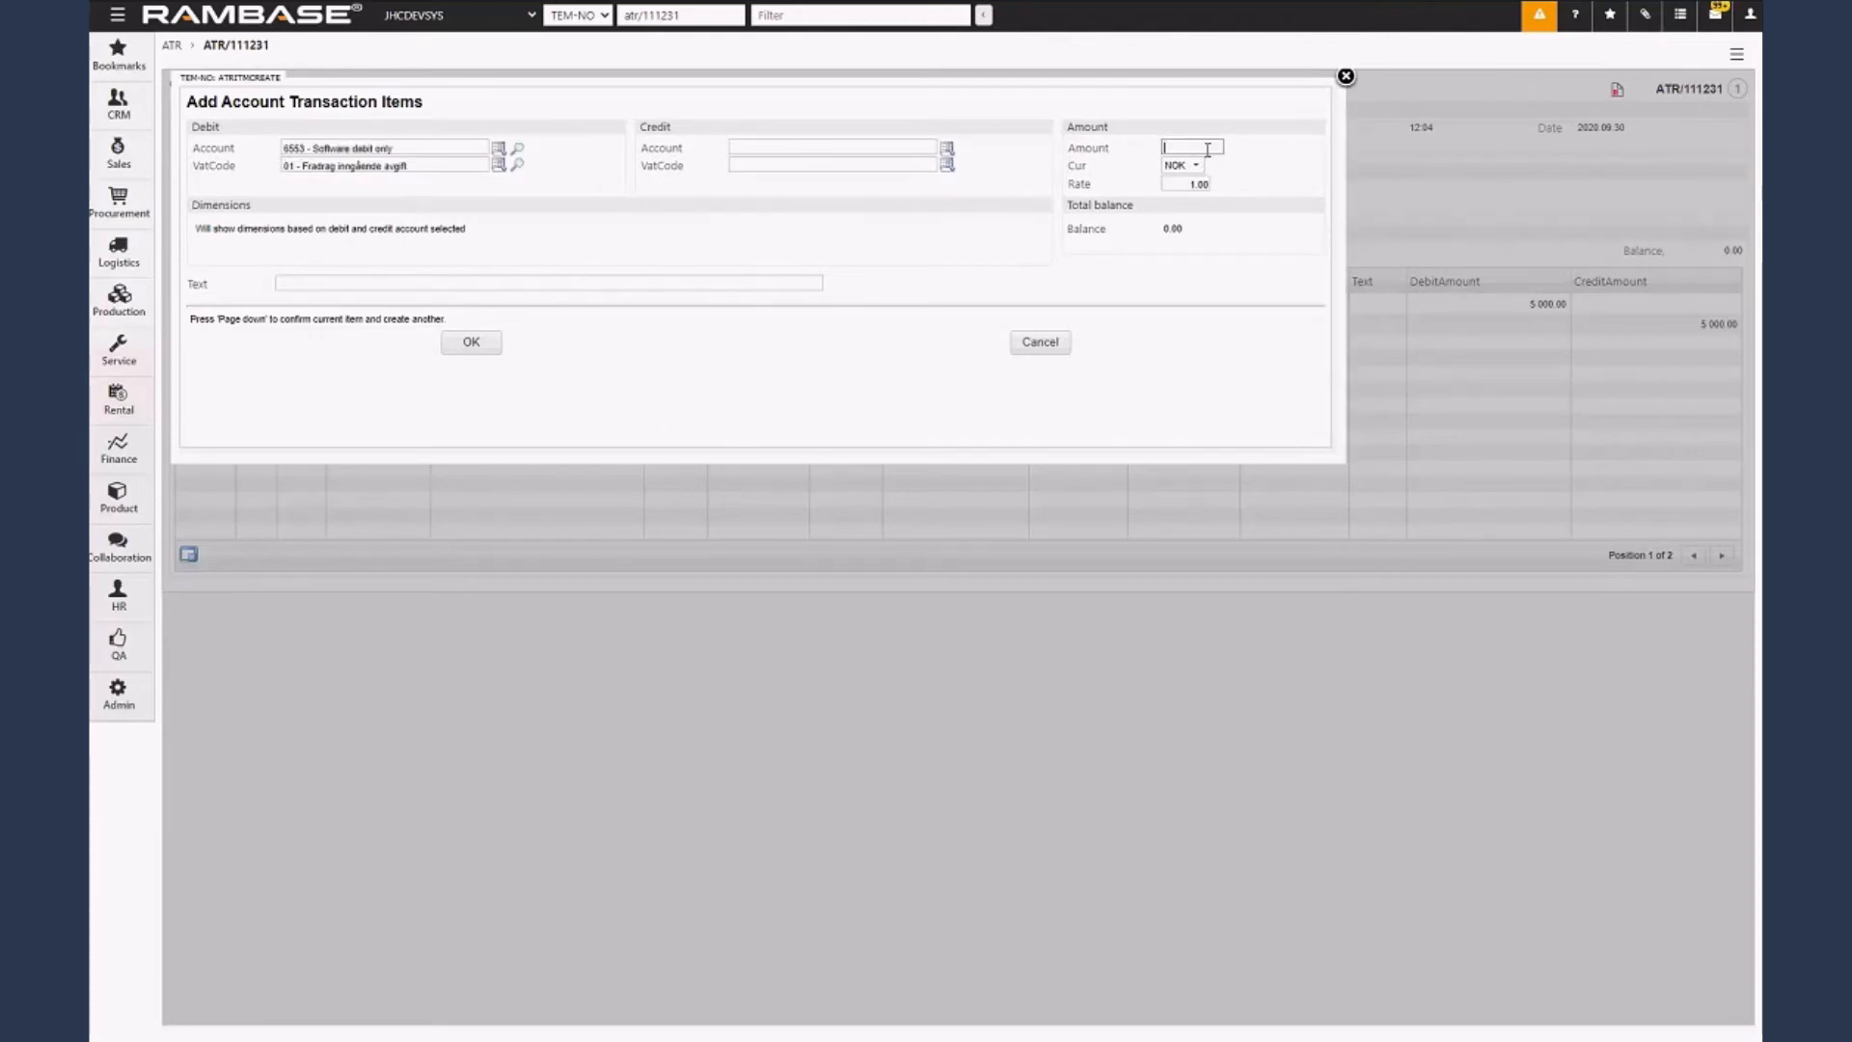
{"action": "type", "text": "2000"}
{"action": "left_click", "coordinate": [471, 341]}
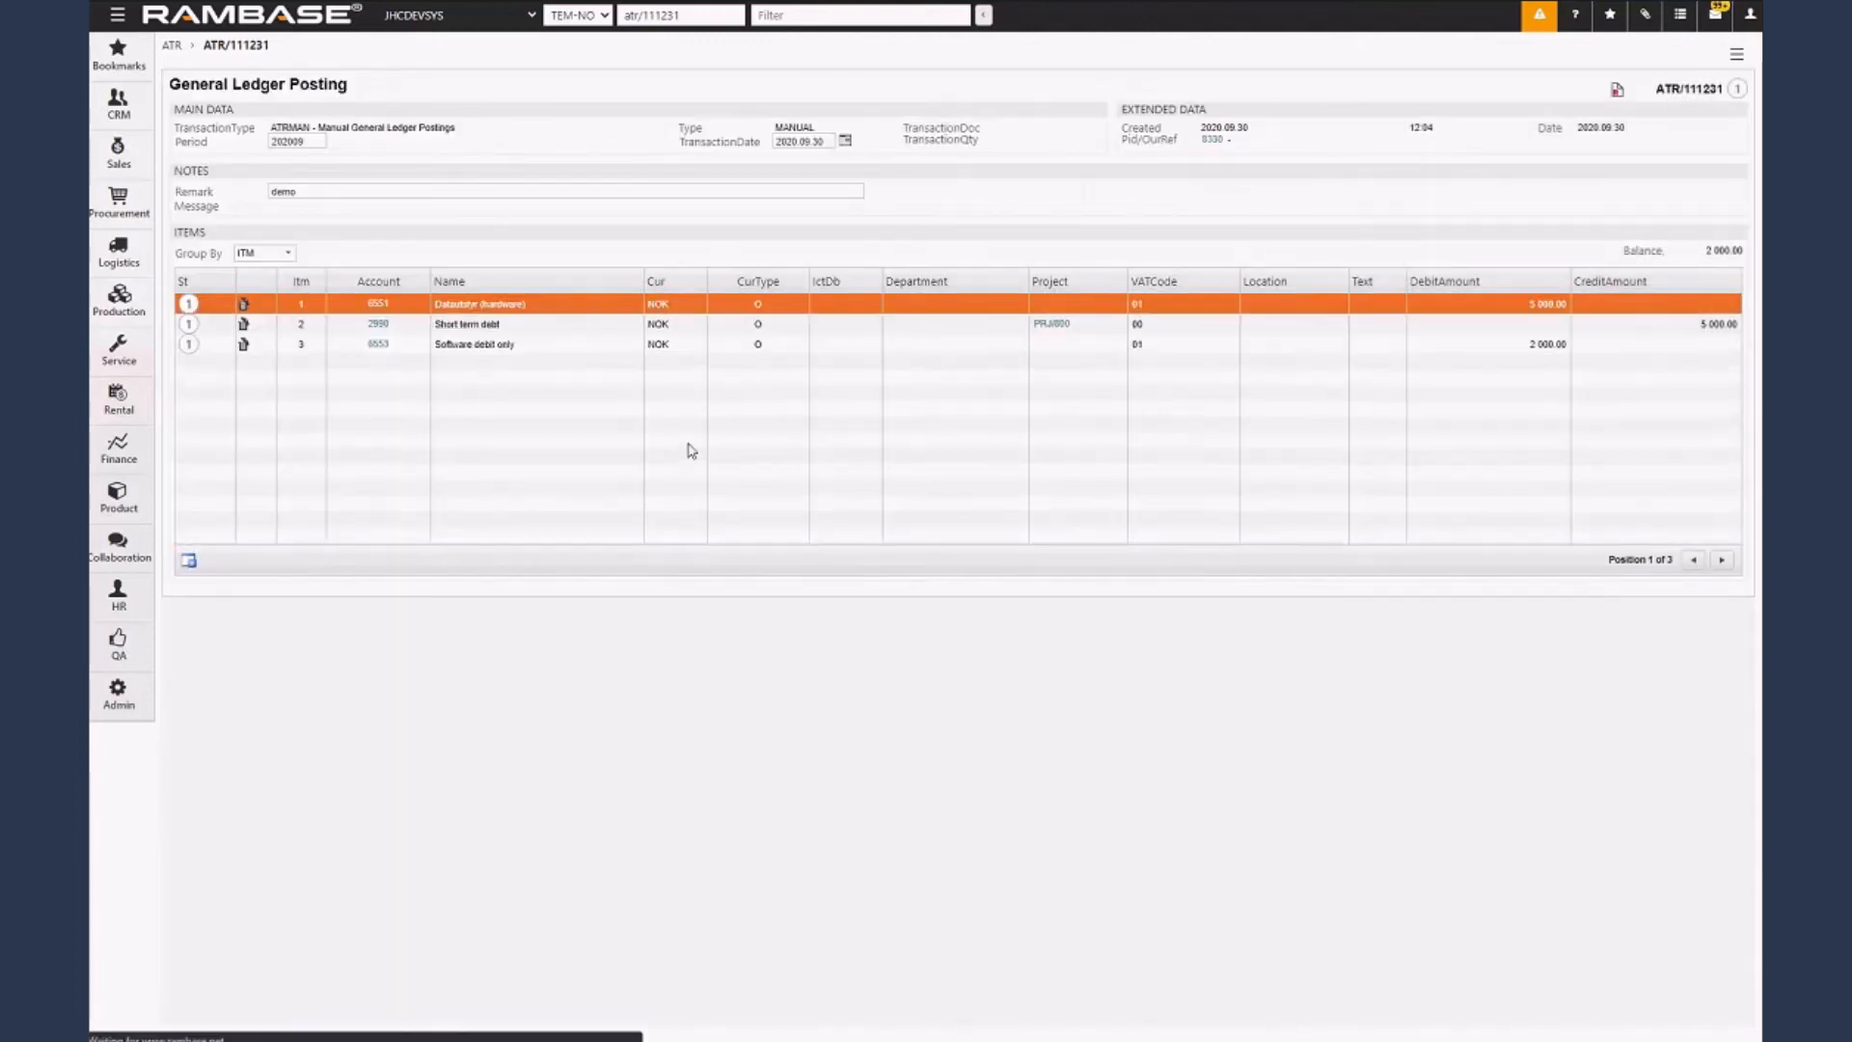
View the details of the third item, Software debit only, and return to the posting.
{"action": "key", "text": "Down"}
{"action": "key", "text": "Down"}
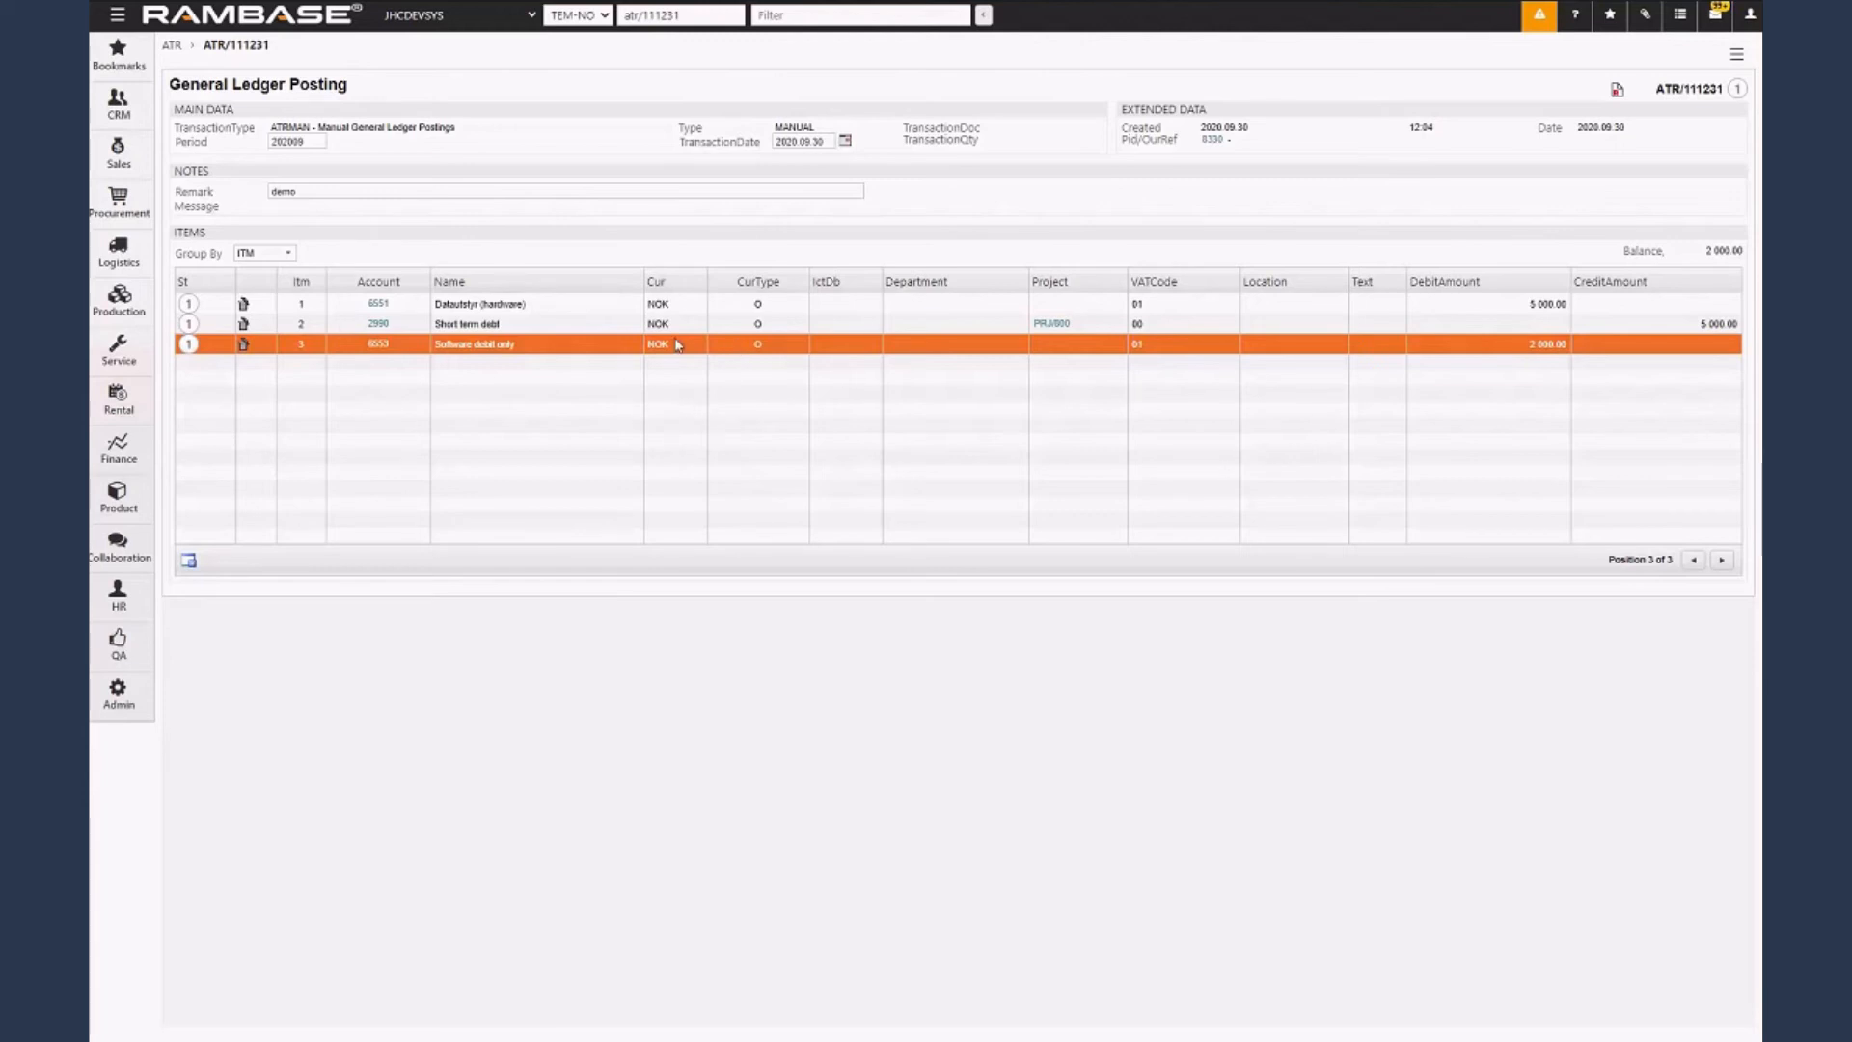
{"action": "double_click", "coordinate": [812, 351]}
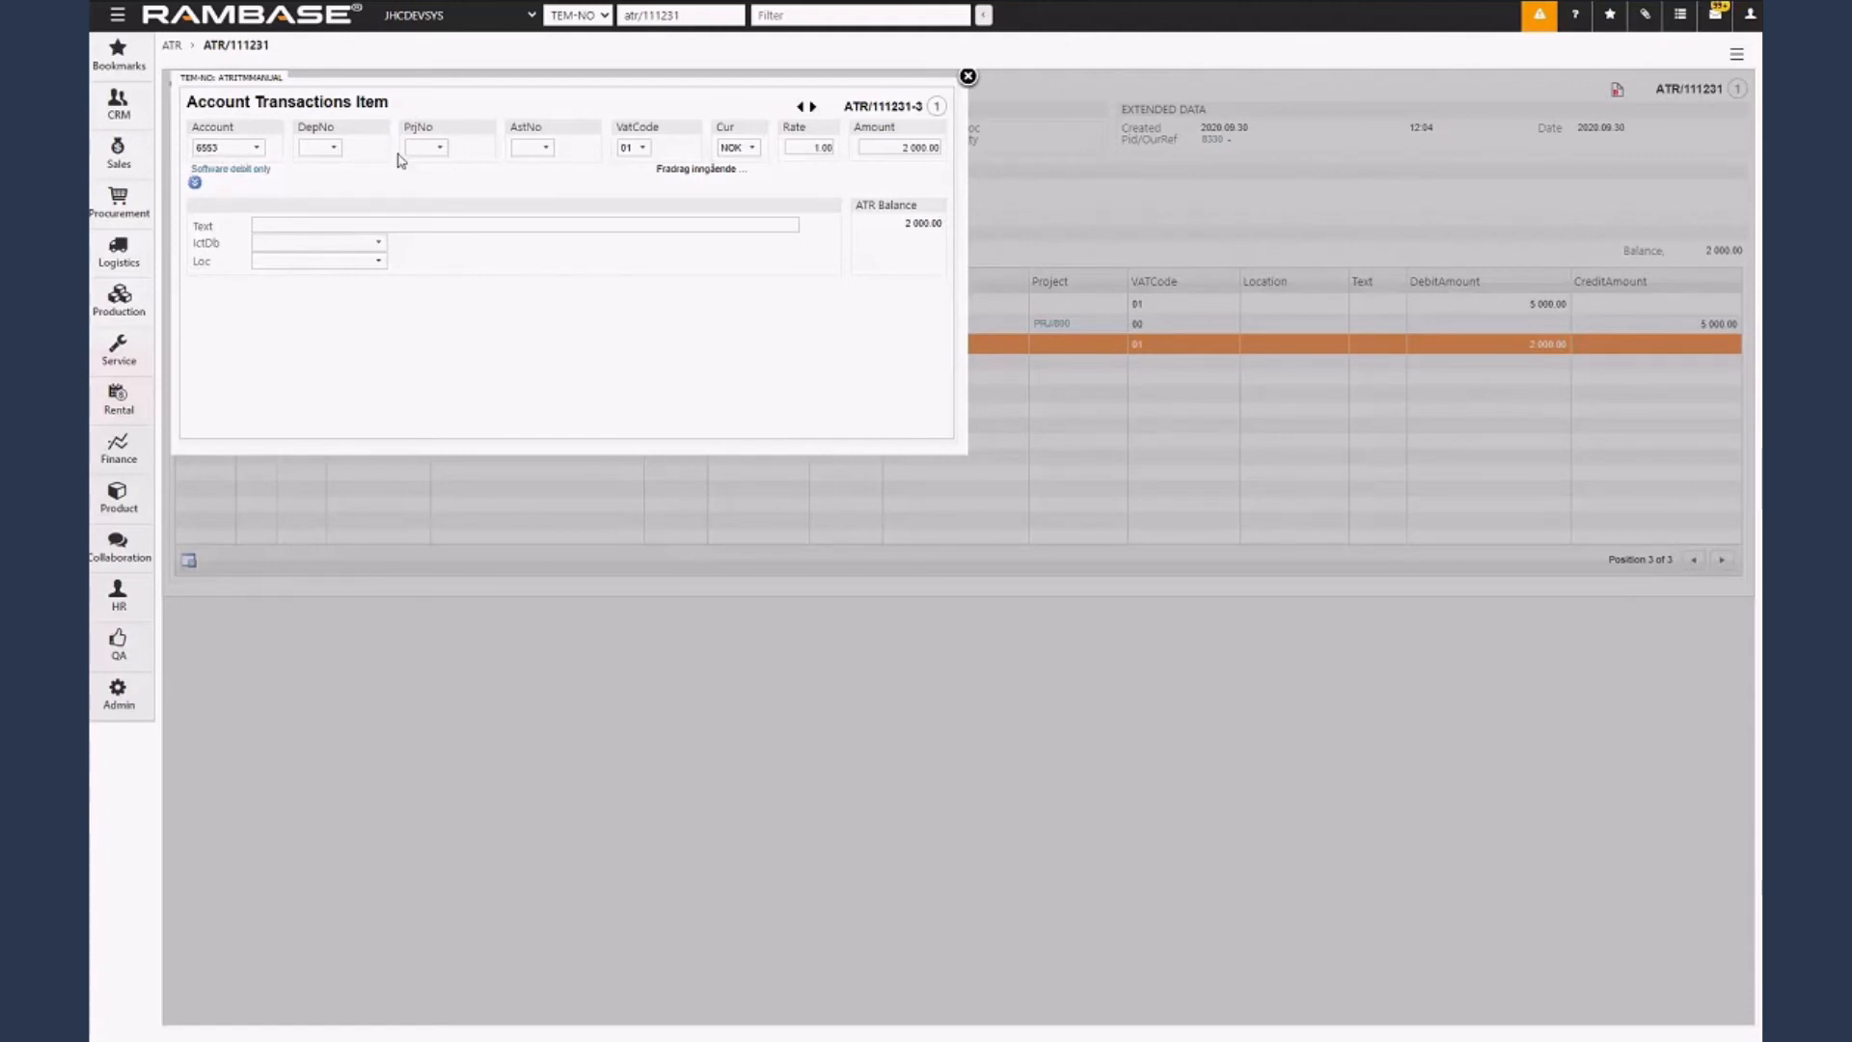
{"action": "left_click", "coordinate": [967, 76]}
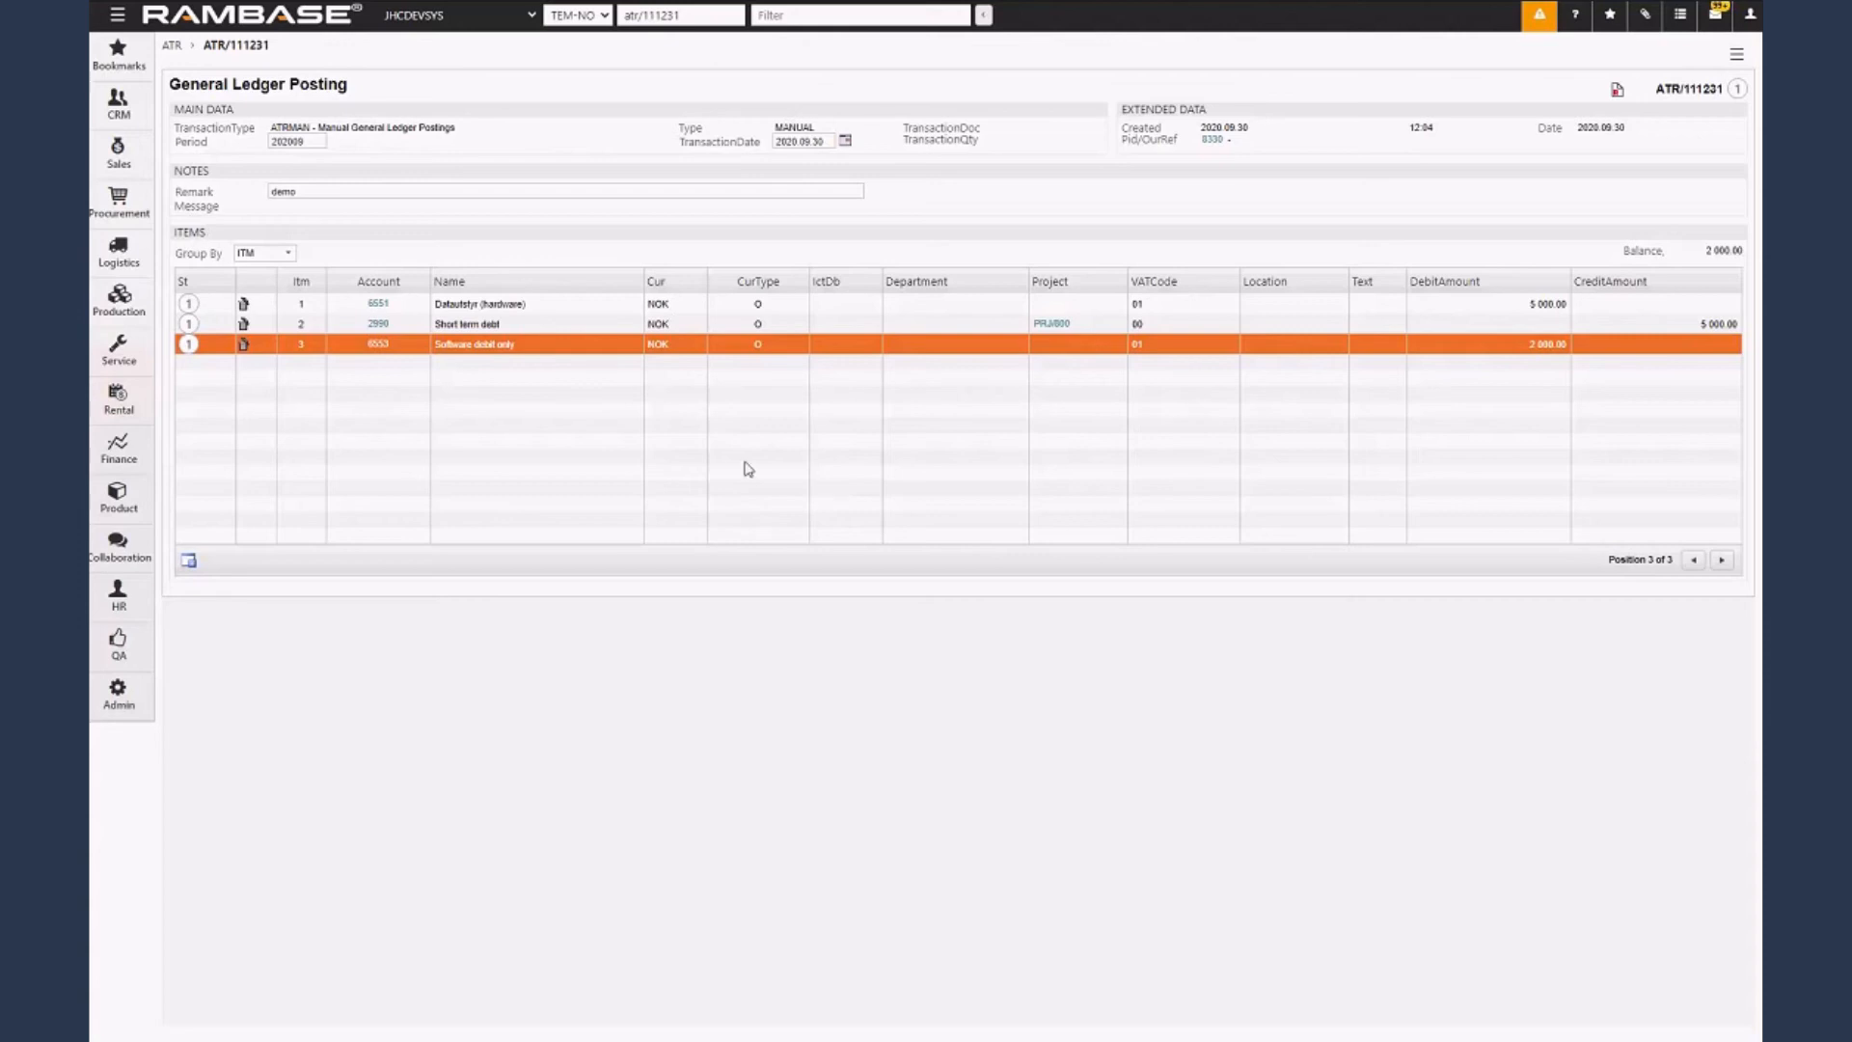
Inspect the posting type options of the Short term debt account without changing them, and return to the posting.
{"action": "left_click", "coordinate": [378, 325]}
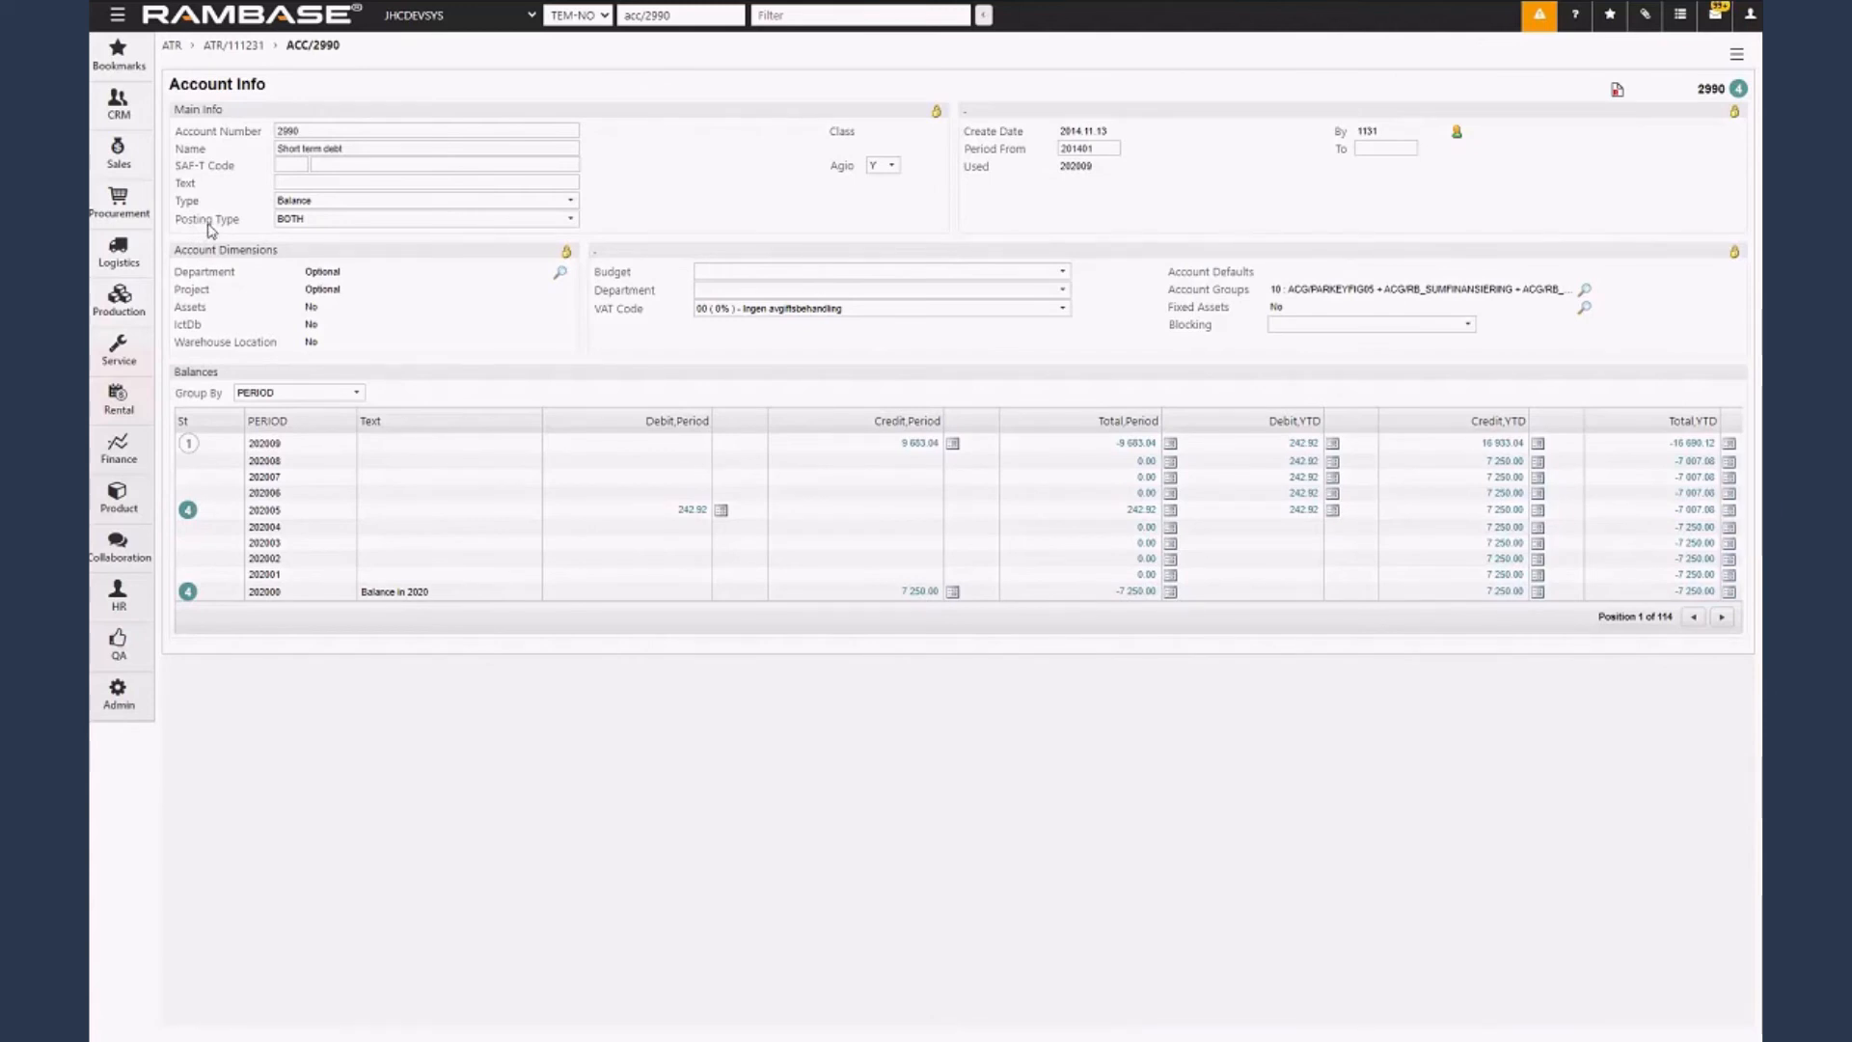
{"action": "left_click", "coordinate": [373, 220]}
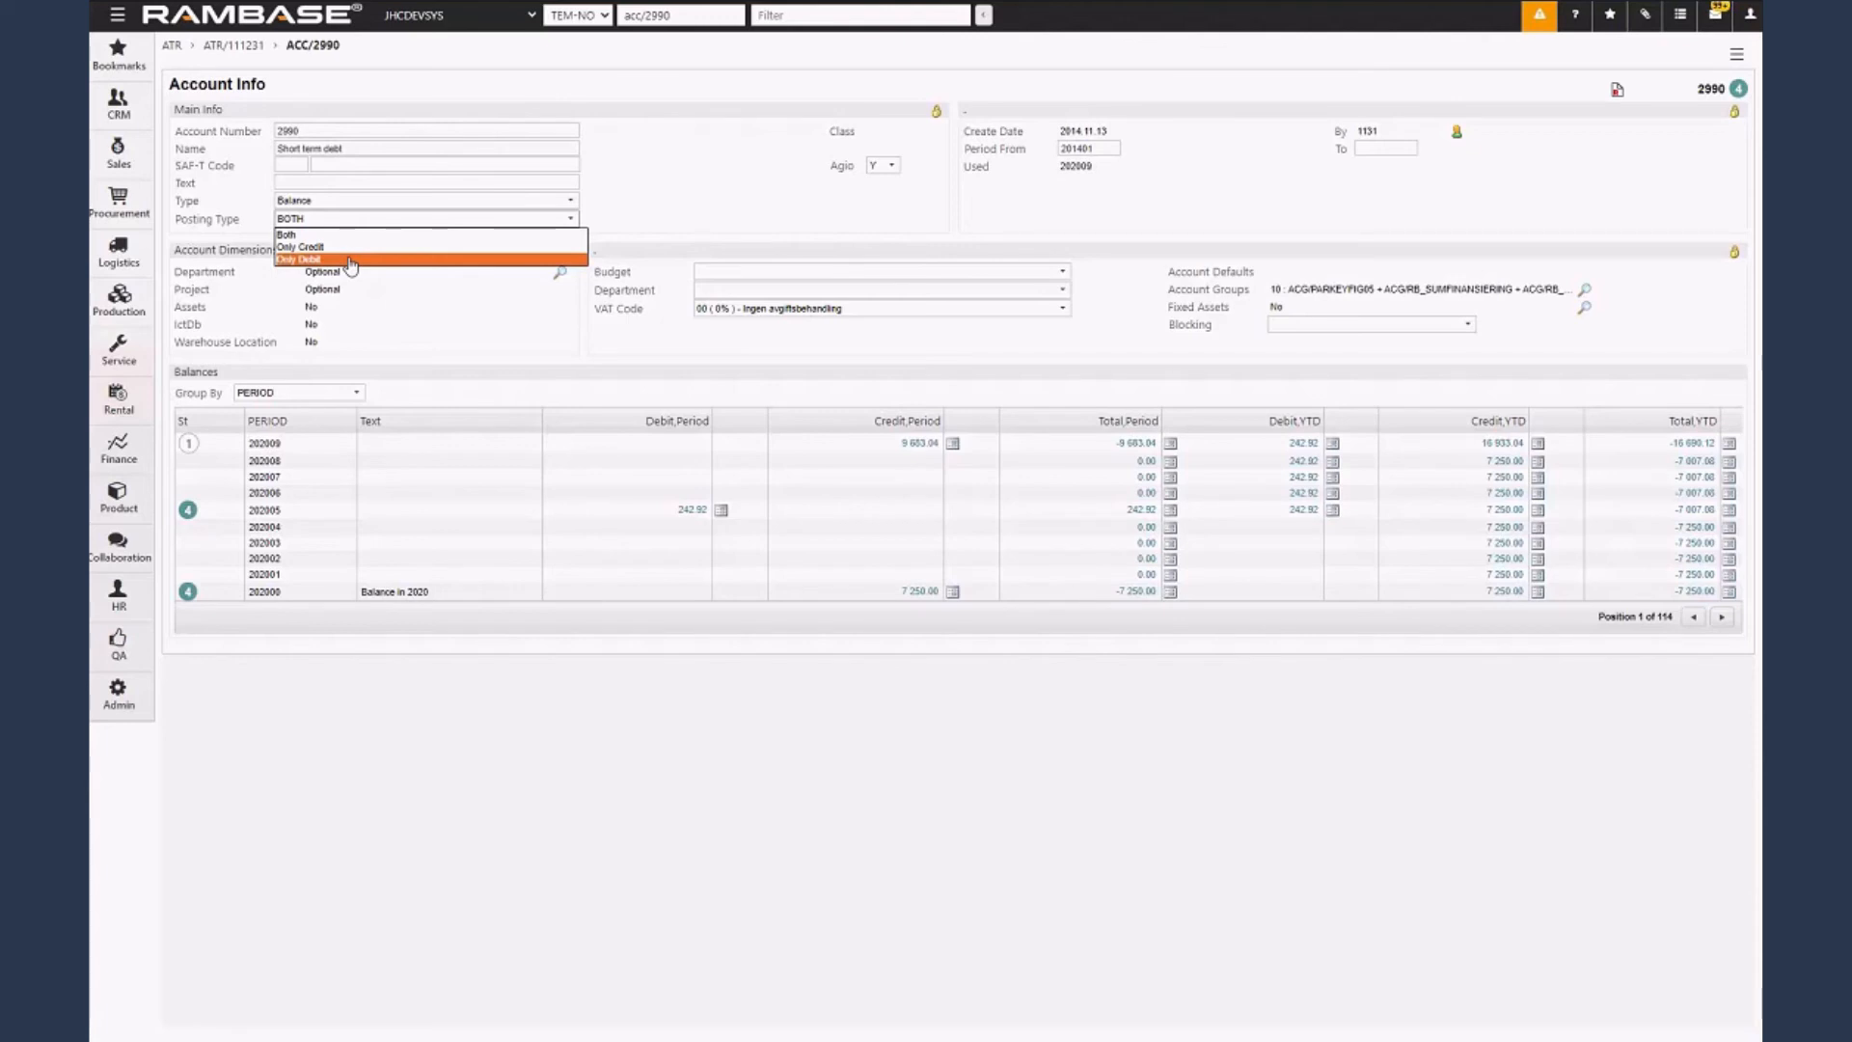
{"action": "left_click", "coordinate": [509, 220]}
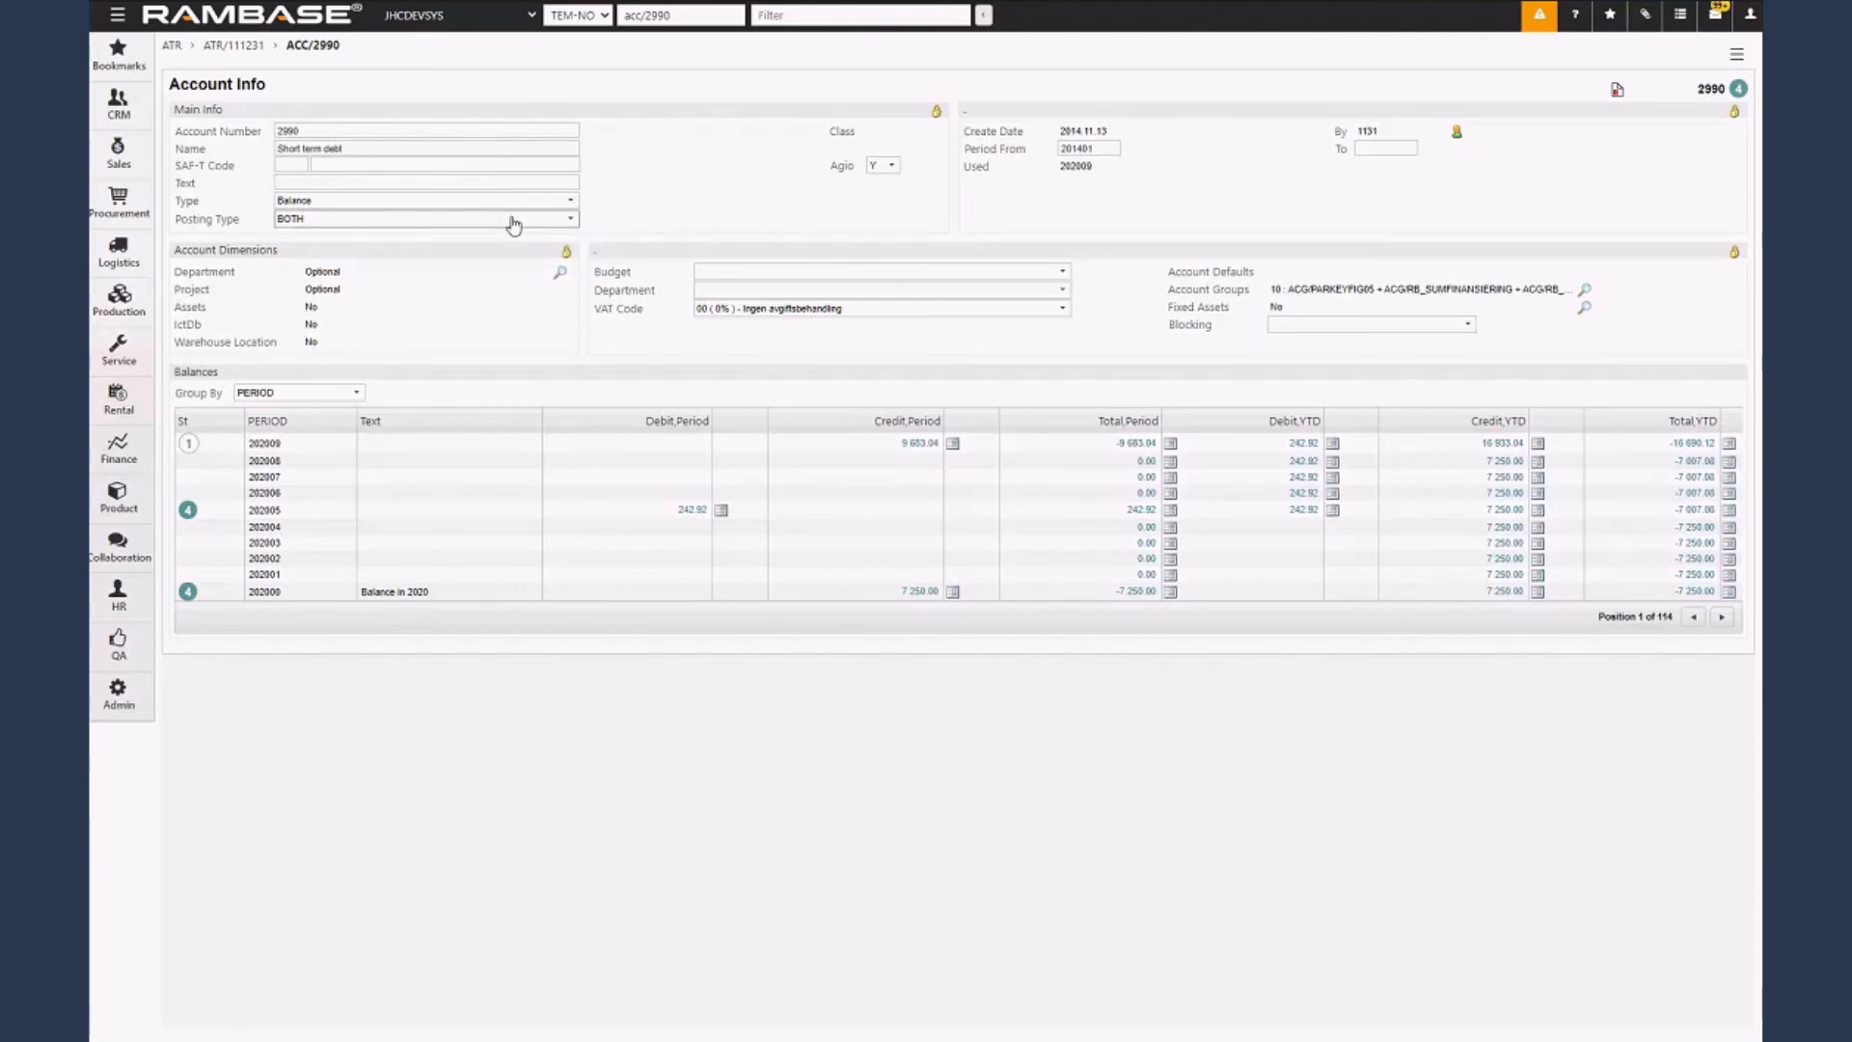
{"action": "left_click", "coordinate": [253, 47]}
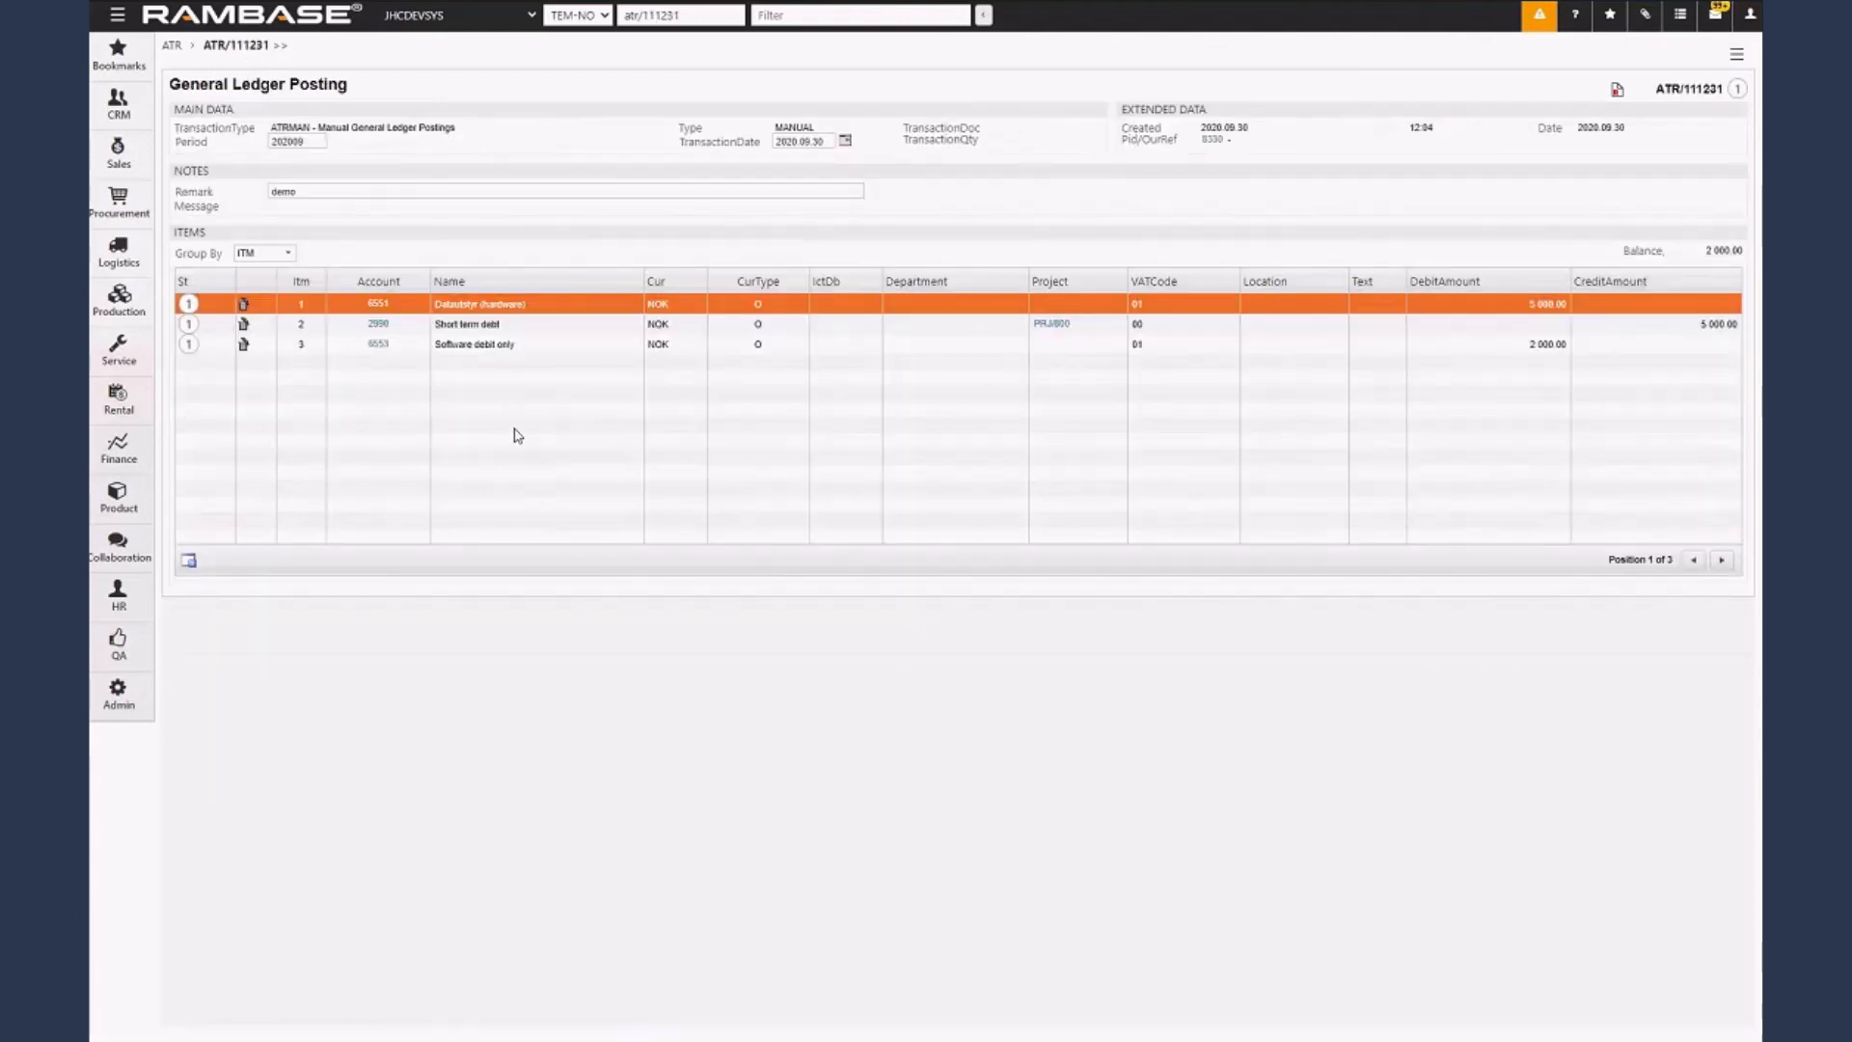
Check the posting type of the Software debit only account and return to the posting.
{"action": "scroll", "coordinate": [521, 432], "scroll_direction": "down", "scroll_amount": 2}
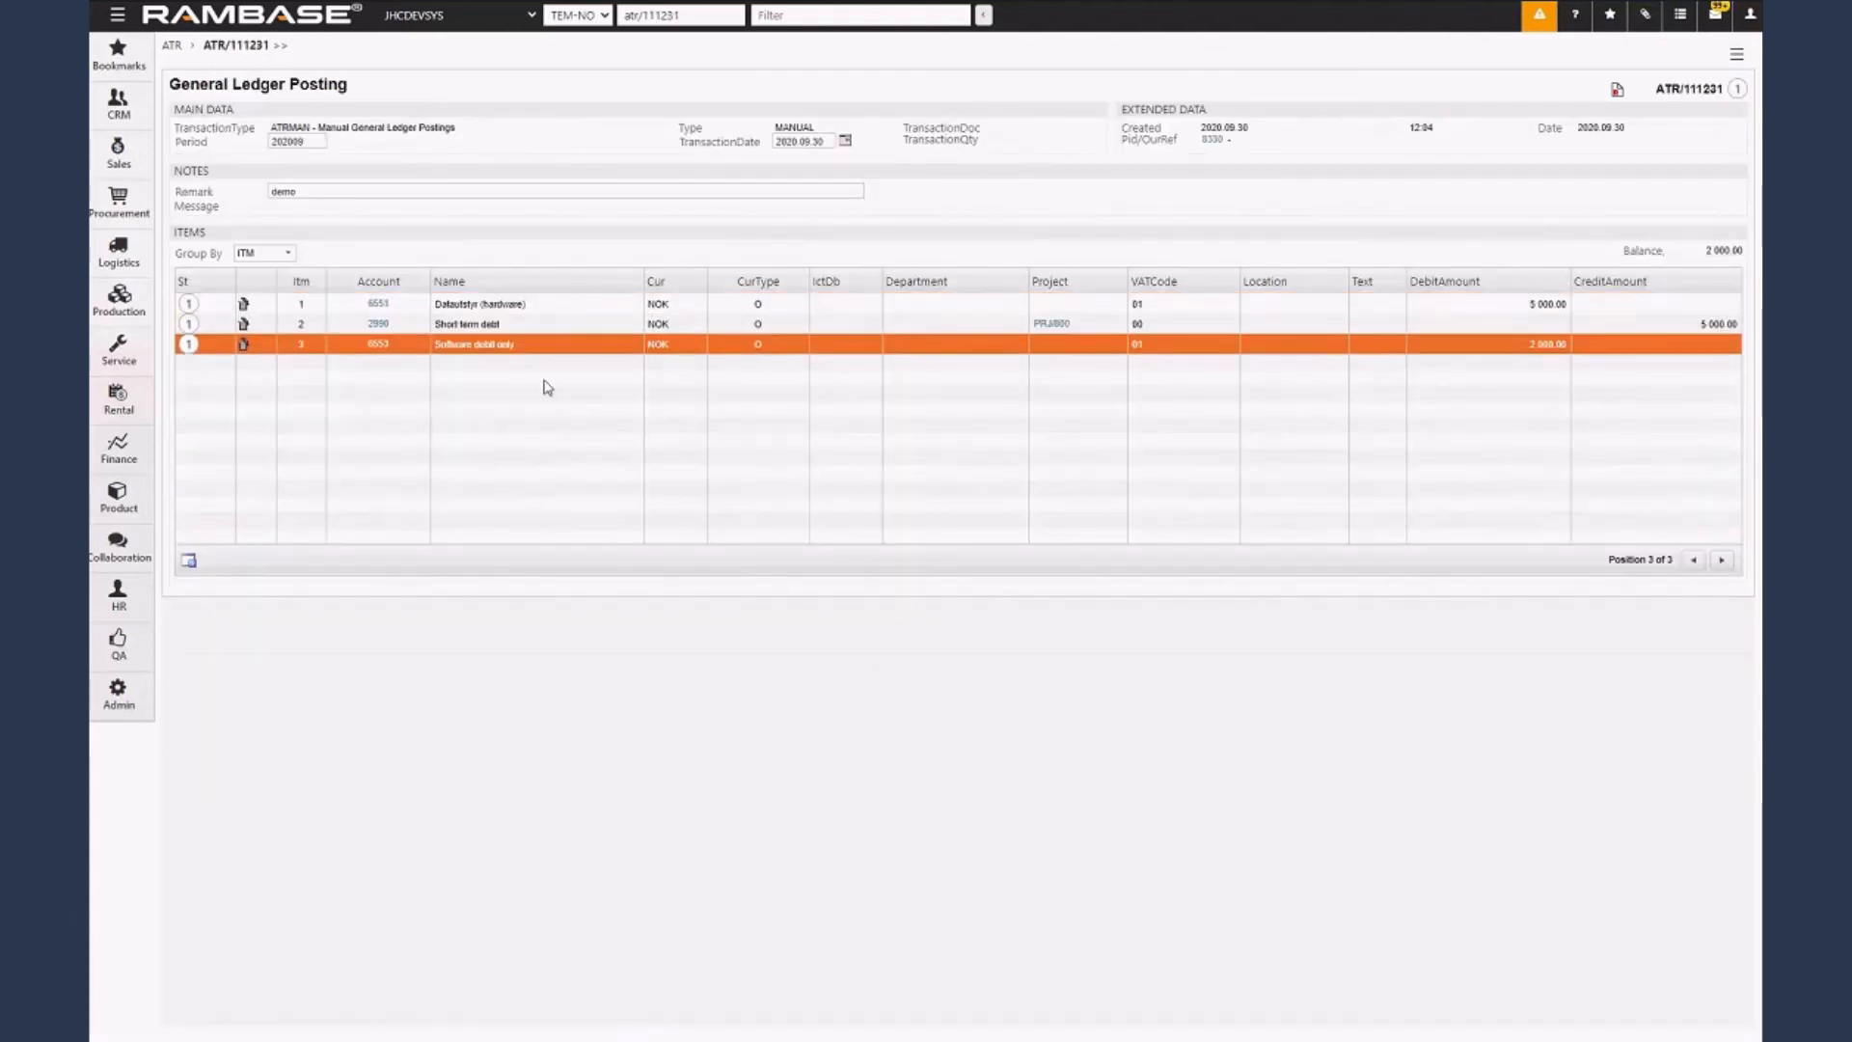
{"action": "left_click", "coordinate": [379, 345]}
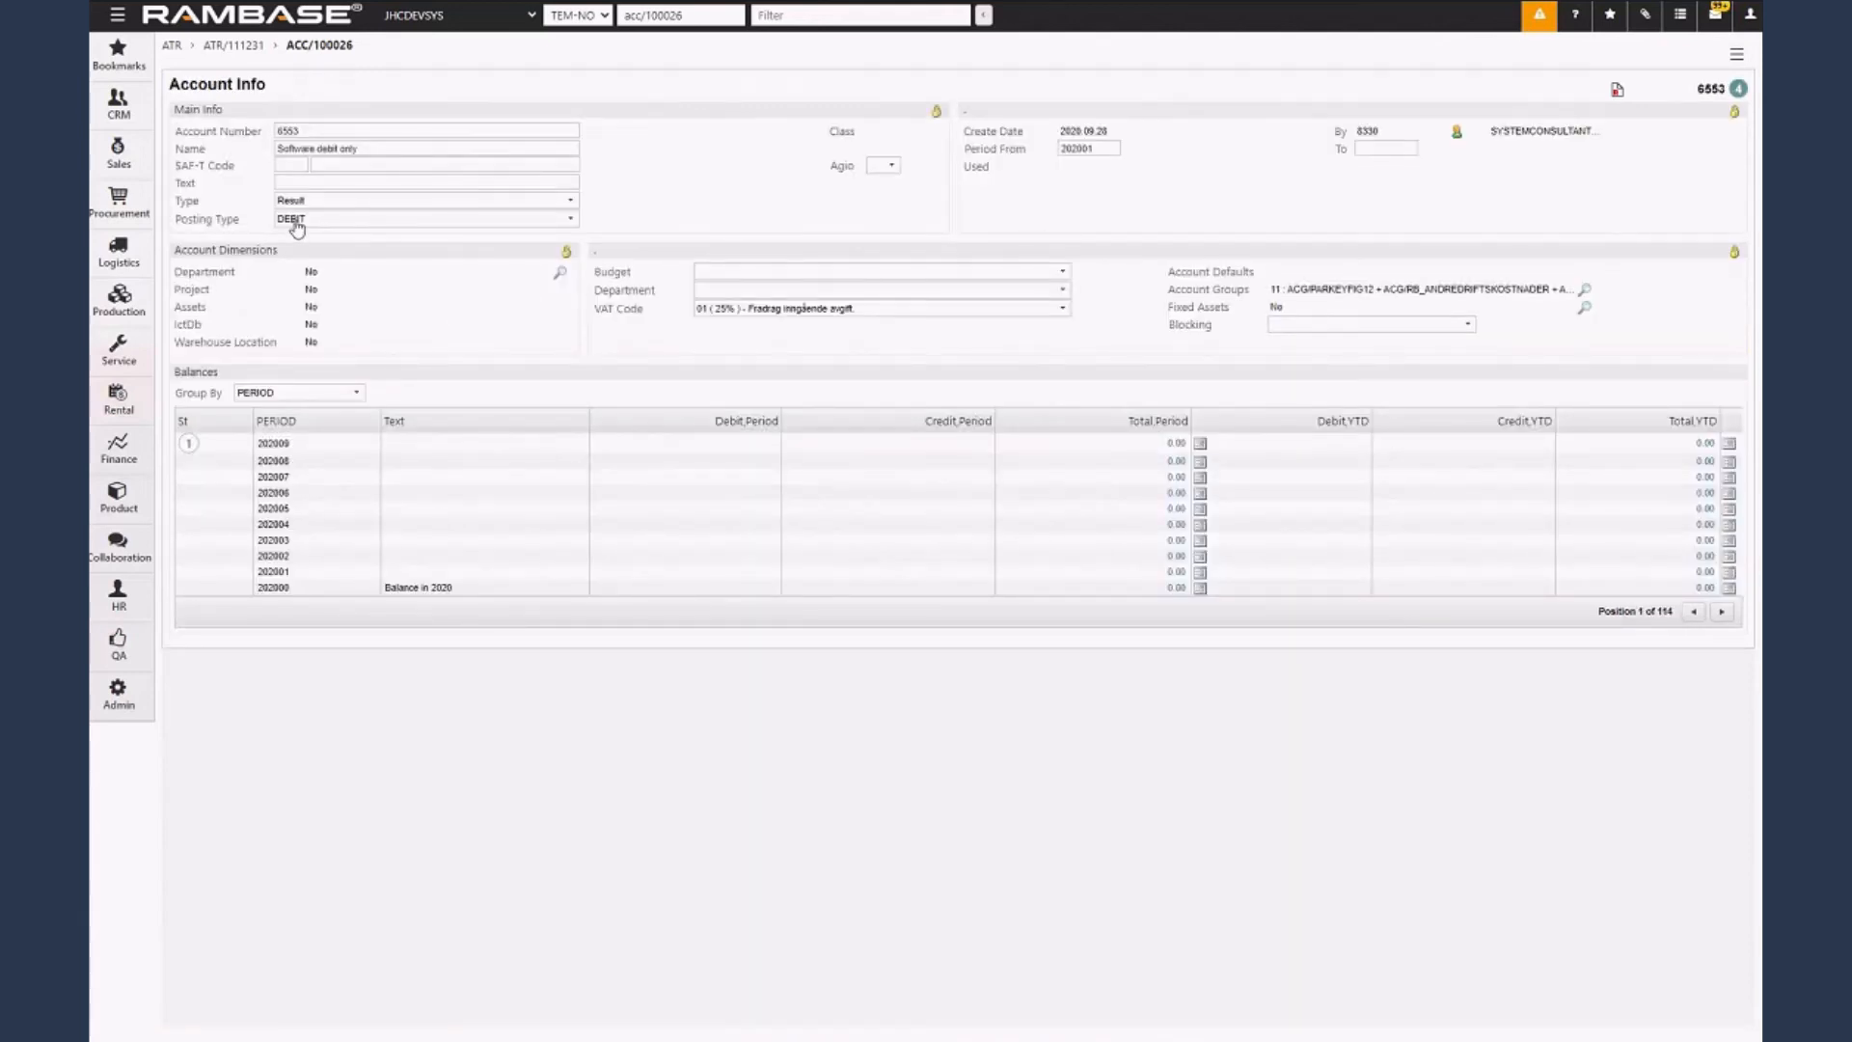
{"action": "key", "text": "Escape"}
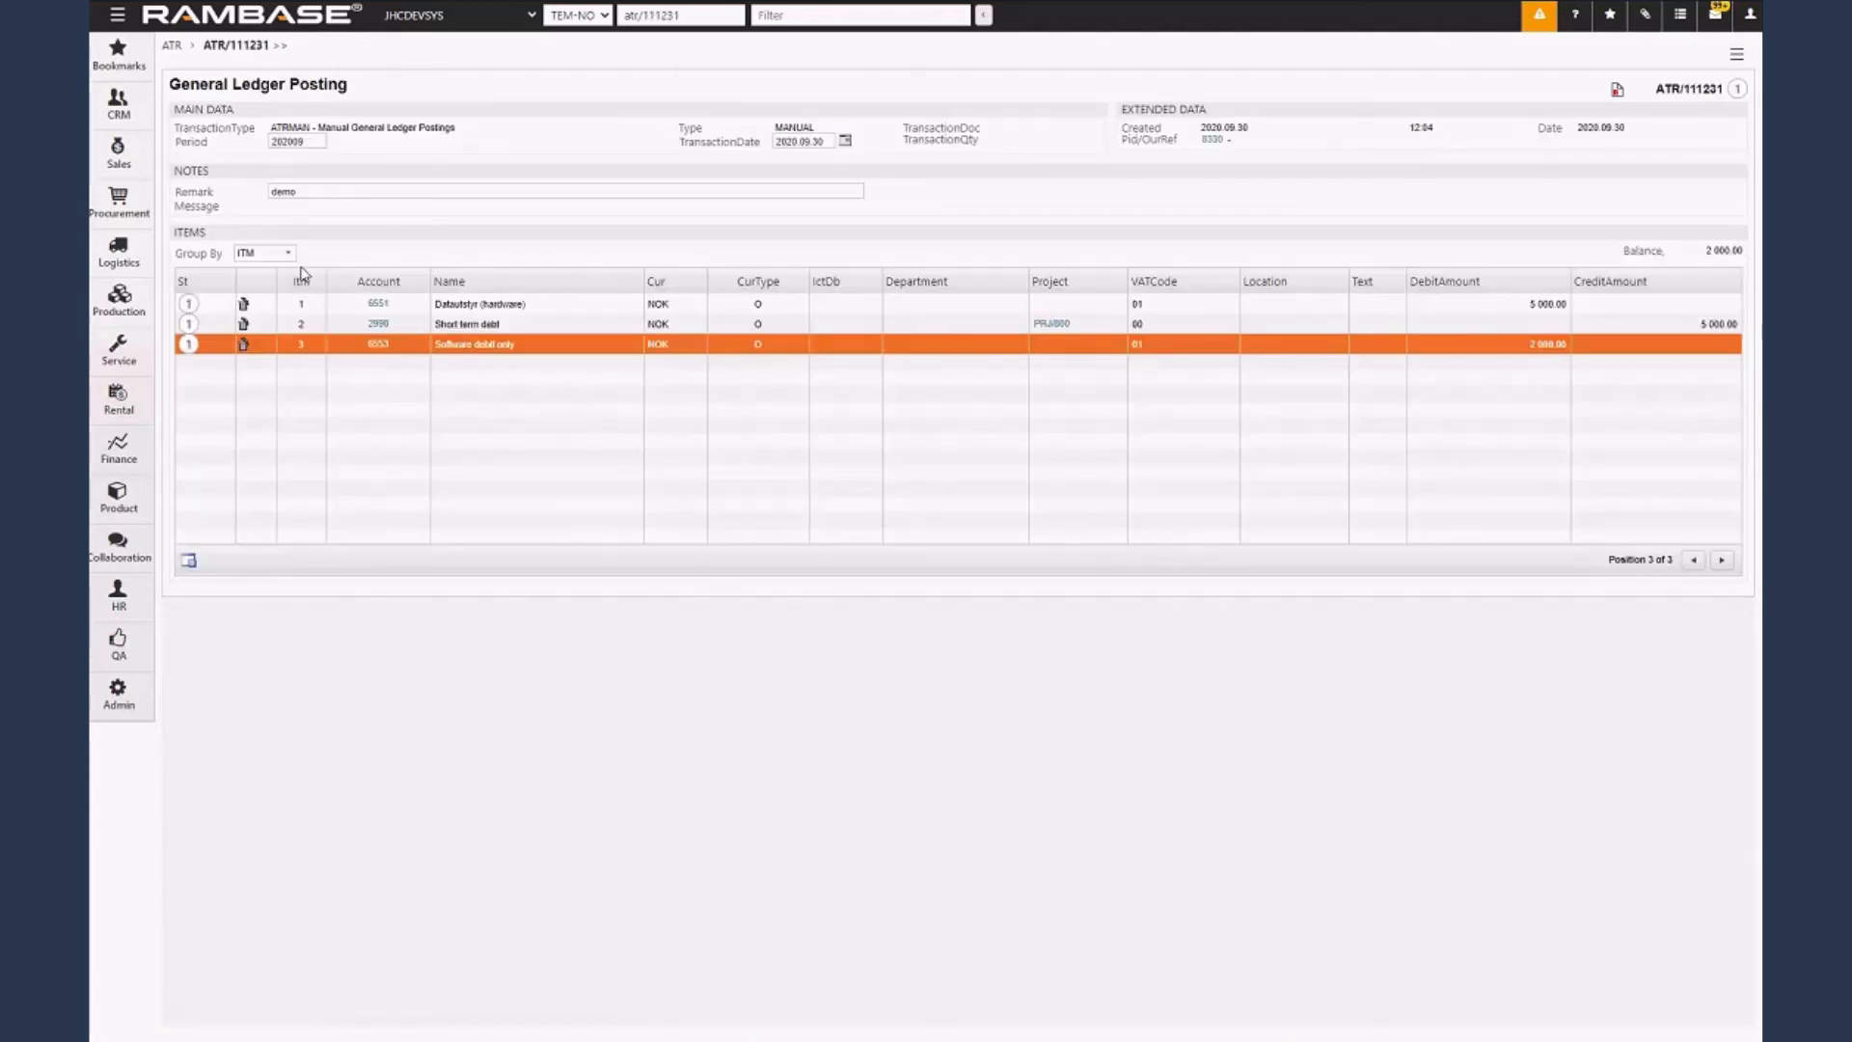
Try to add a transaction item with credit account 6553, Software debit only, and an amount of 2000.
{"action": "left_click", "coordinate": [189, 560]}
{"action": "left_click", "coordinate": [811, 150]}
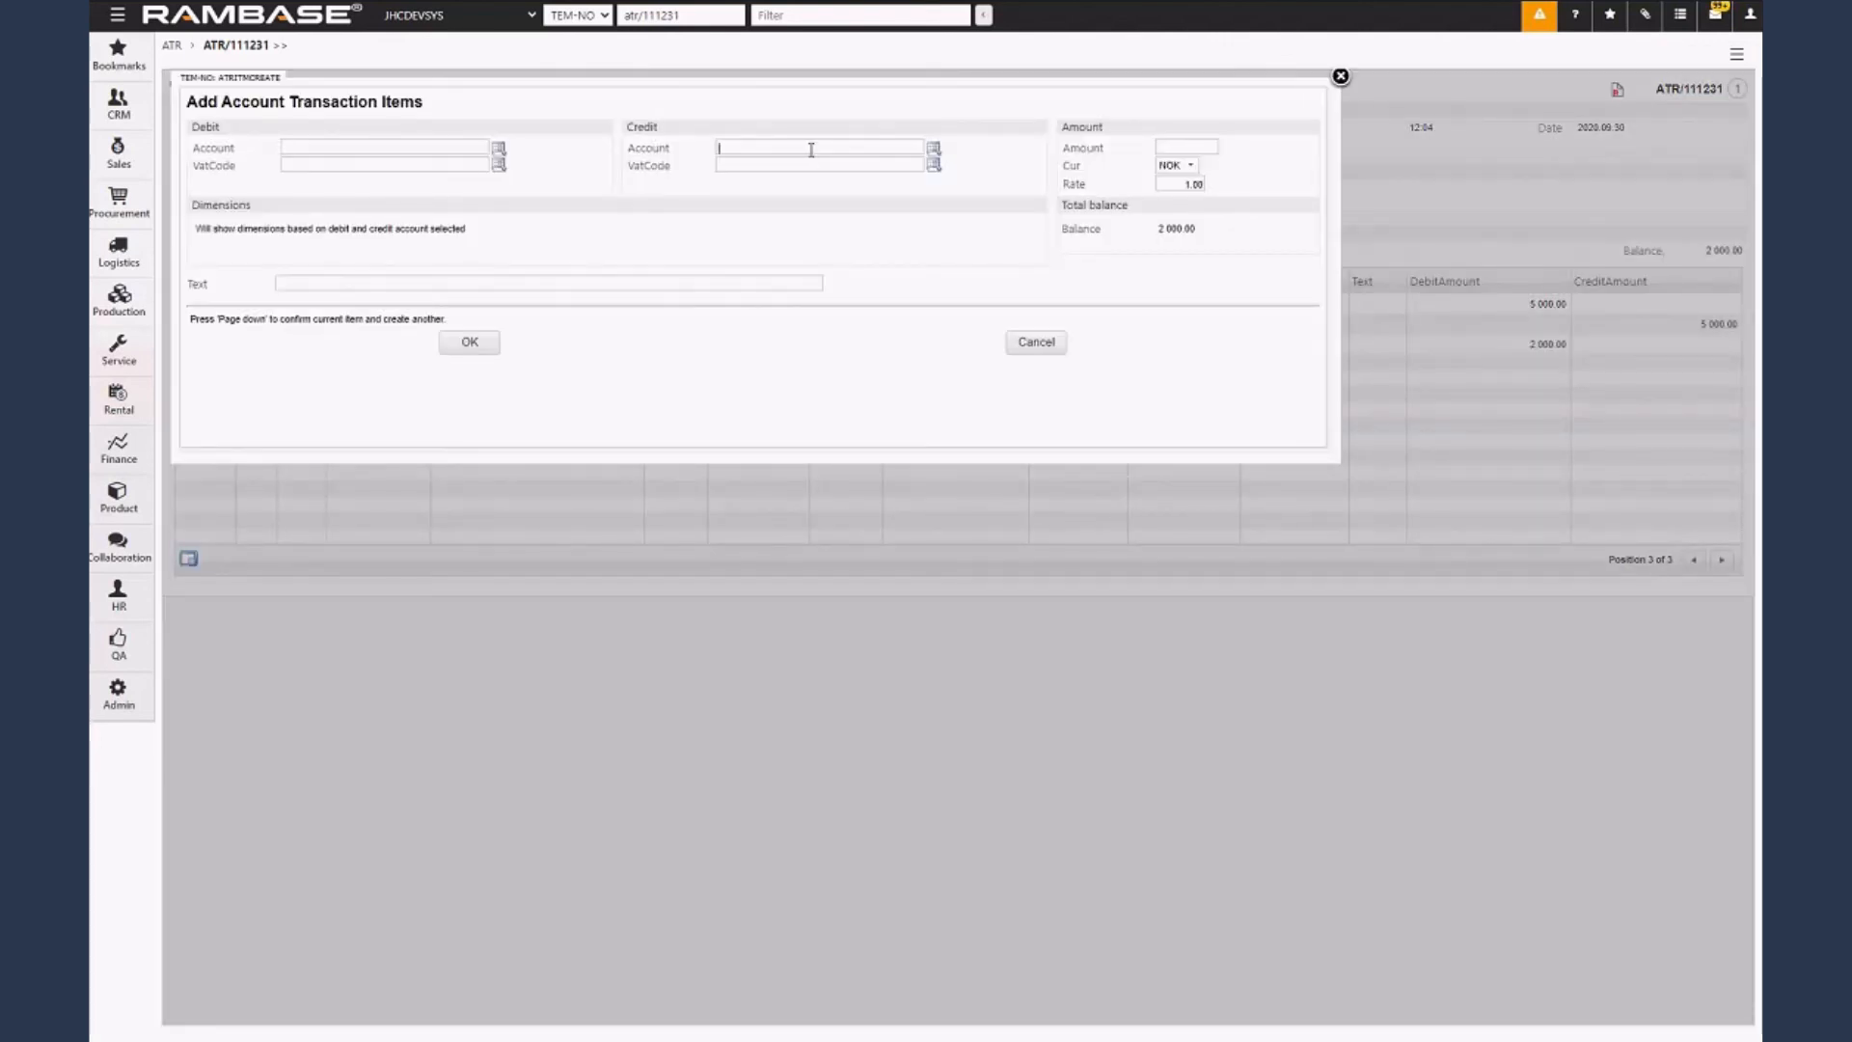
{"action": "type", "text": "6553"}
{"action": "key", "text": "Tab"}
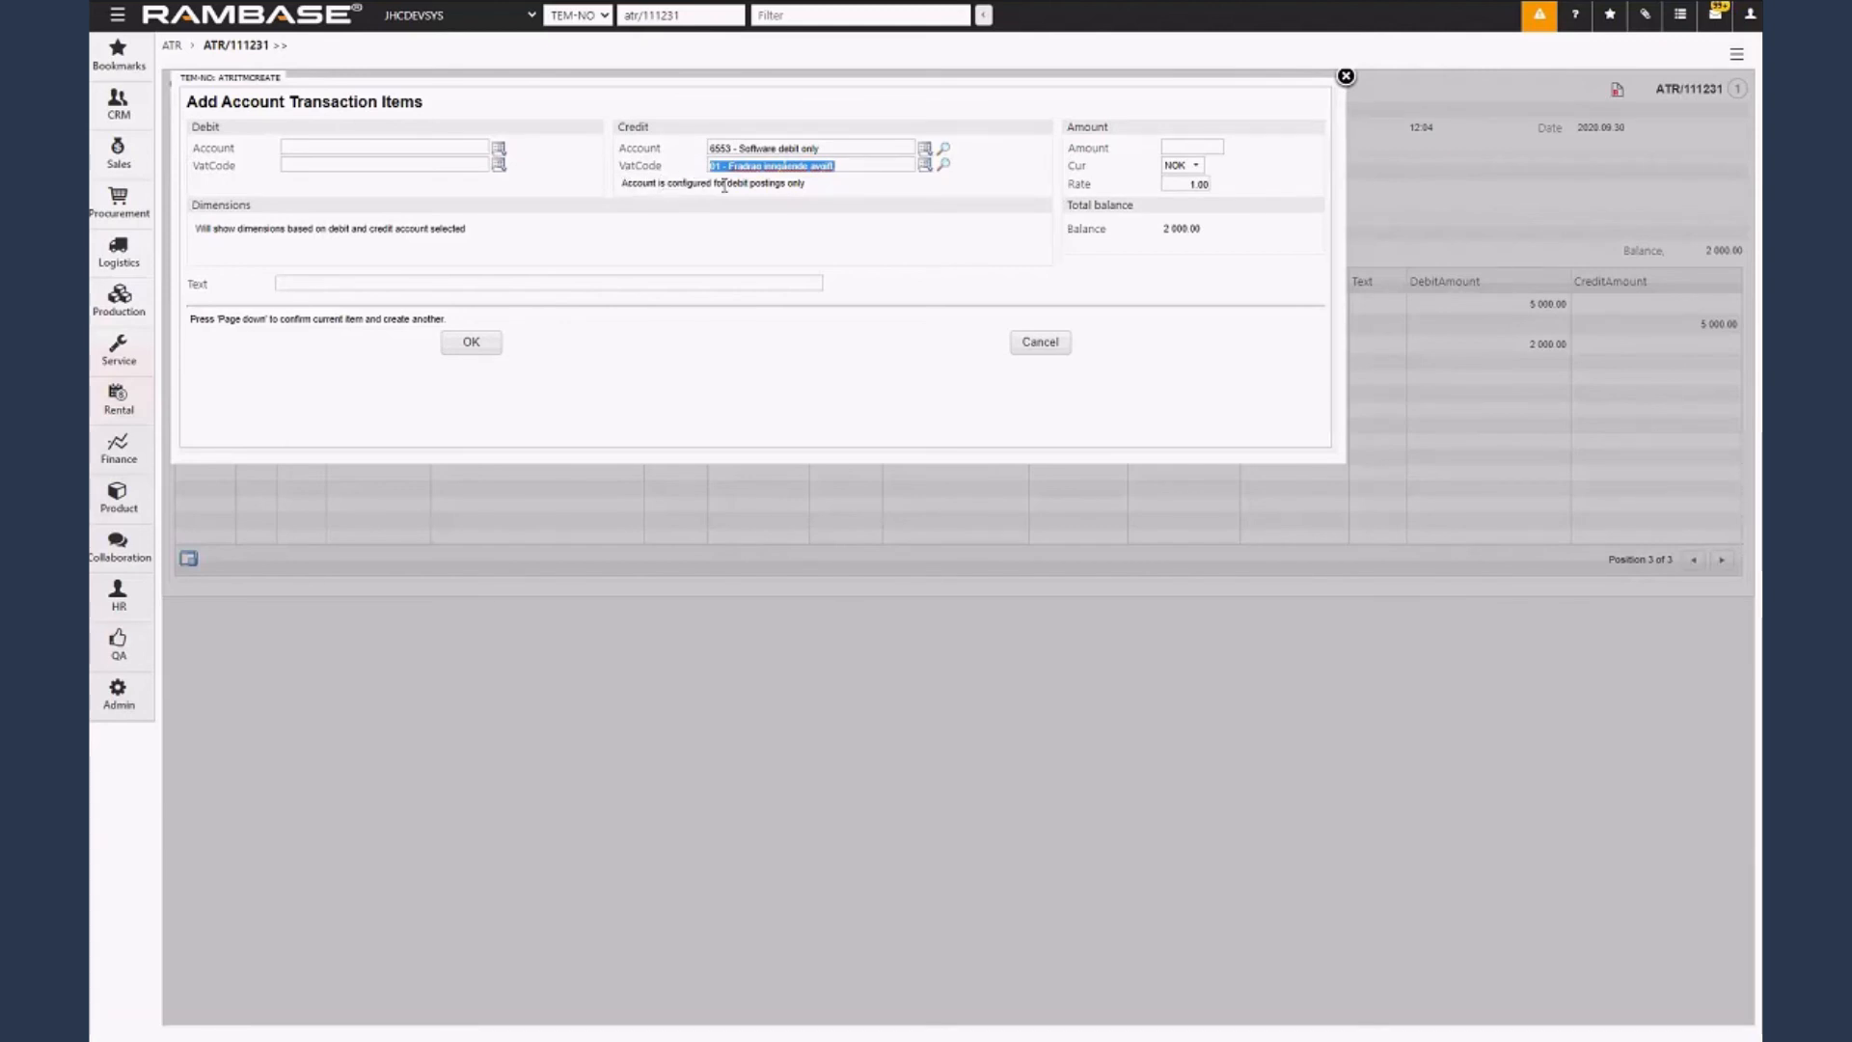
{"action": "left_click", "coordinate": [1218, 148]}
{"action": "type", "text": "200"}
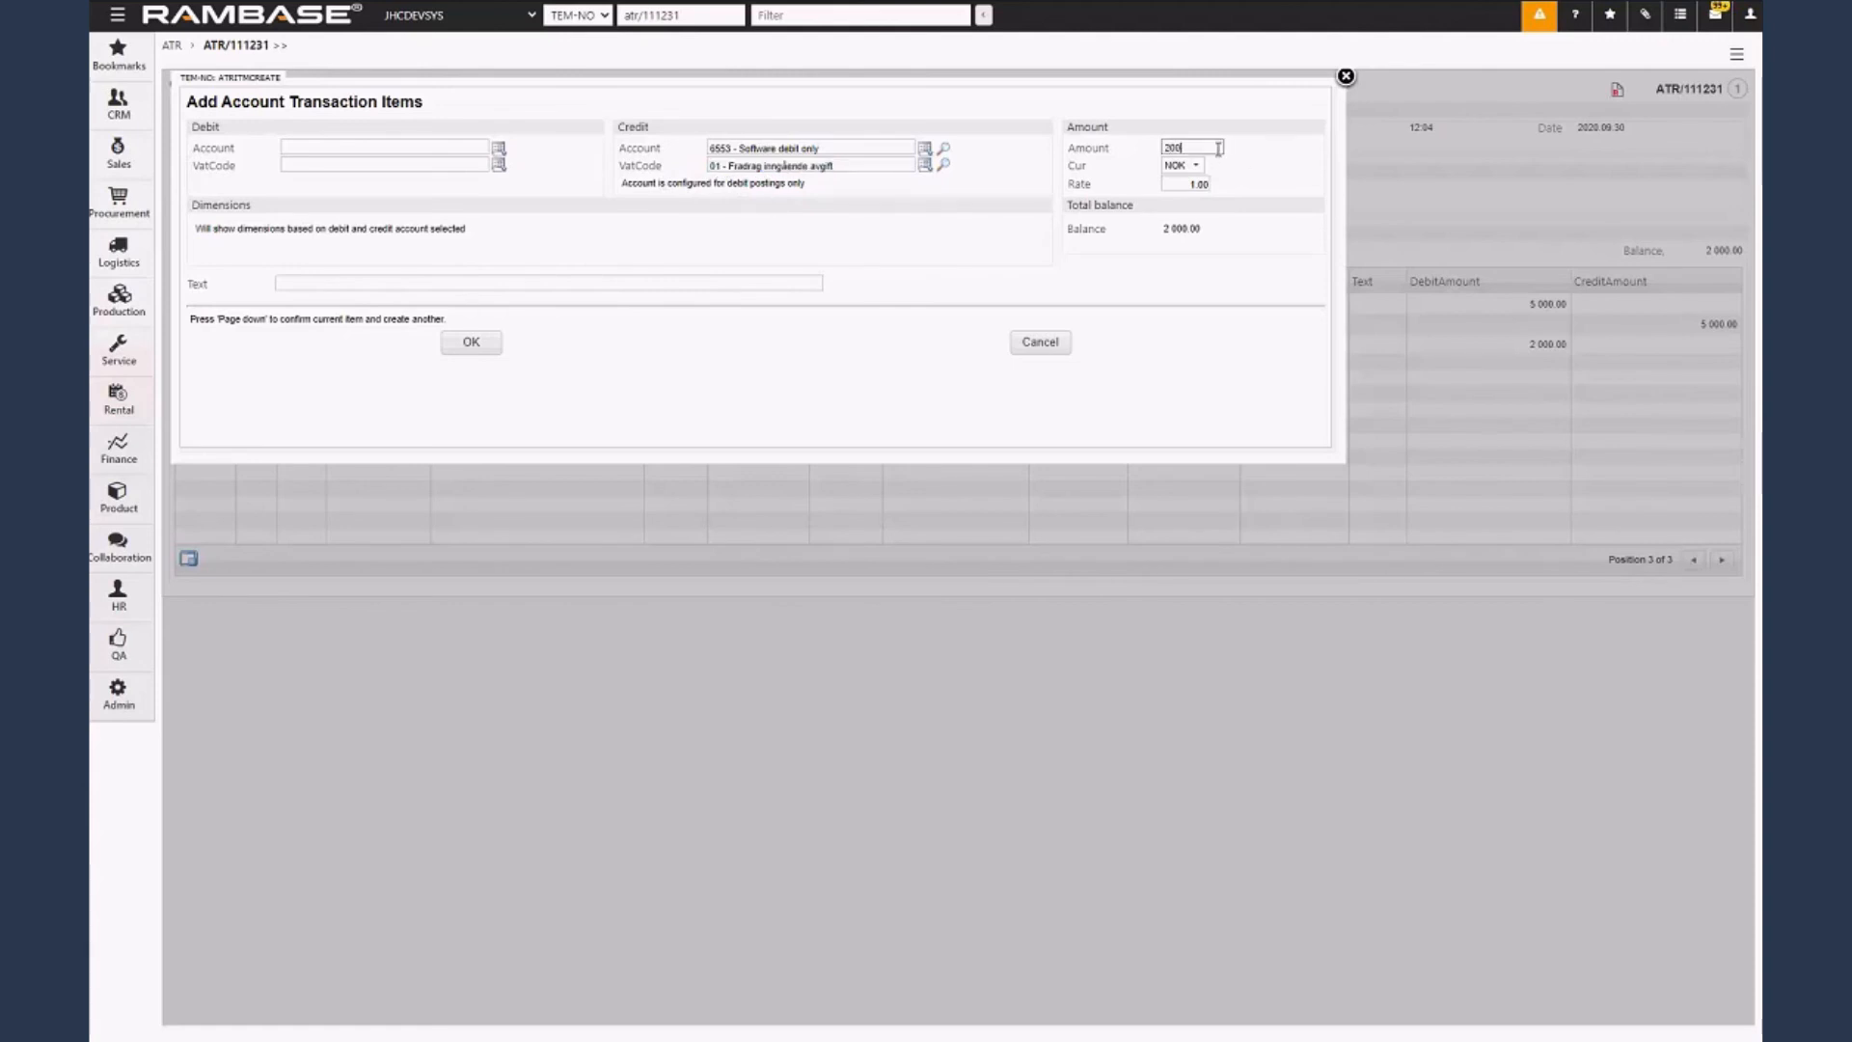
{"action": "type", "text": "0"}
{"action": "left_click", "coordinate": [471, 342]}
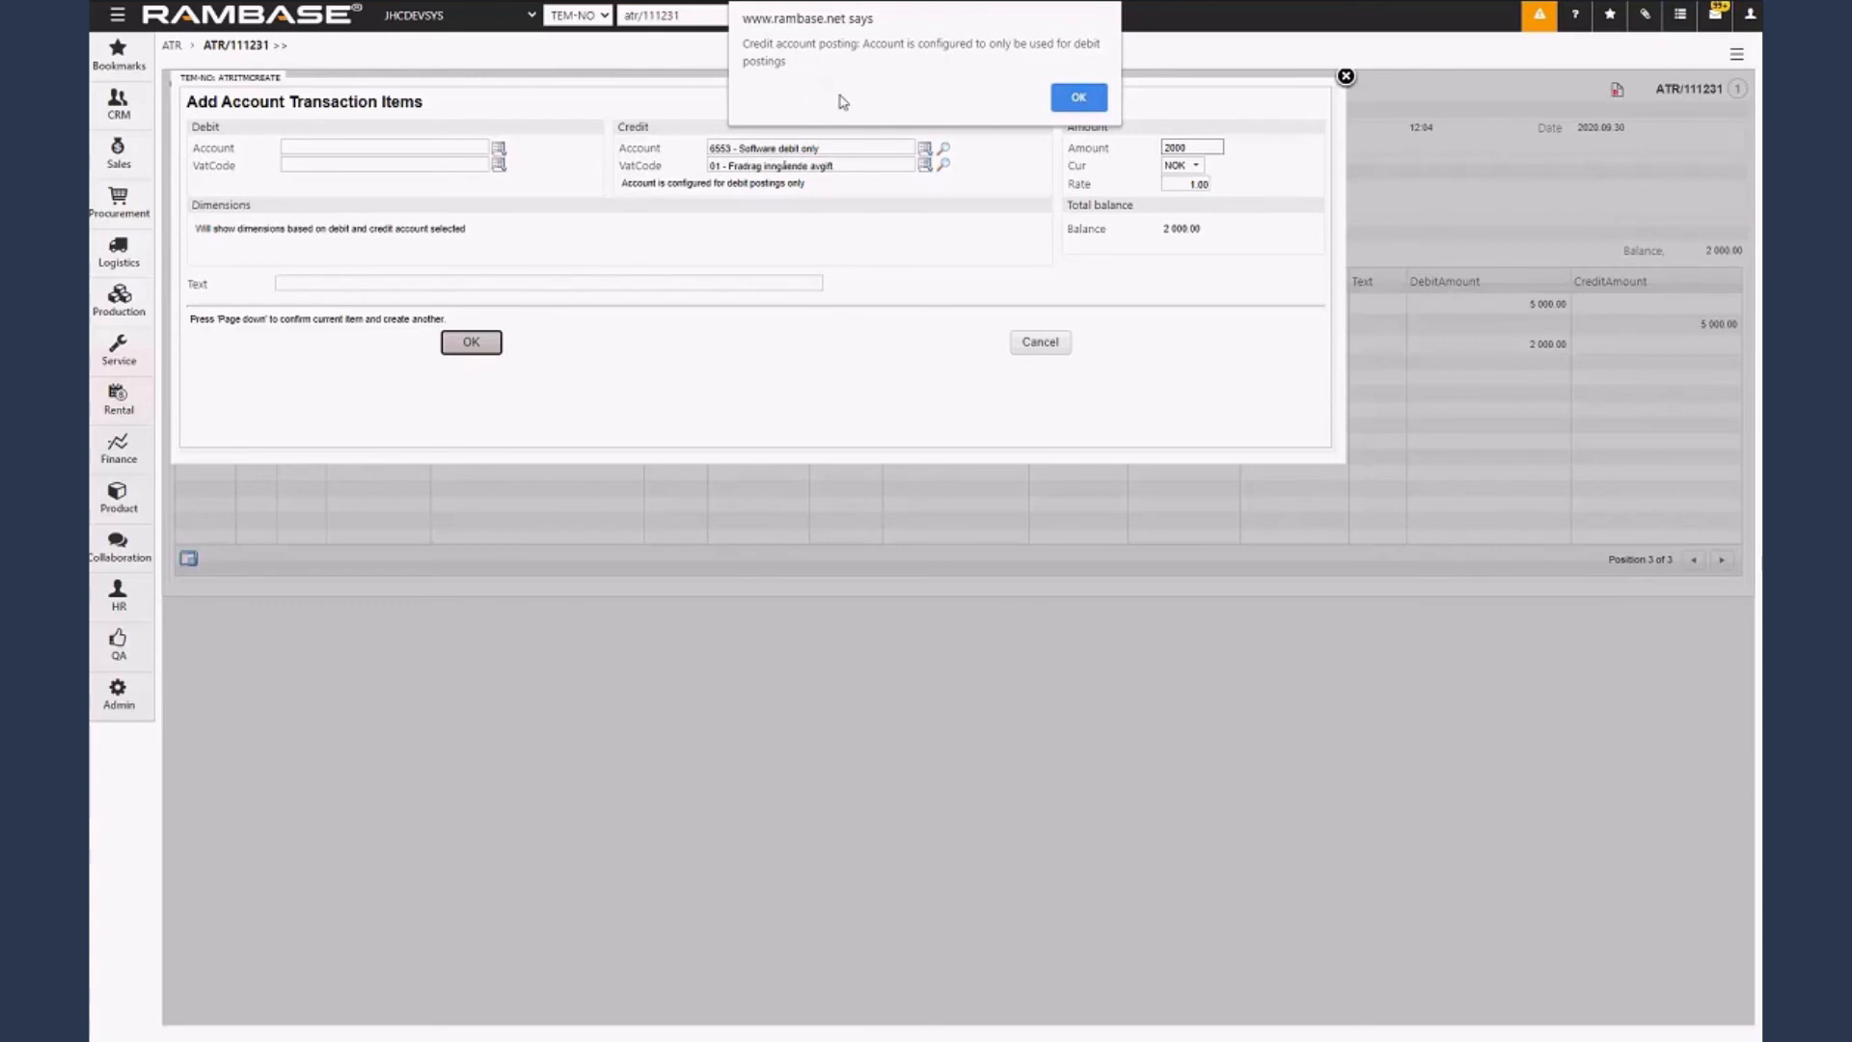
{"action": "left_click", "coordinate": [1079, 100]}
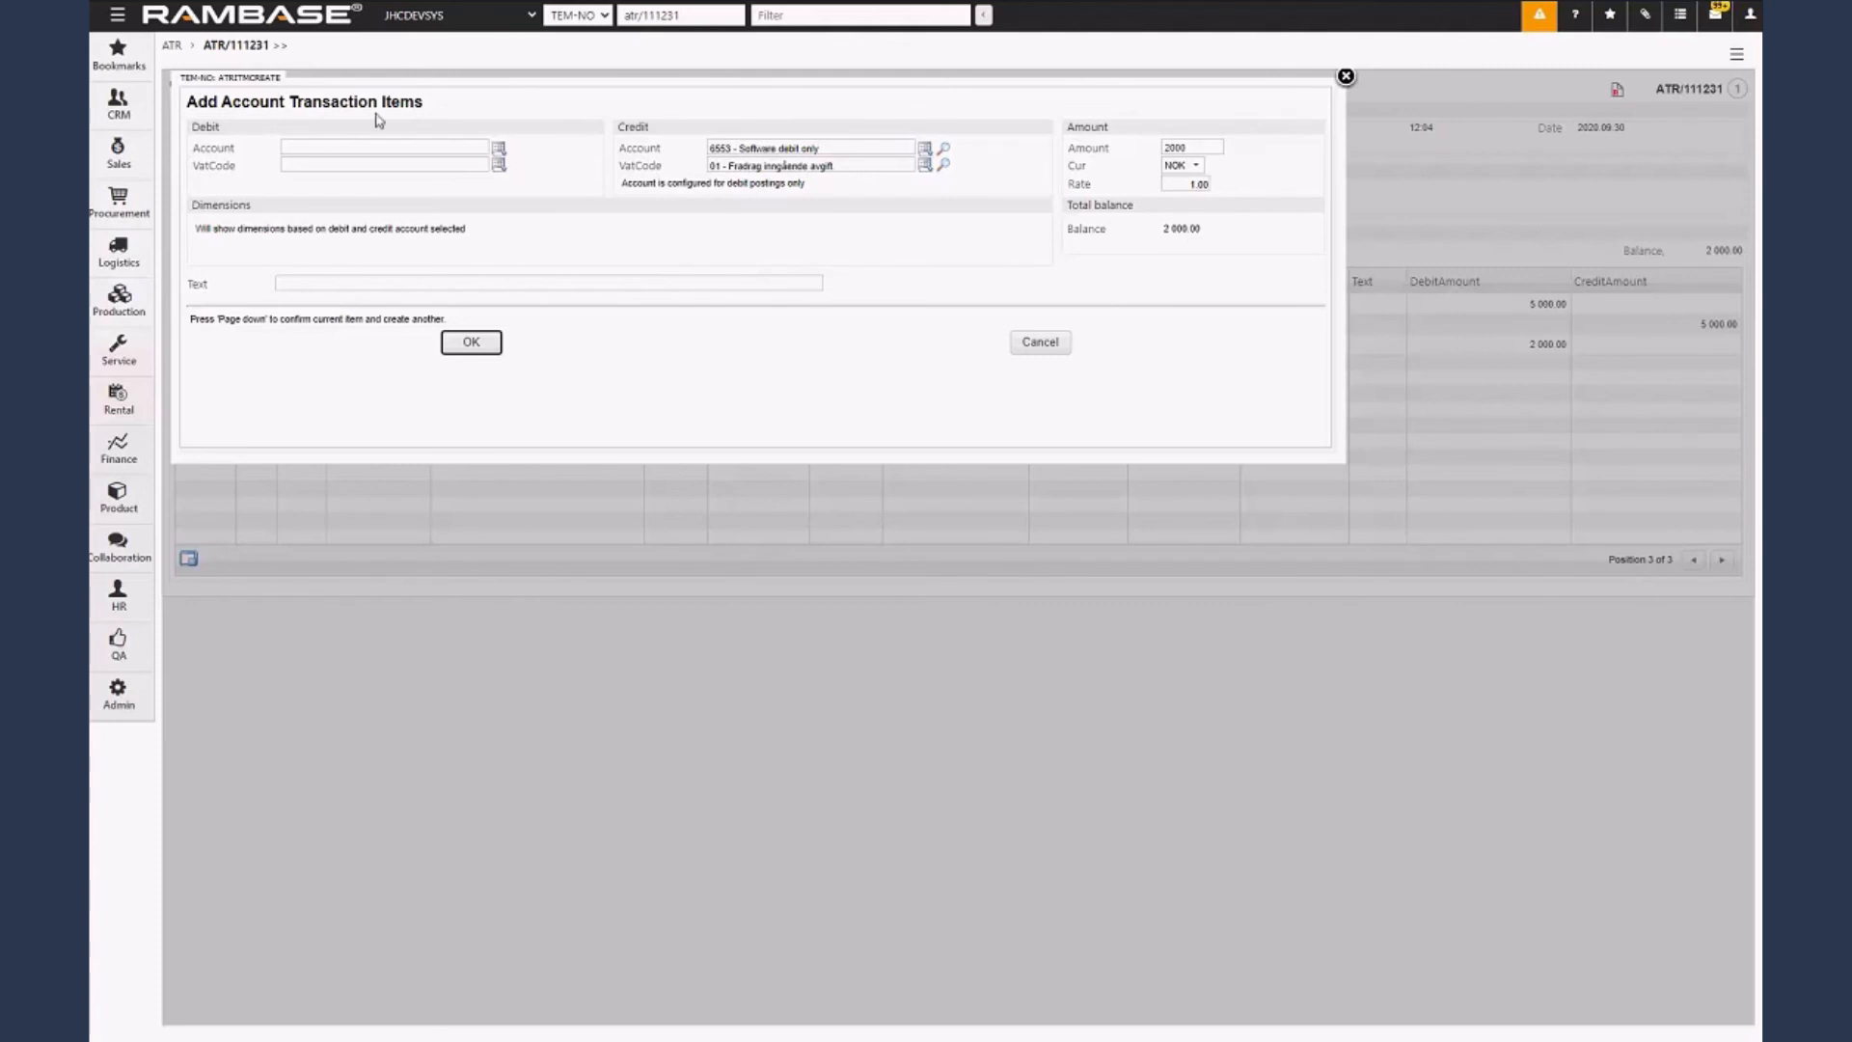
Clear the credit account and its VAT code from the new transaction item.
{"action": "left_click", "coordinate": [788, 150]}
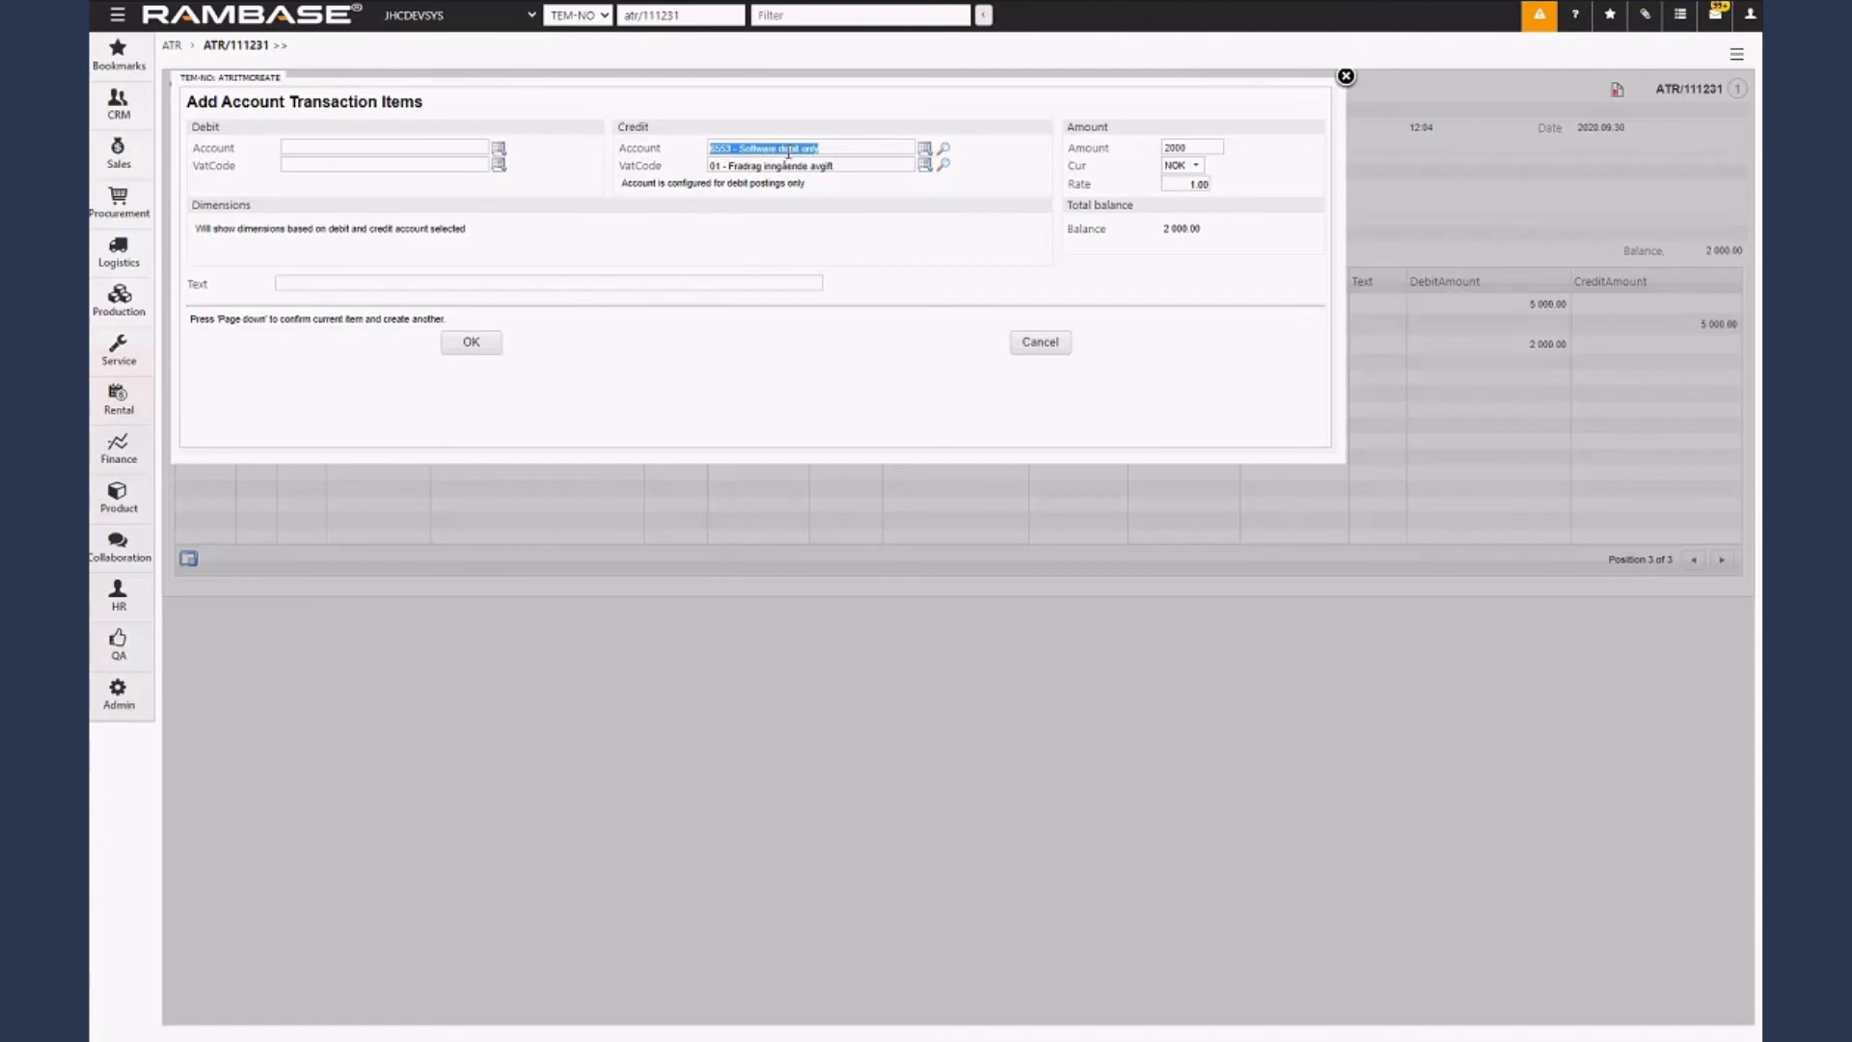
{"action": "key", "text": "Delete"}
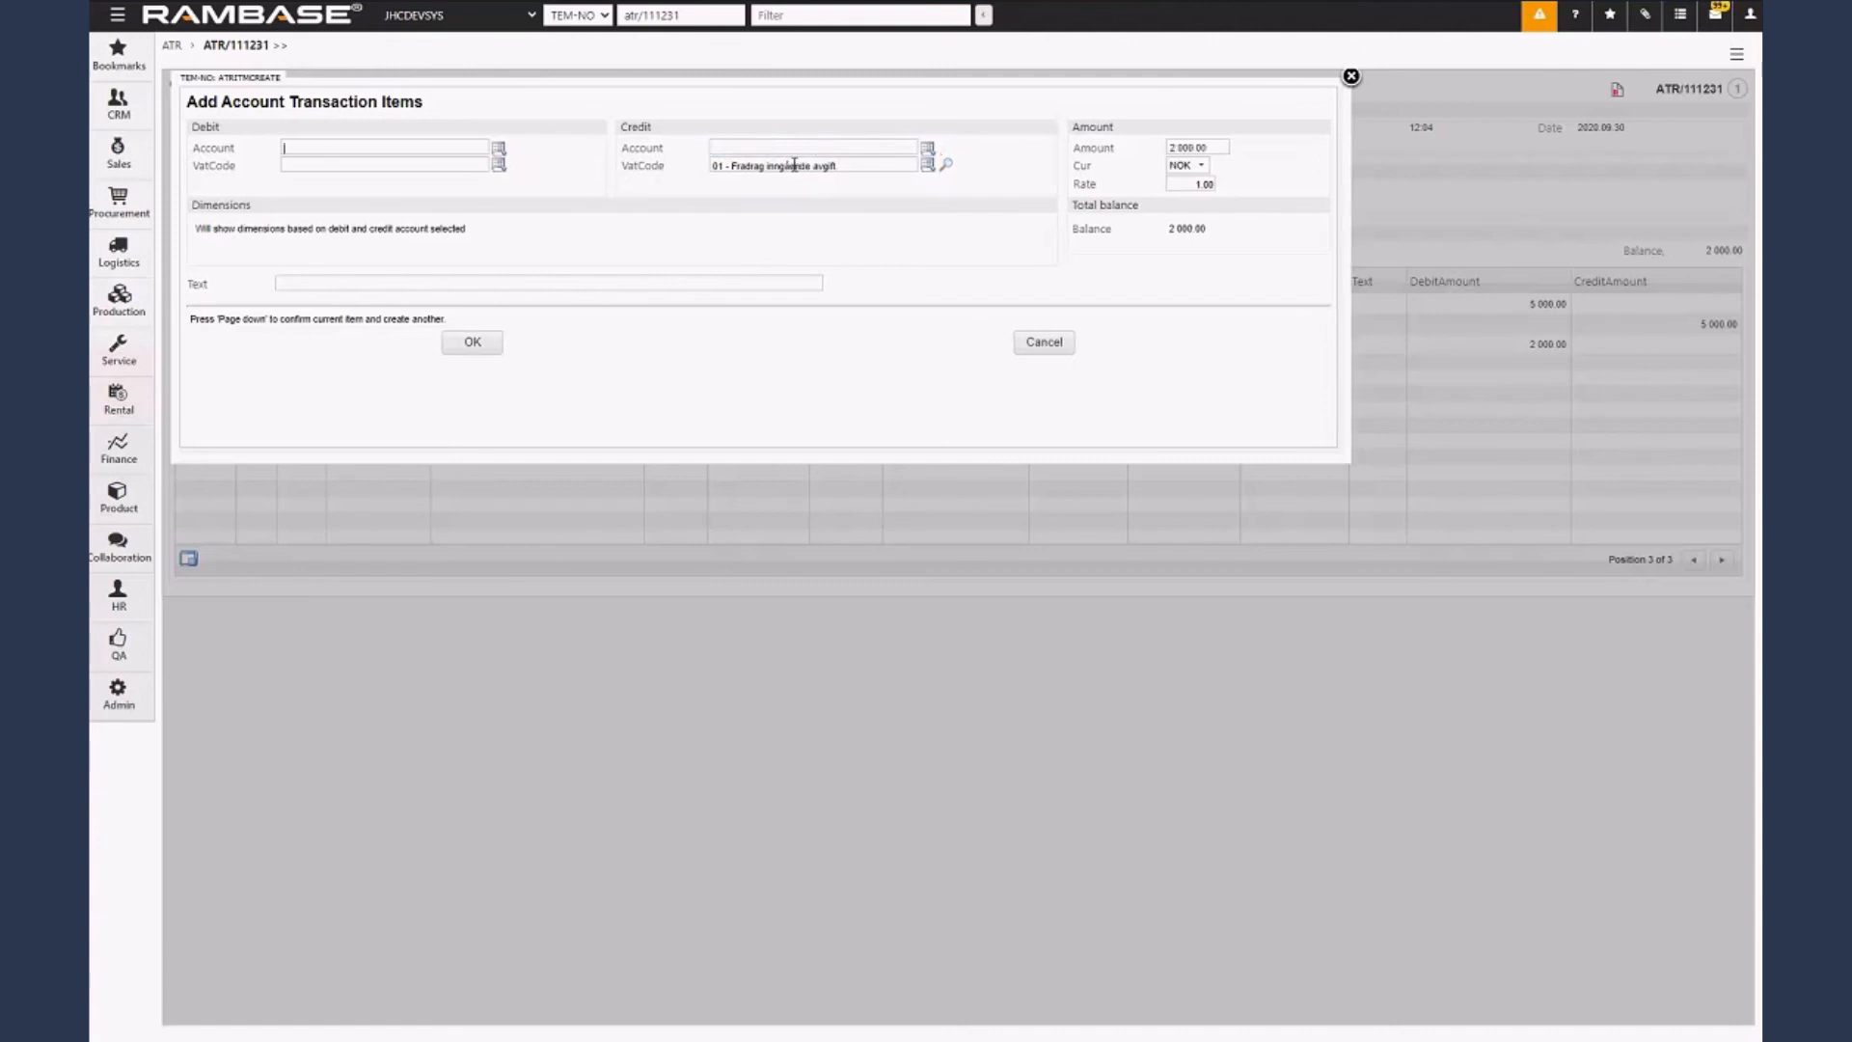
{"action": "left_click", "coordinate": [794, 165]}
{"action": "key", "text": "Delete"}
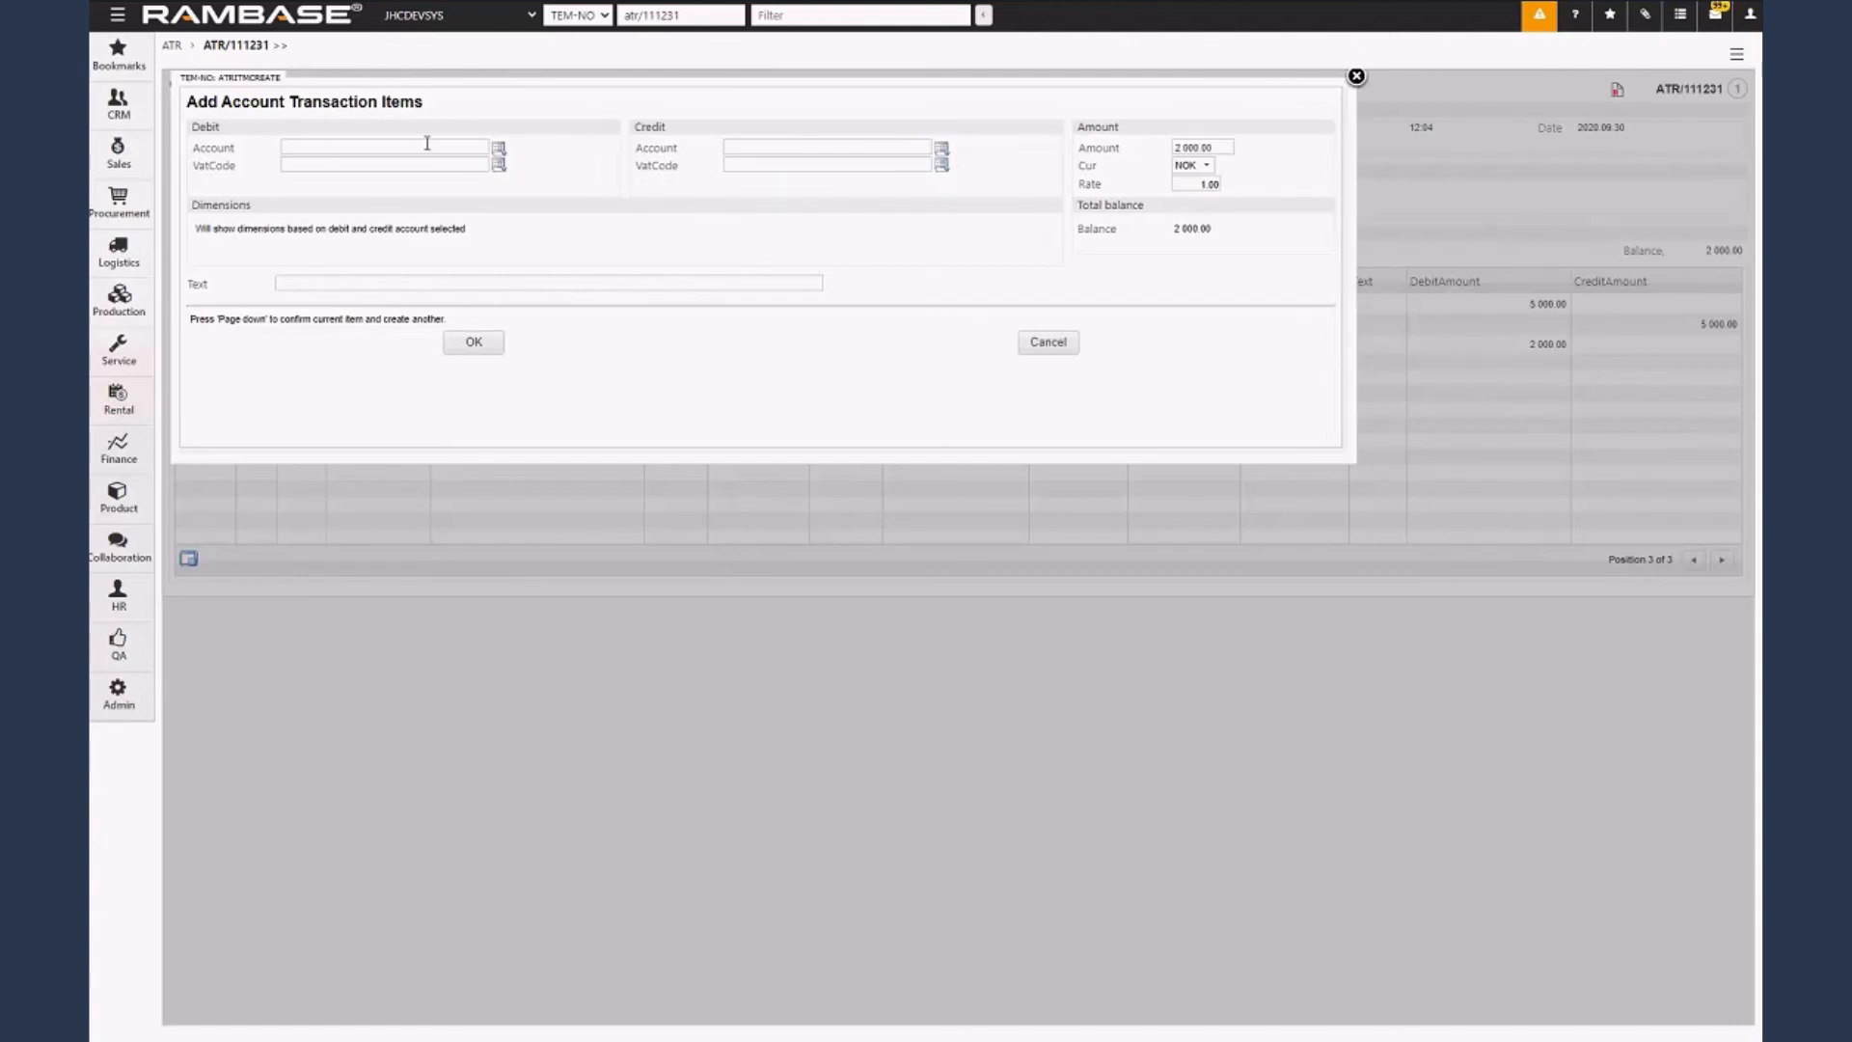
Set the debit account to 6553 and the amount to -2000, and add the transaction item to the posting.
{"action": "left_click", "coordinate": [428, 145]}
{"action": "type", "text": "6553"}
{"action": "key", "text": "Tab"}
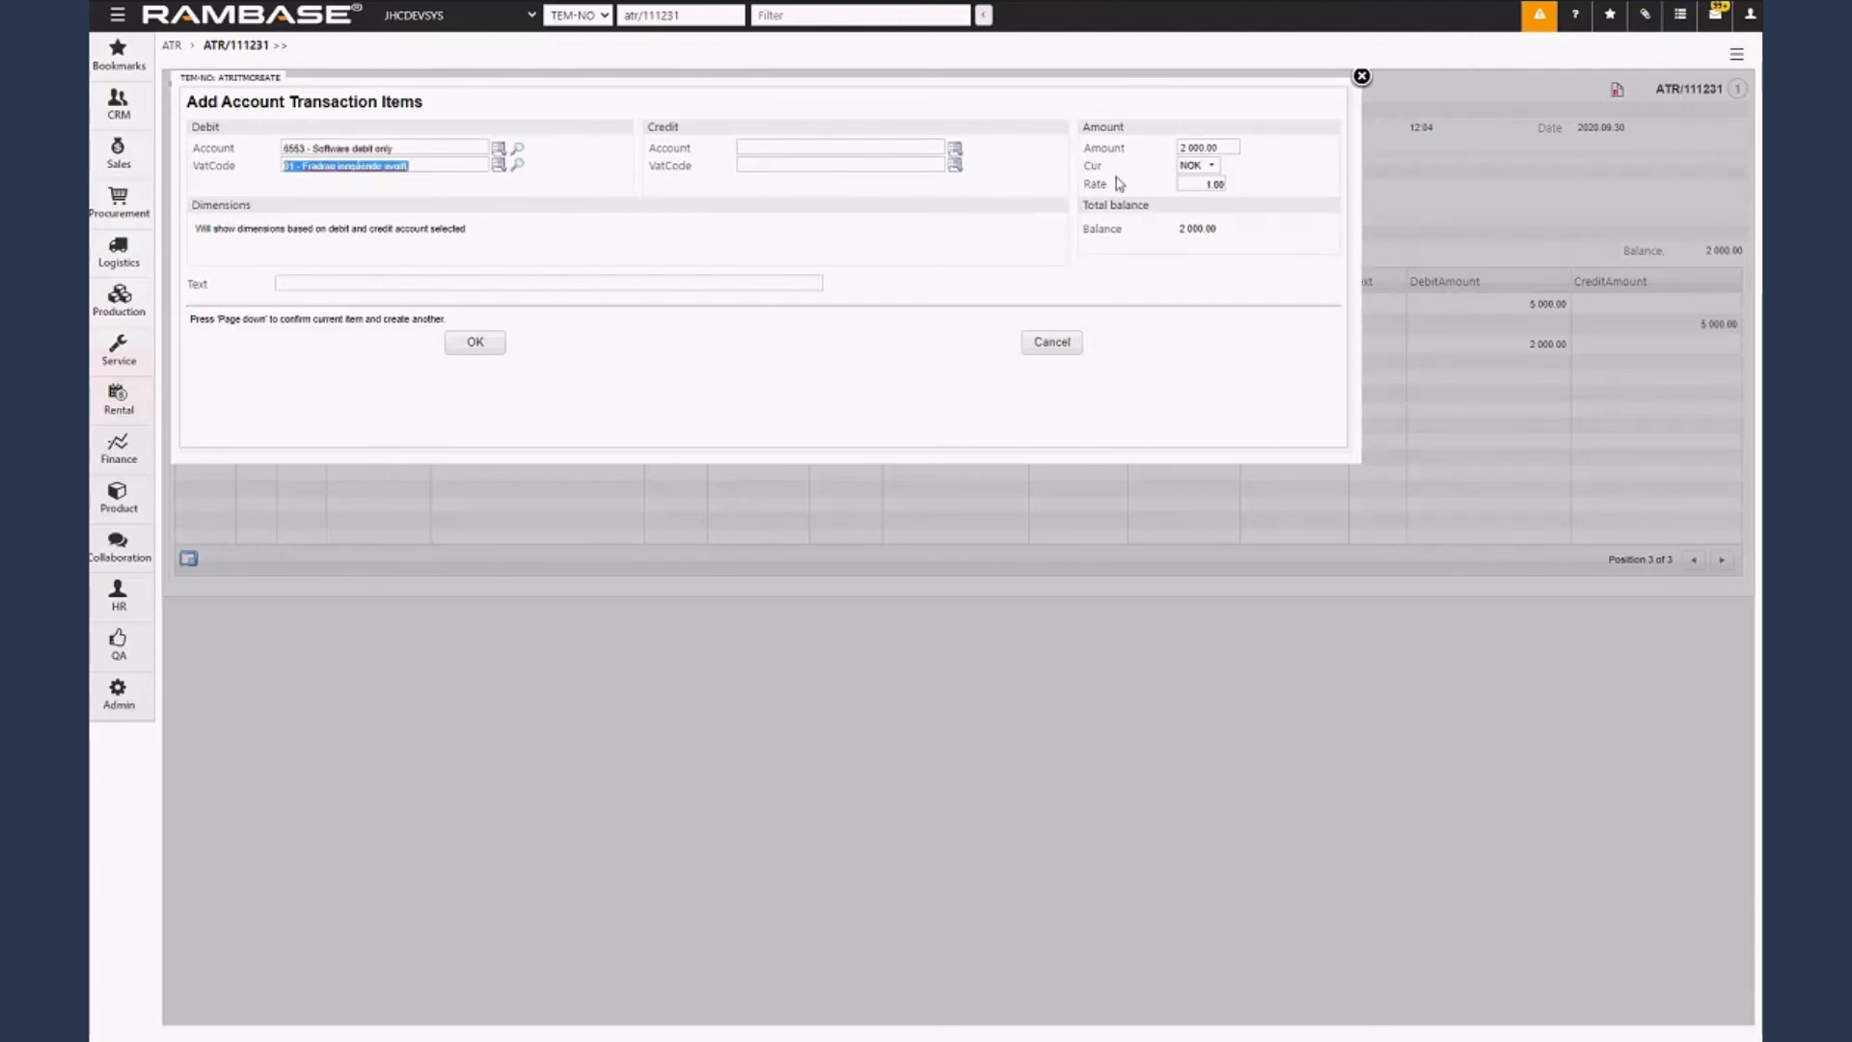
{"action": "left_click", "coordinate": [1182, 150]}
{"action": "left_click", "coordinate": [1182, 151]}
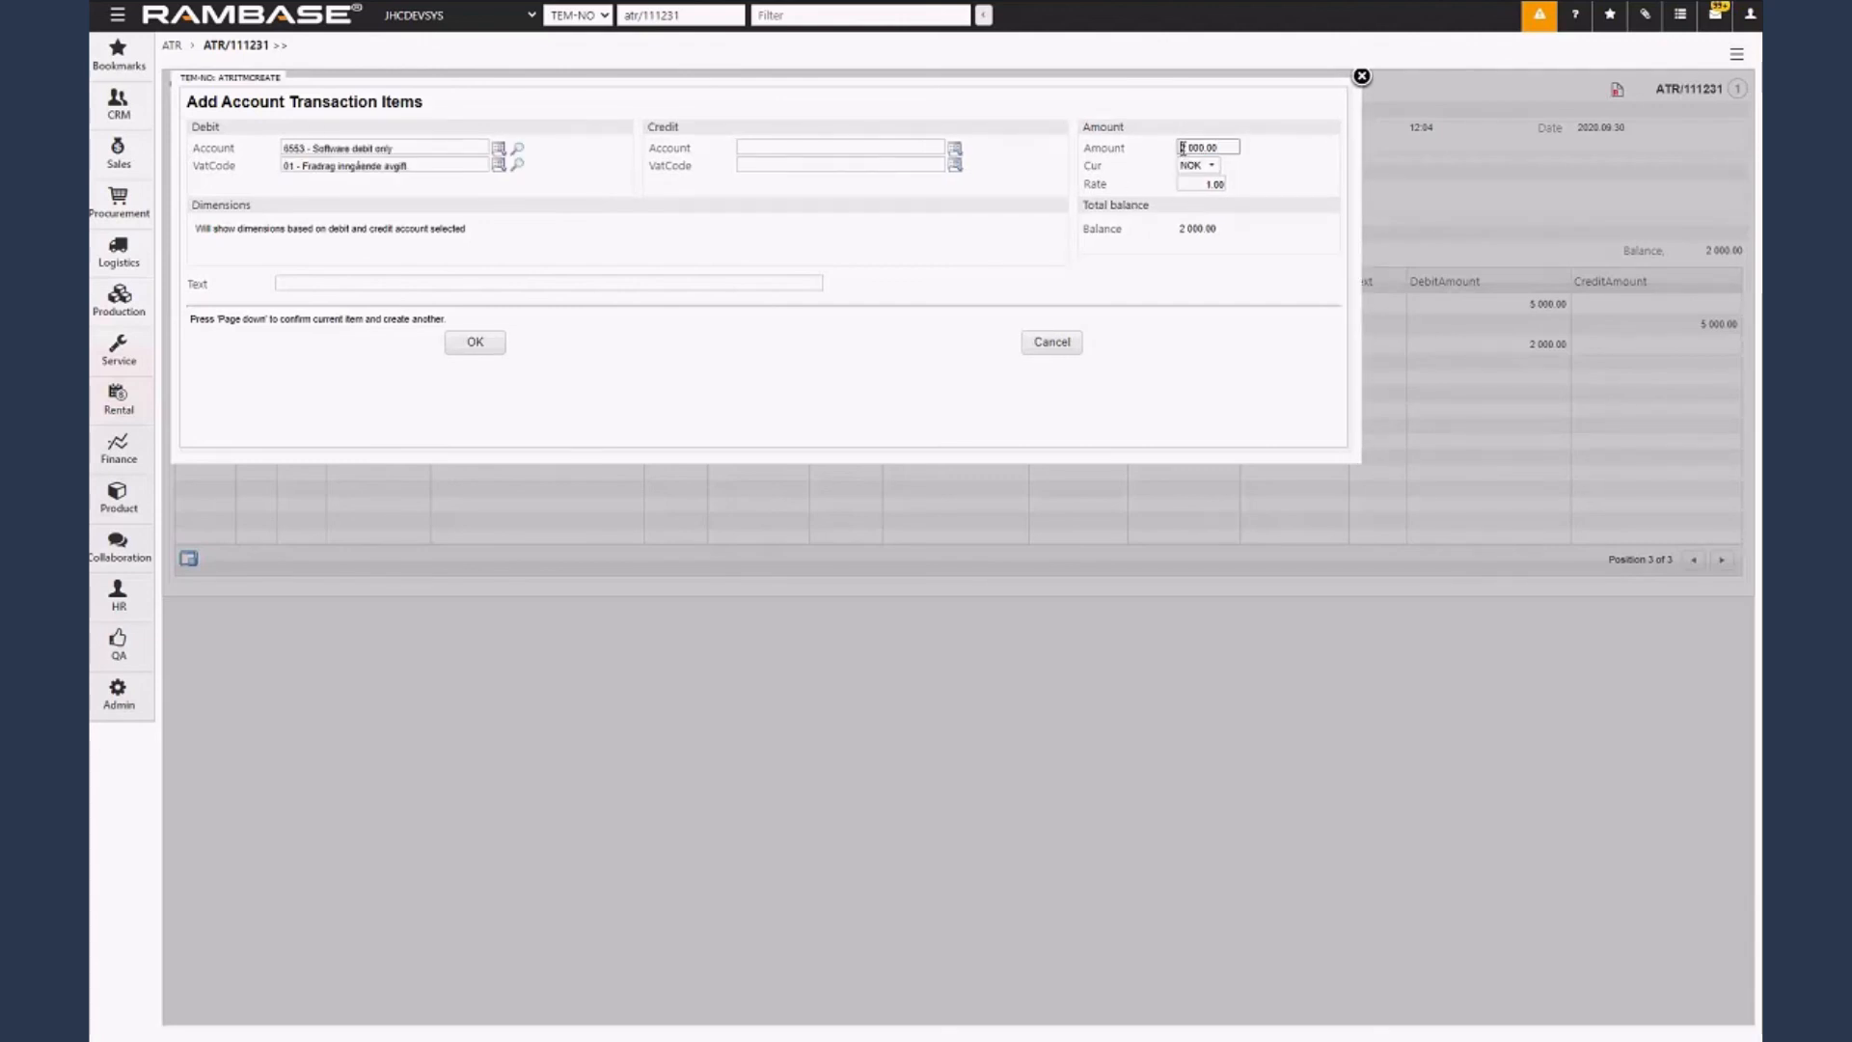
{"action": "type", "text": "-"}
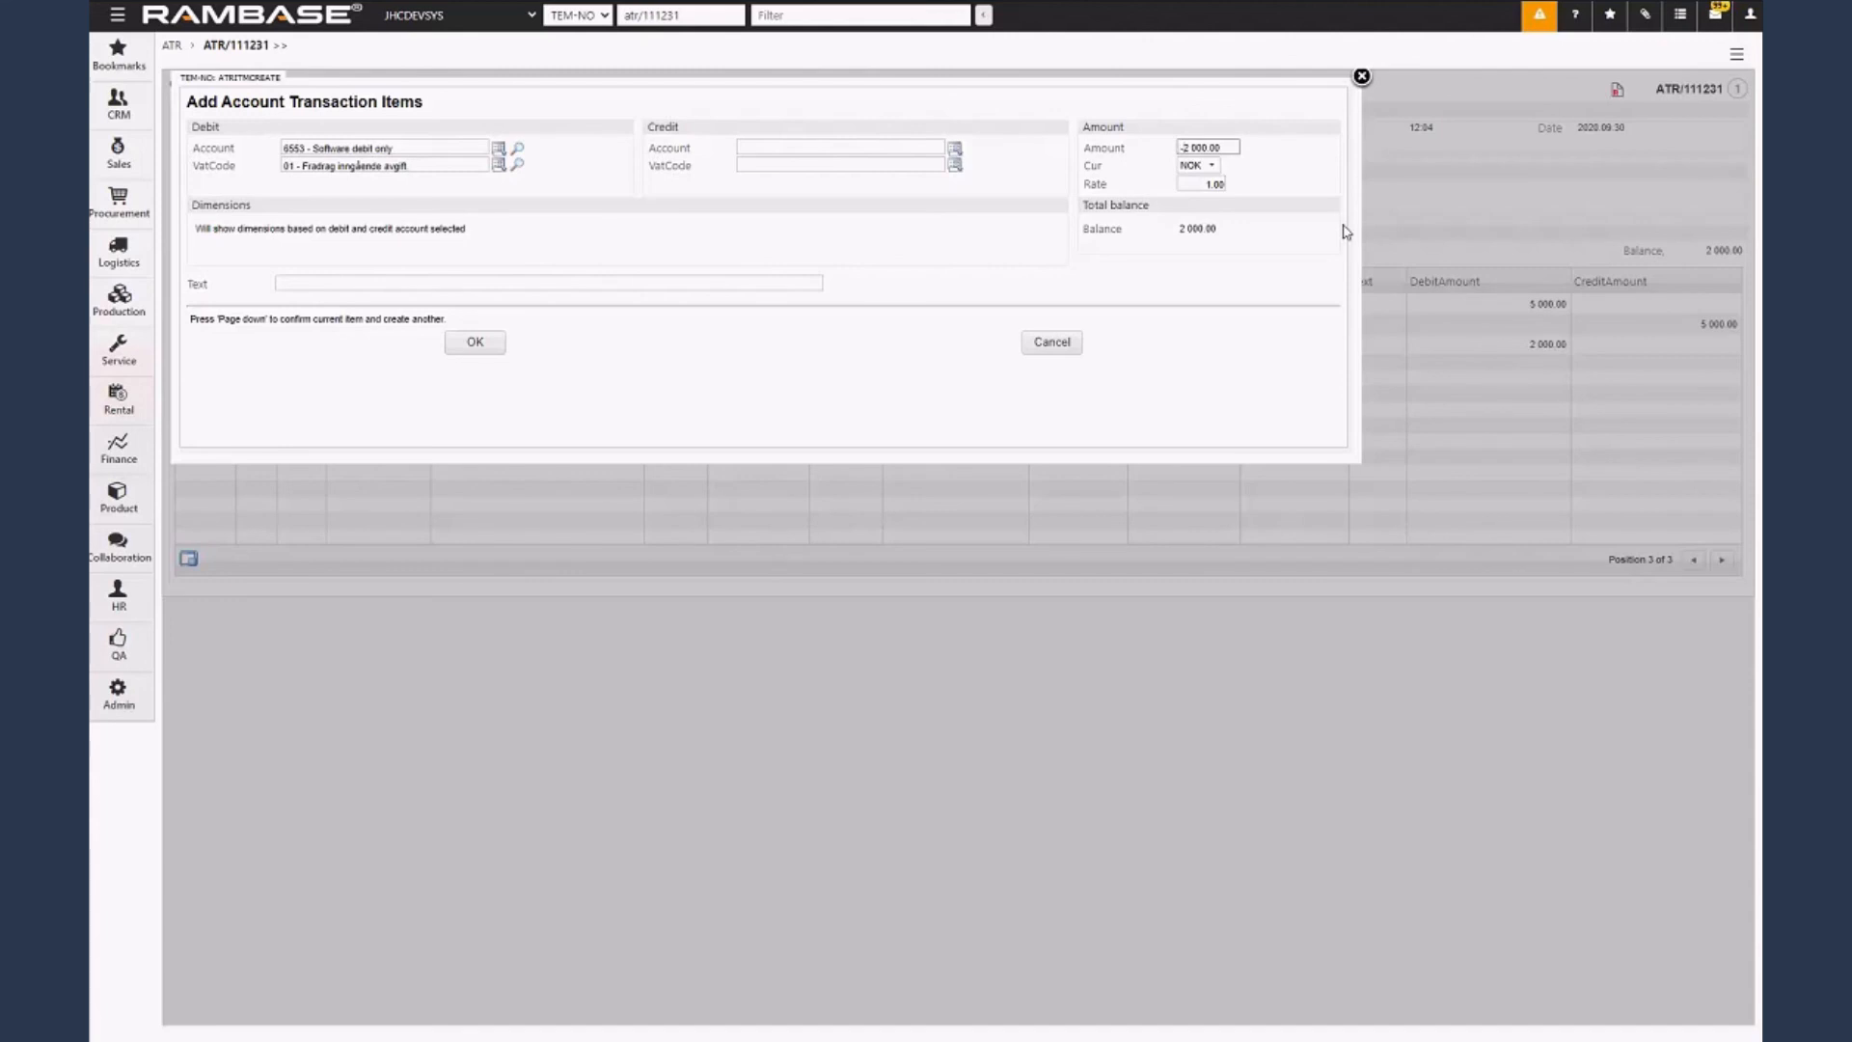
{"action": "left_click", "coordinate": [473, 343]}
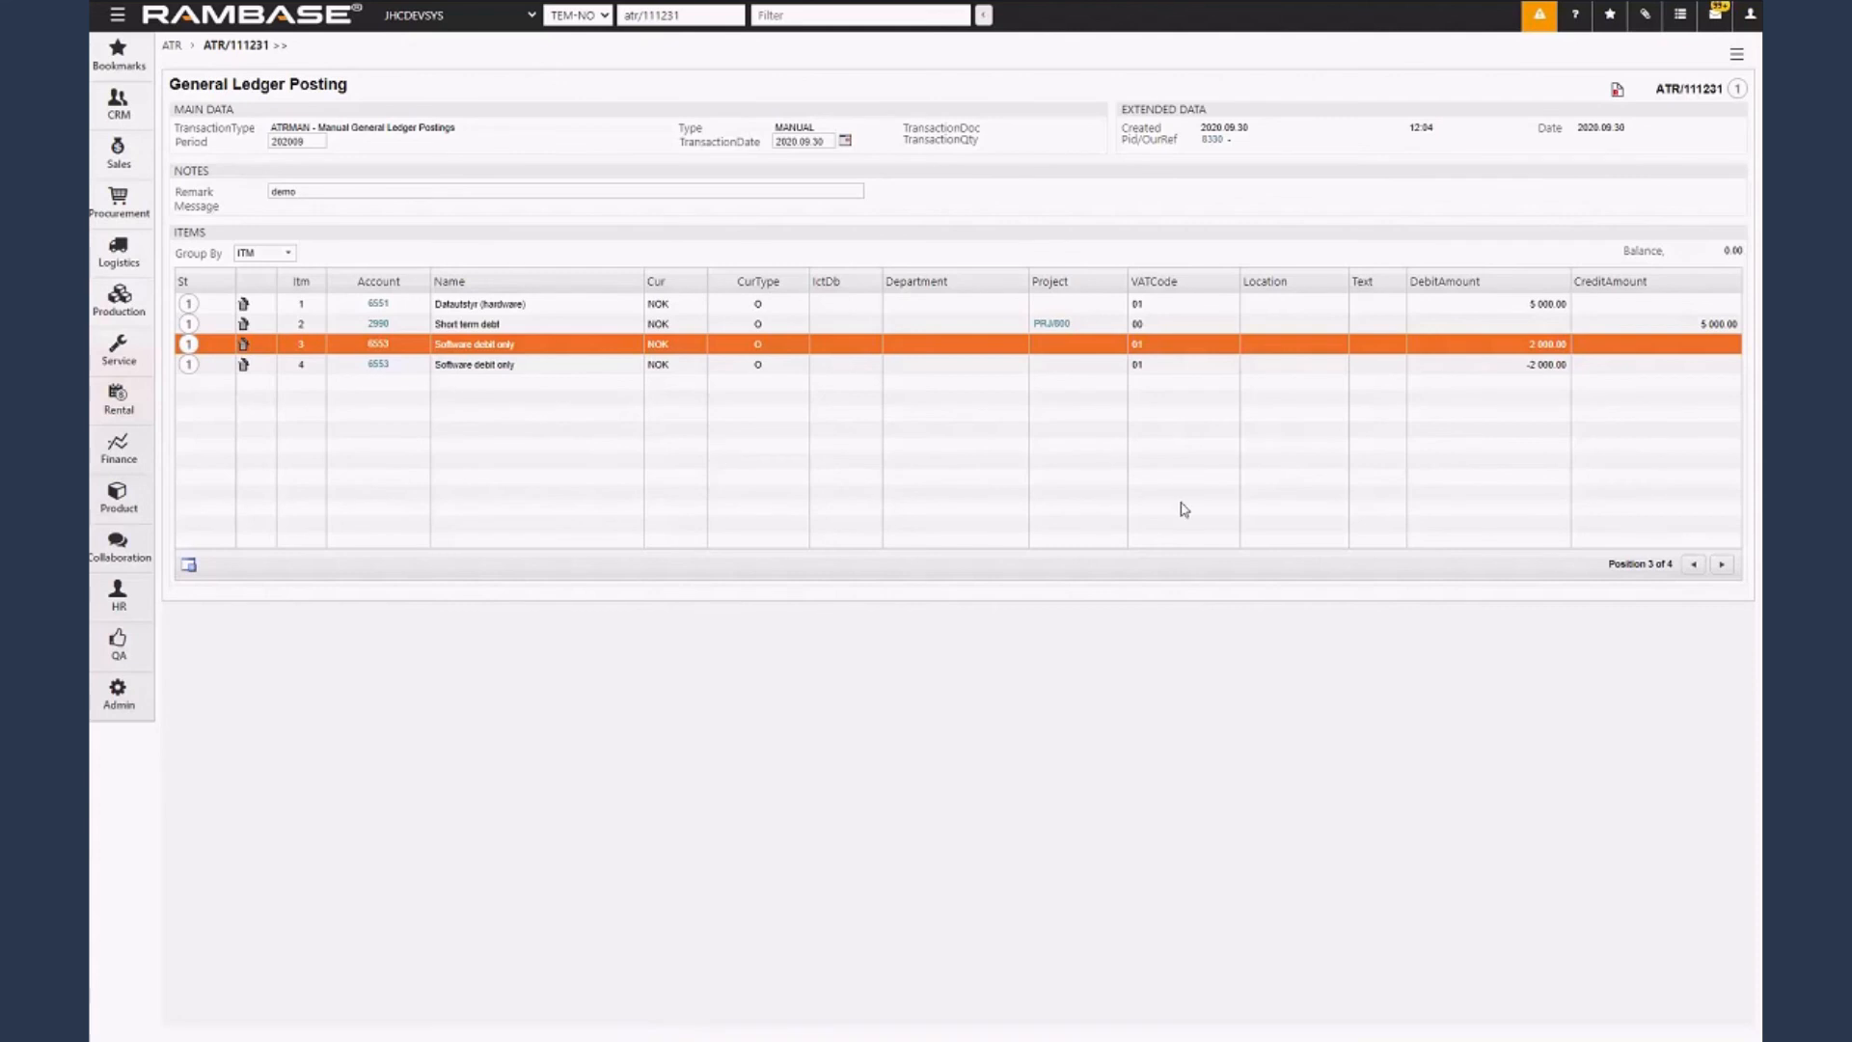
Compare the debit amounts of the third and fourth items, both on the Software debit only account.
{"action": "left_click", "coordinate": [608, 365]}
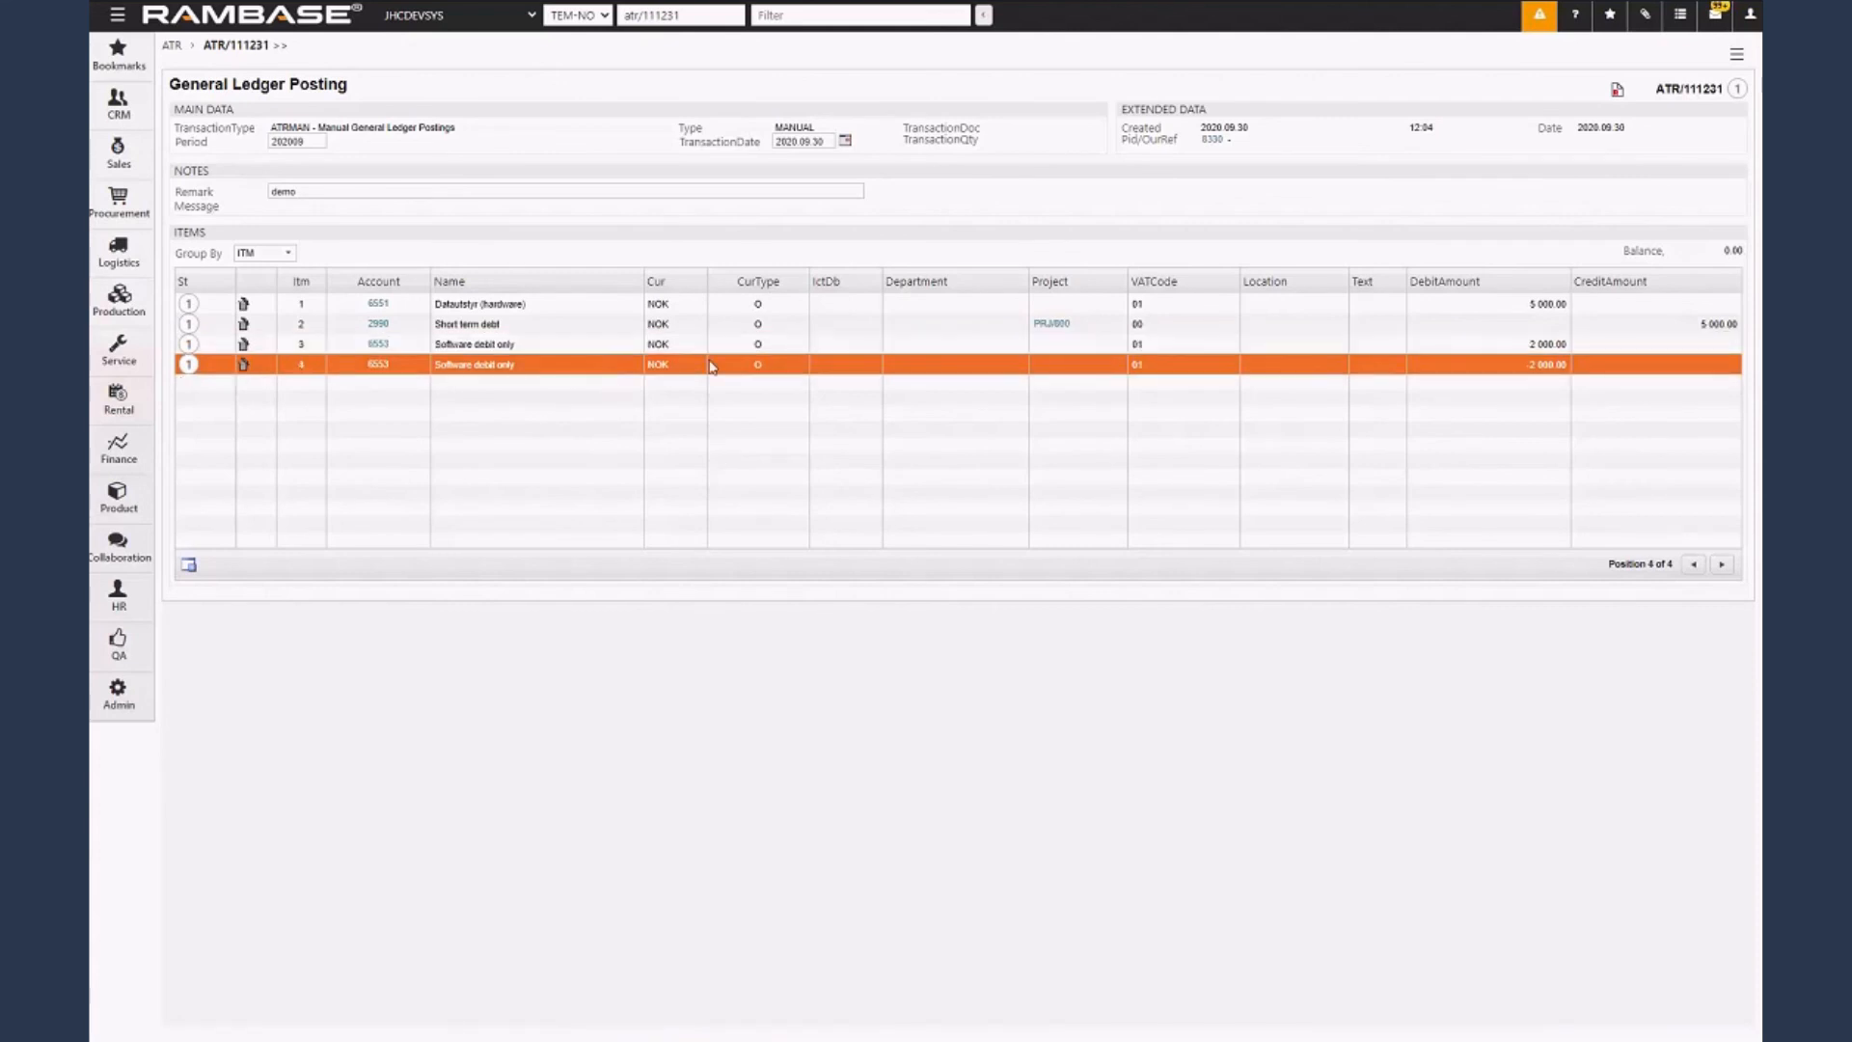
{"action": "key", "text": "Up"}
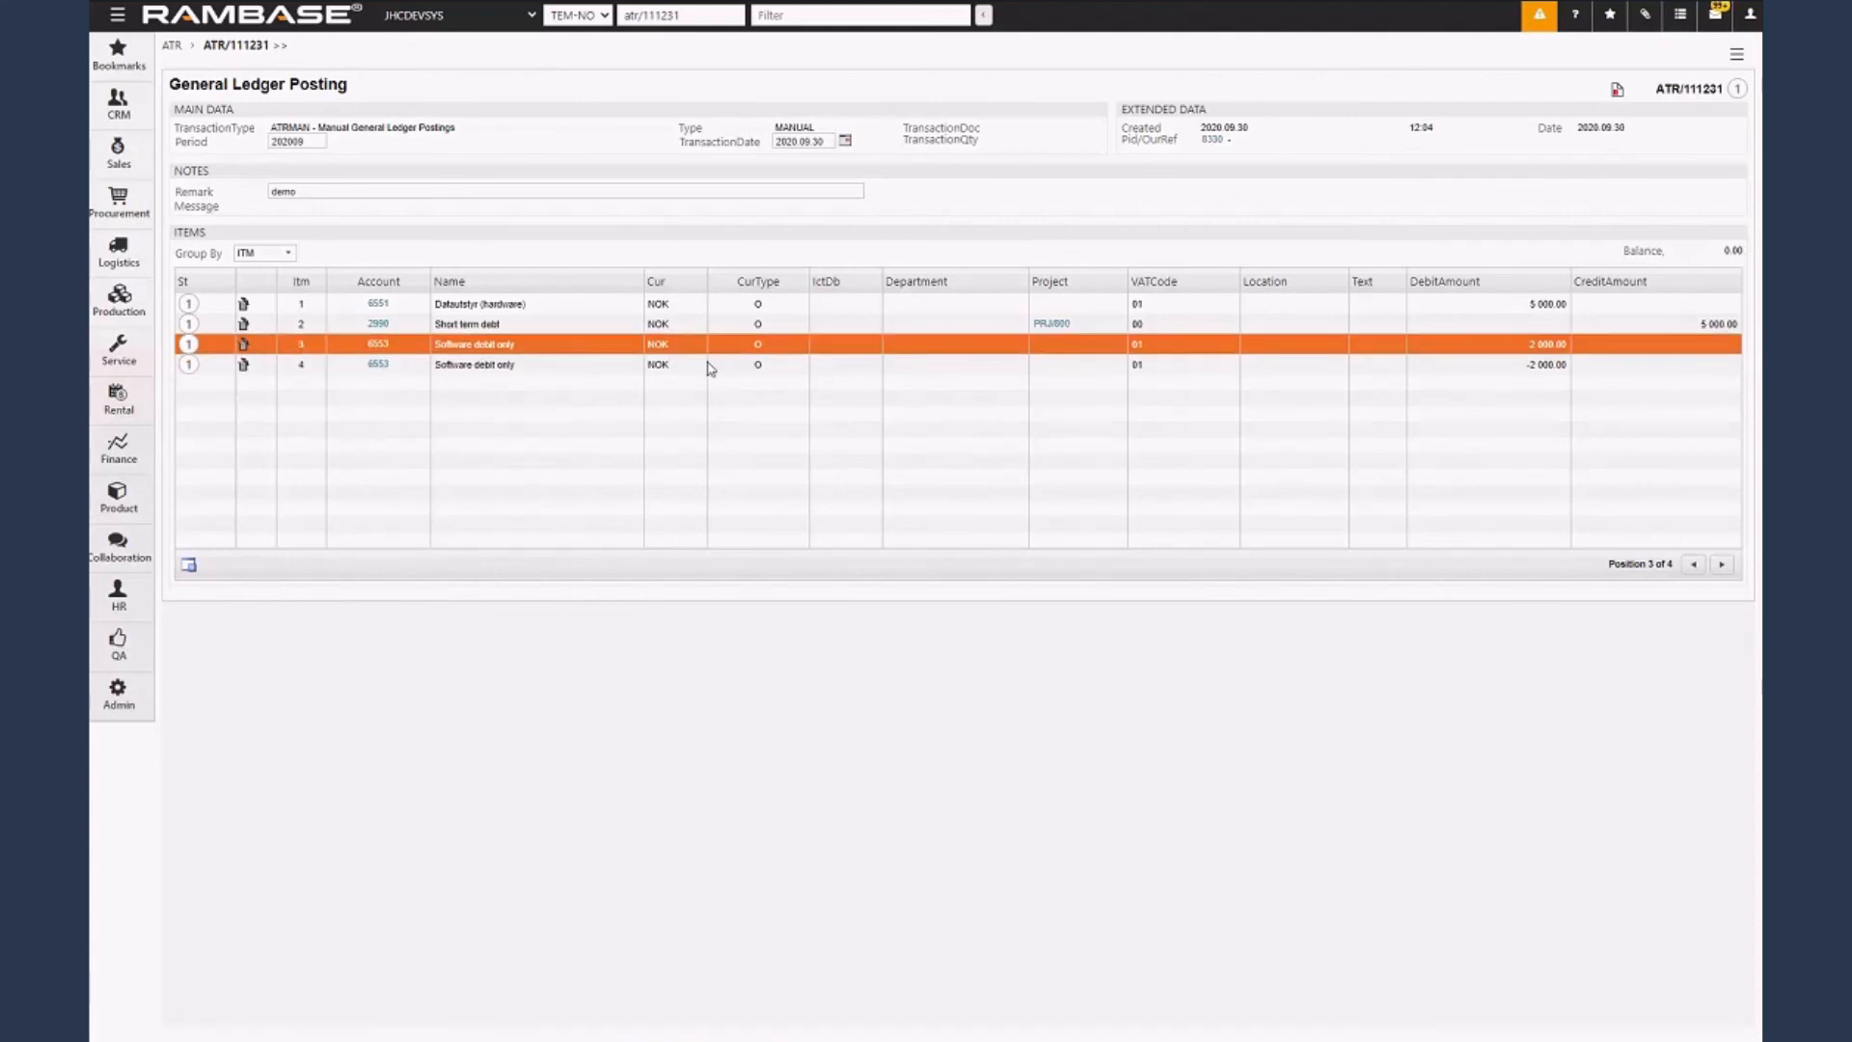
{"action": "left_click", "coordinate": [710, 368]}
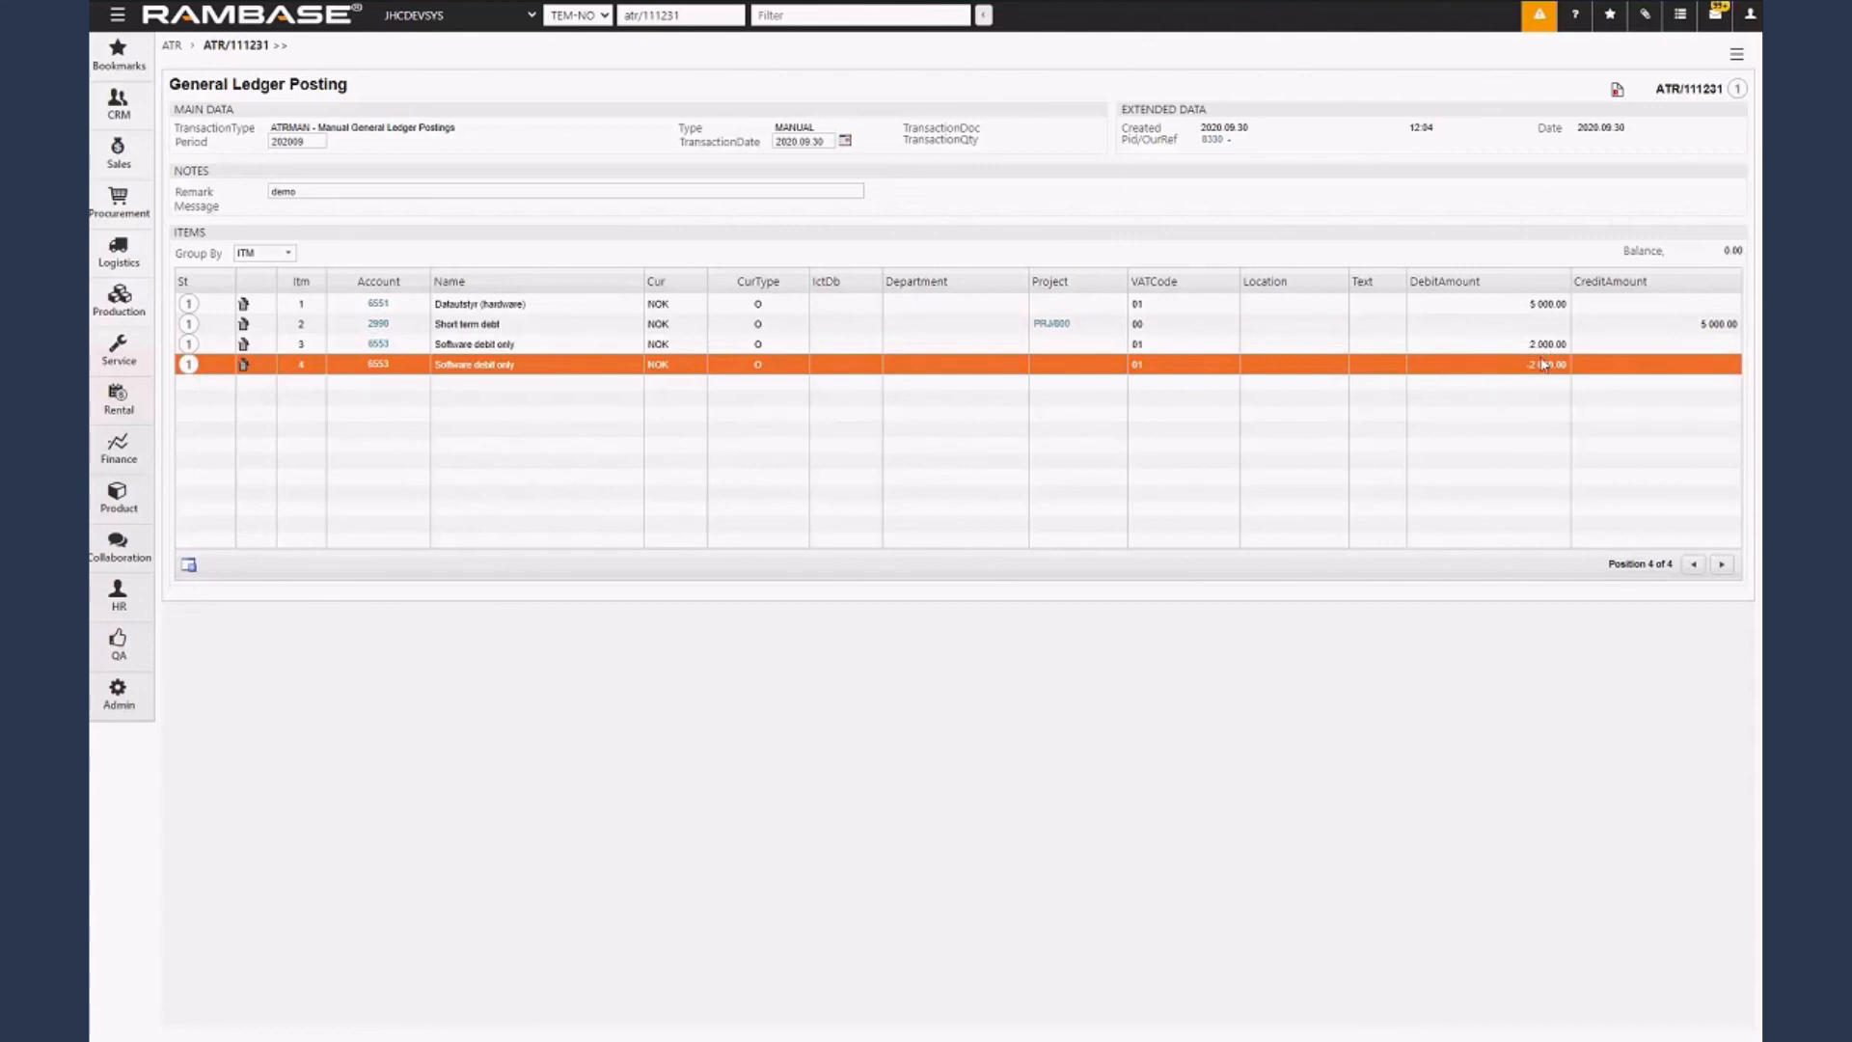